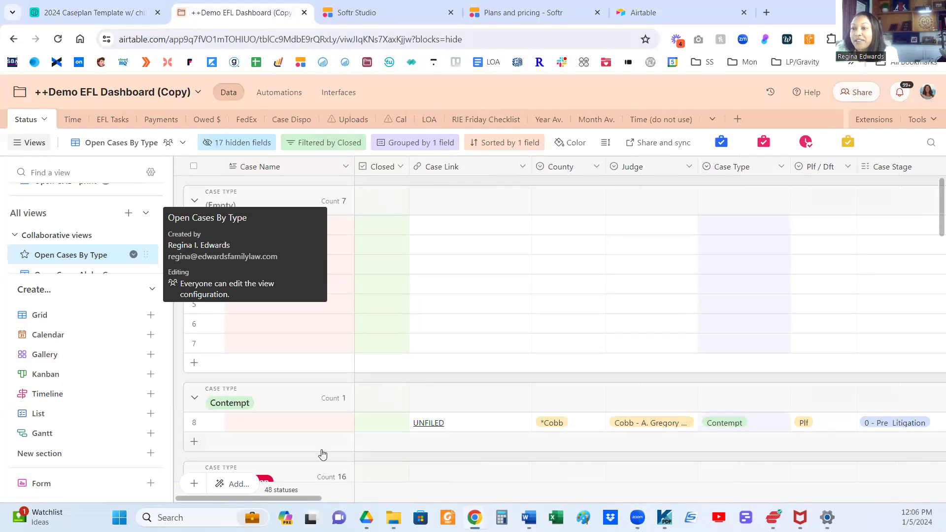
Narrow the views sidebar and look through the grouped case records in the Open Cases By Type view.
drag(169, 367, 116, 371)
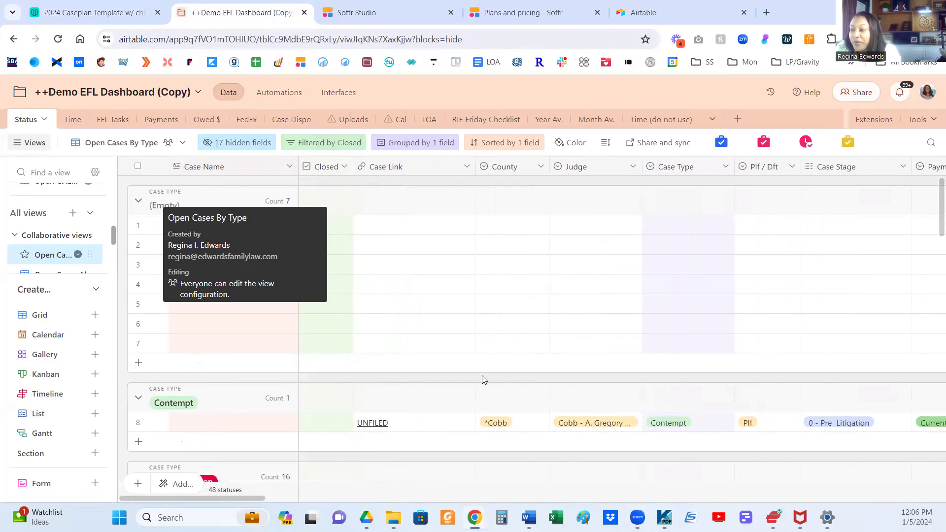
scroll(275, 390, down, 3)
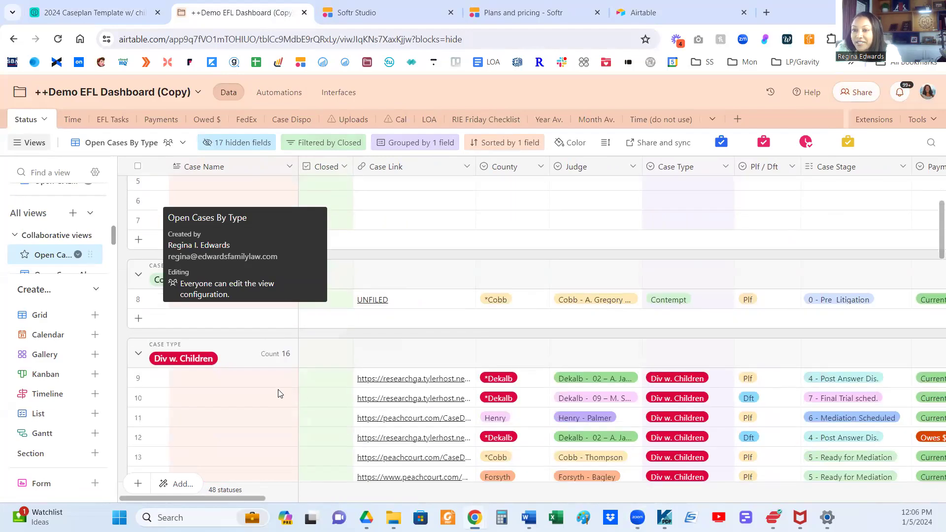
scroll(274, 355, up, 3)
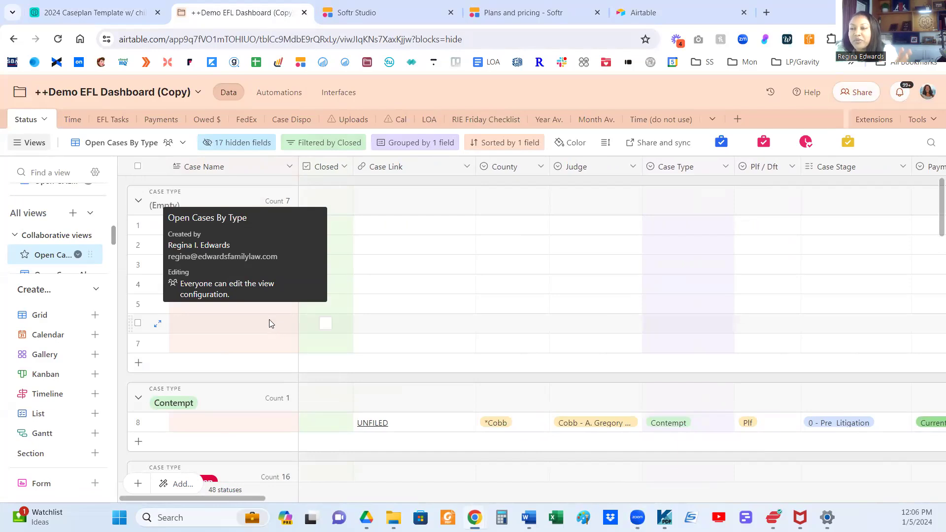
drag(250, 499, 931, 502)
drag(475, 510, 180, 489)
scroll(570, 444, down, 3)
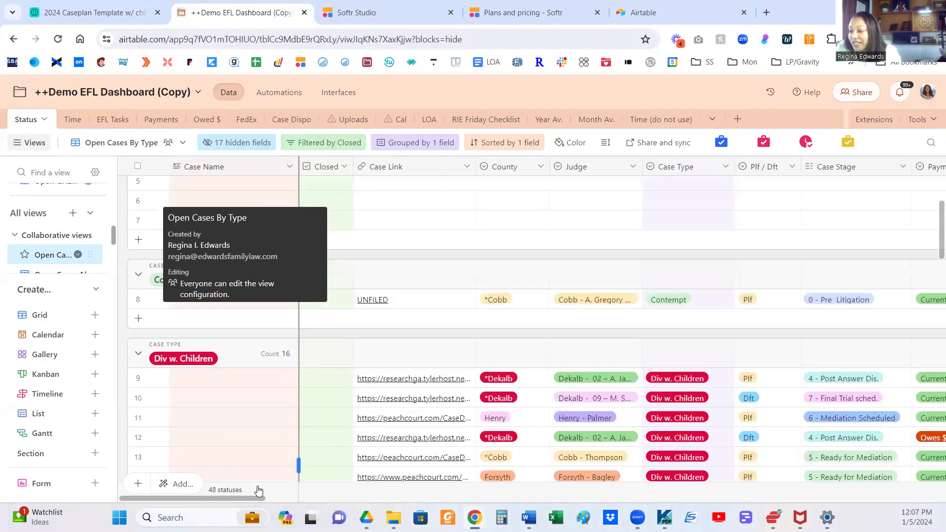
mouse_move(255, 496)
mouse_down()
mouse_move(887, 493)
mouse_move(263, 497)
mouse_up()
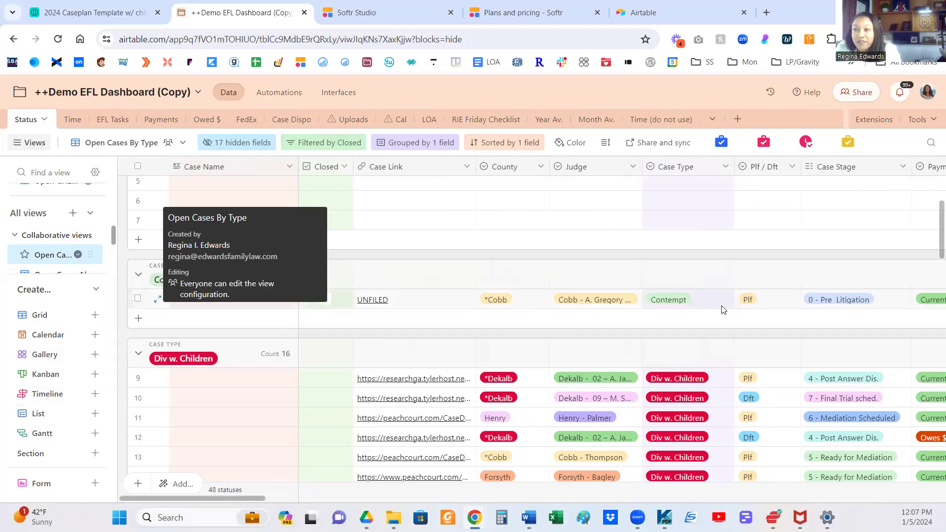
Open the Client Info Board page of the base's interface and look at its EFL Dashboard record choices.
click(338, 94)
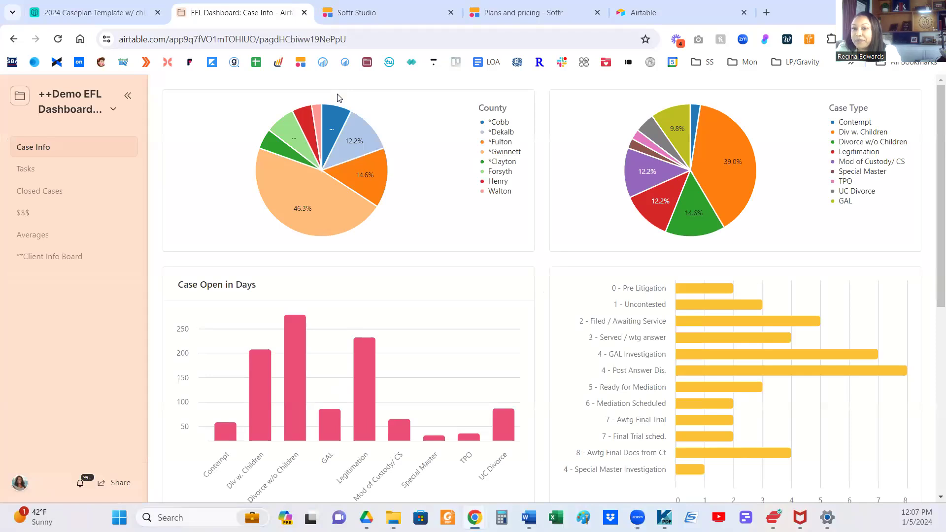
click(42, 257)
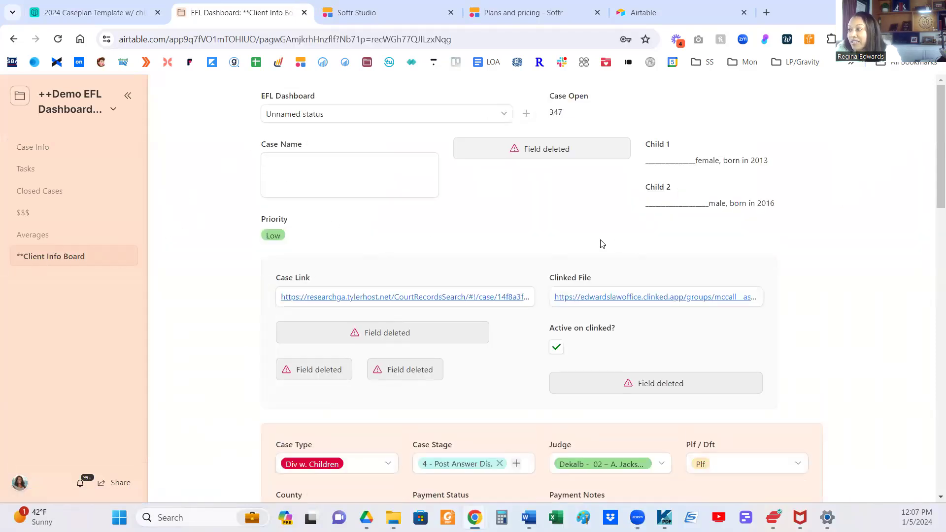
scroll(517, 269, down, 1)
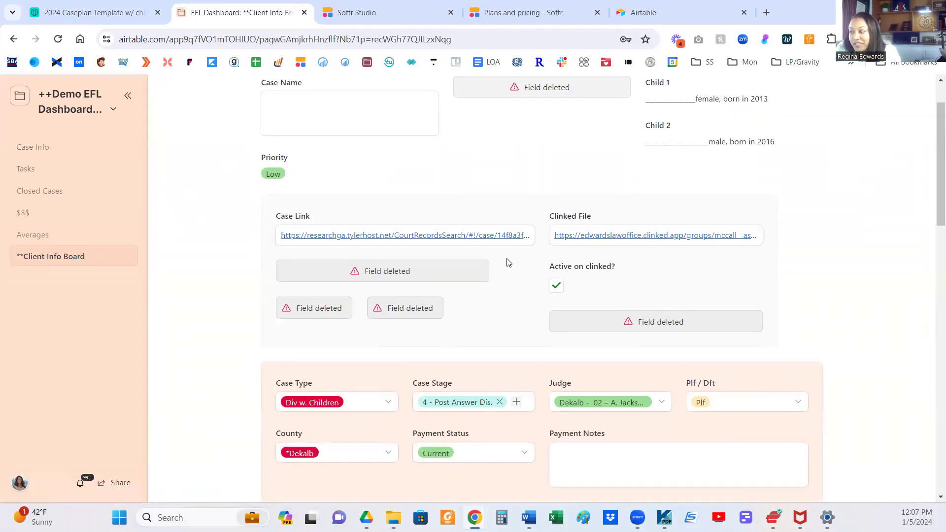
scroll(508, 263, up, 1)
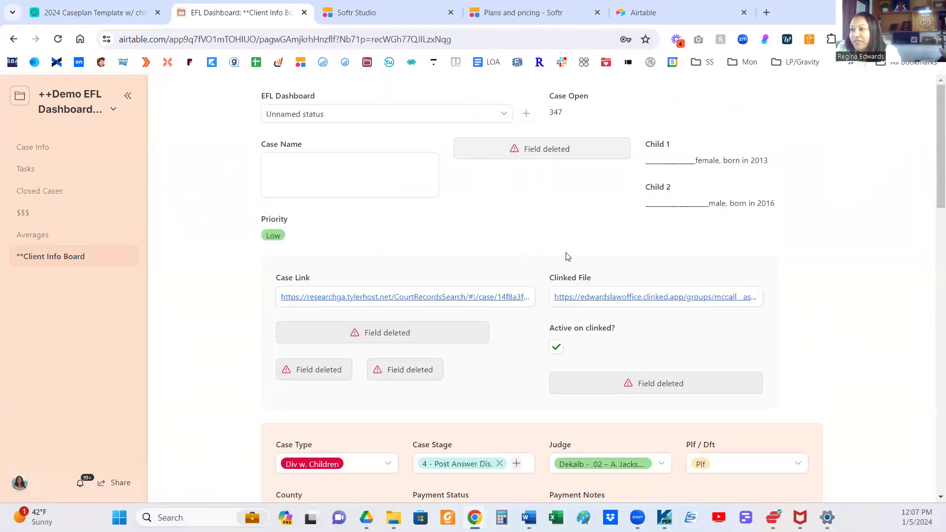
click(506, 118)
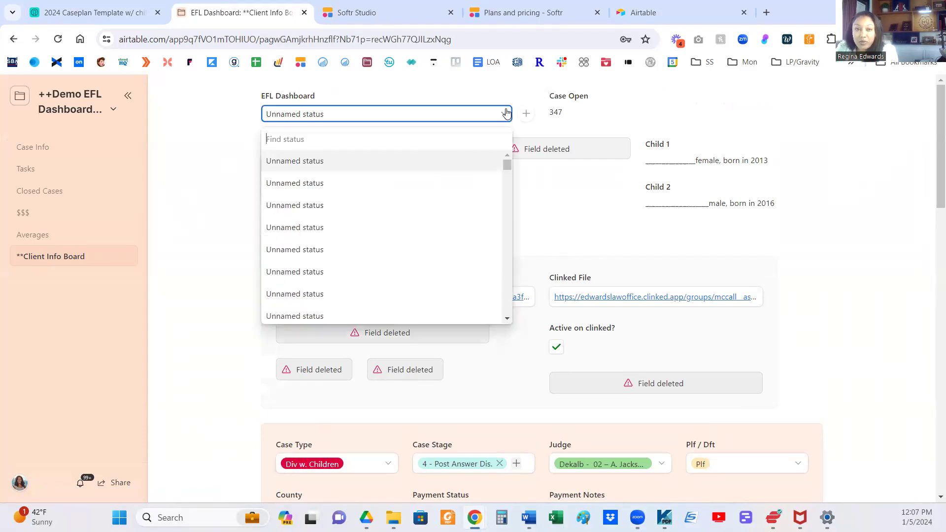
click(460, 82)
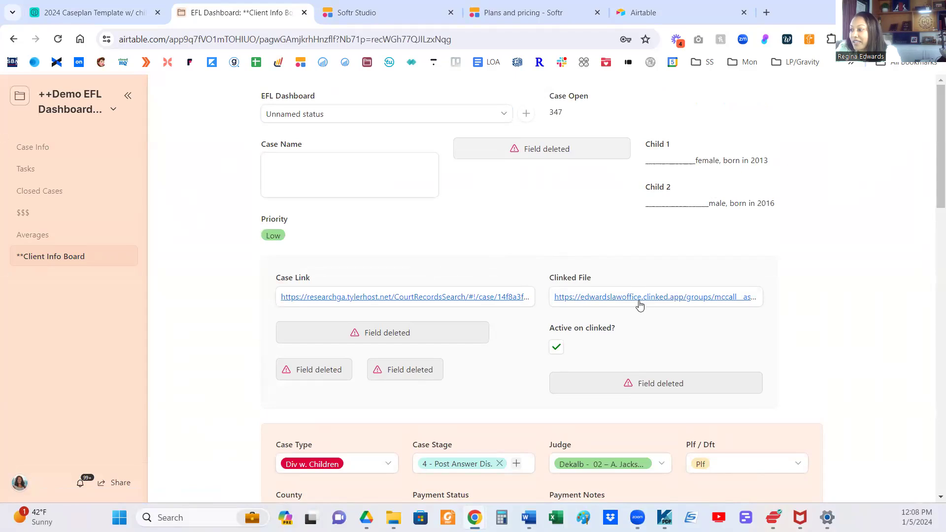
Examine the selected case's details on the Client Info Board, from the case links down to the document status fields.
scroll(932, 159, down, 2)
scroll(933, 159, down, 5)
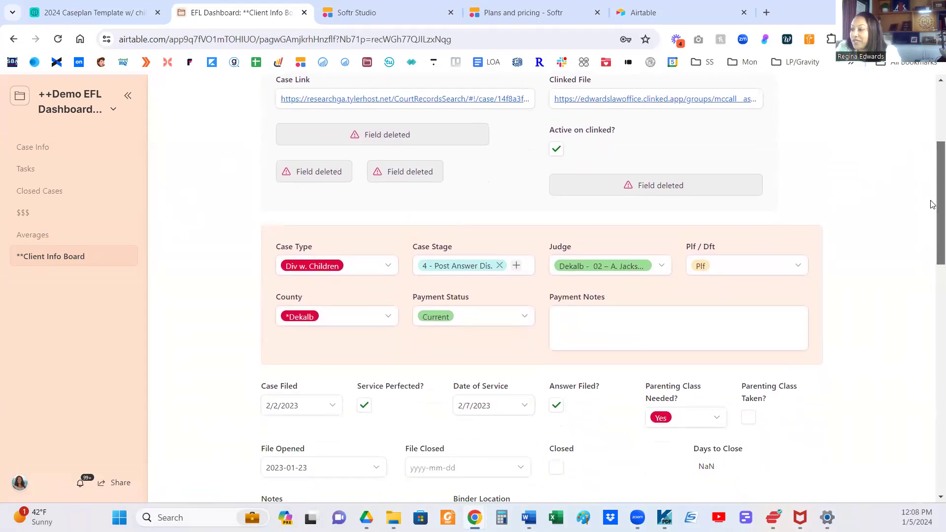
scroll(932, 210, down, 3)
scroll(932, 231, down, 1)
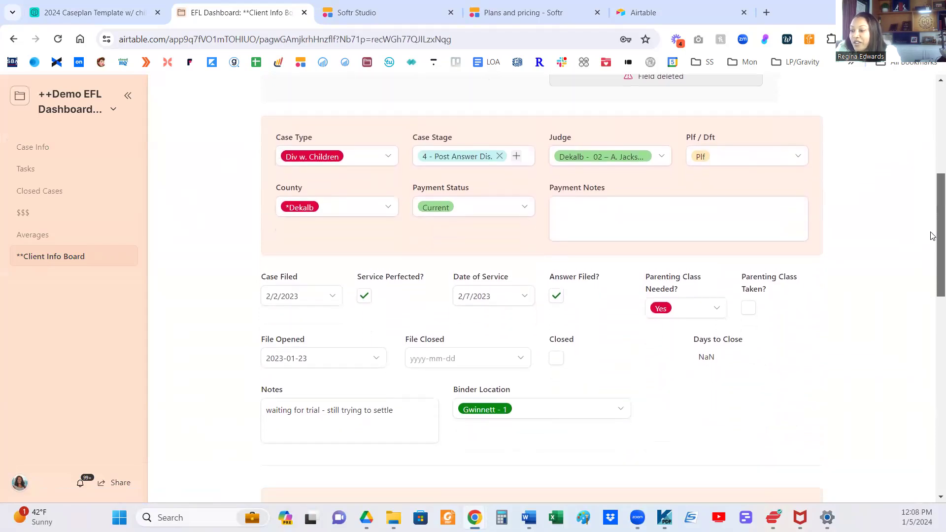
scroll(932, 237, down, 1)
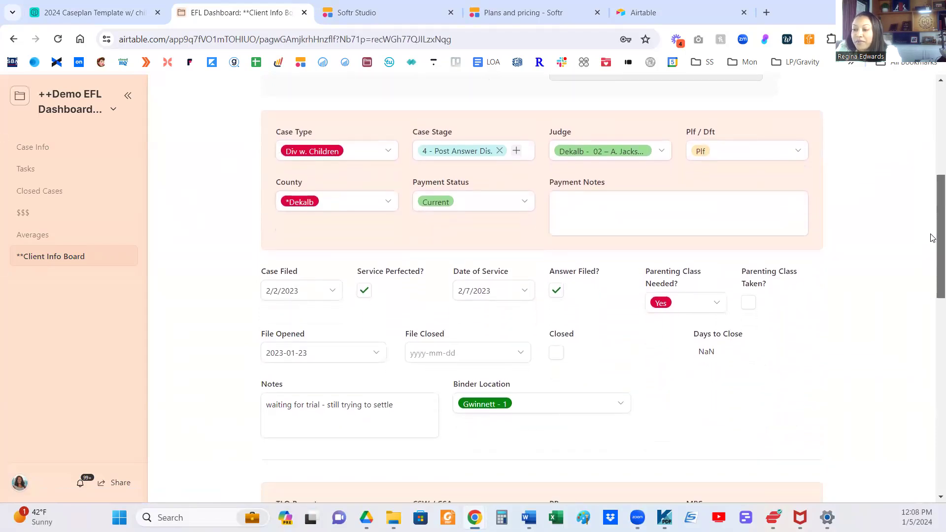
scroll(931, 238, down, 4)
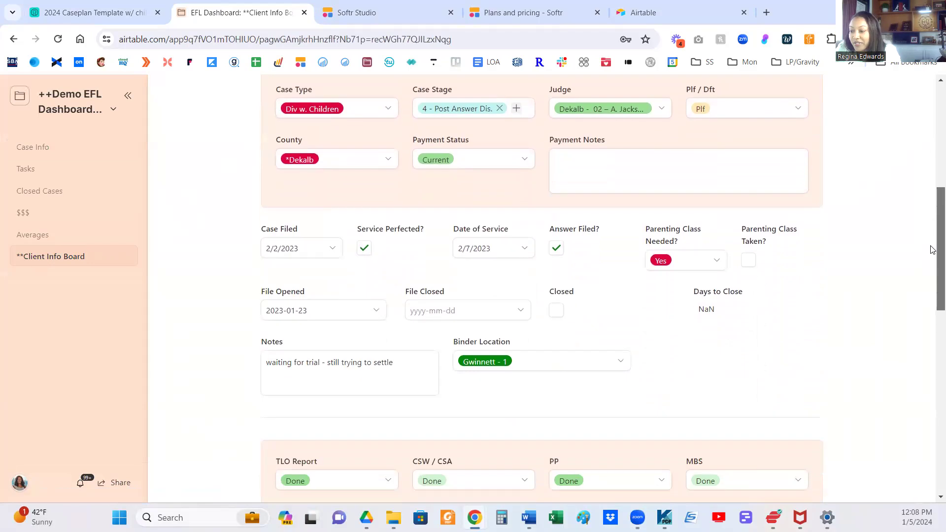
scroll(932, 268, down, 4)
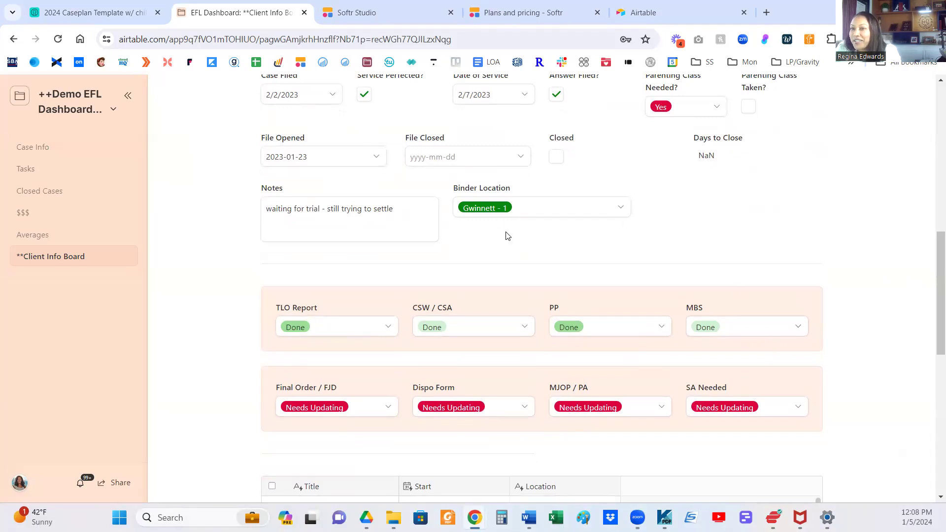
Return to the base's data tables and briefly check the Softr Webinar Notes document in Word.
click(114, 110)
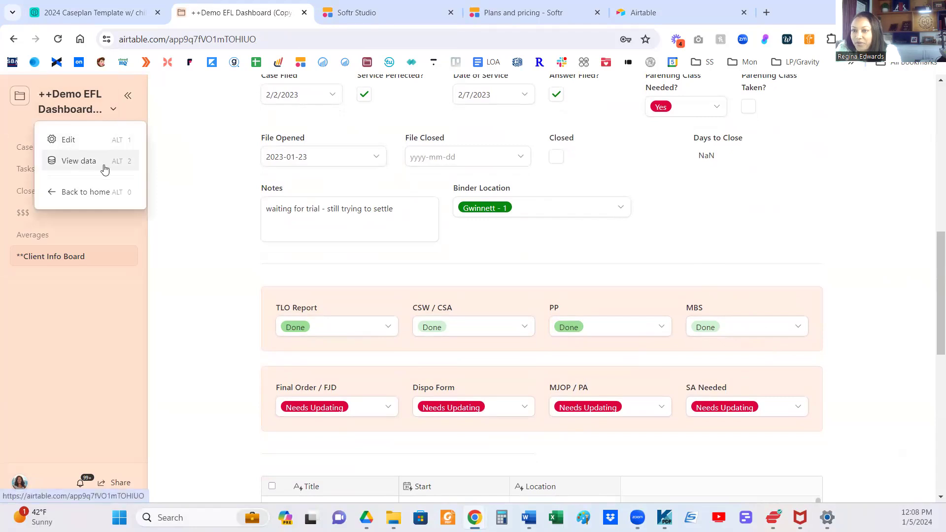
click(81, 163)
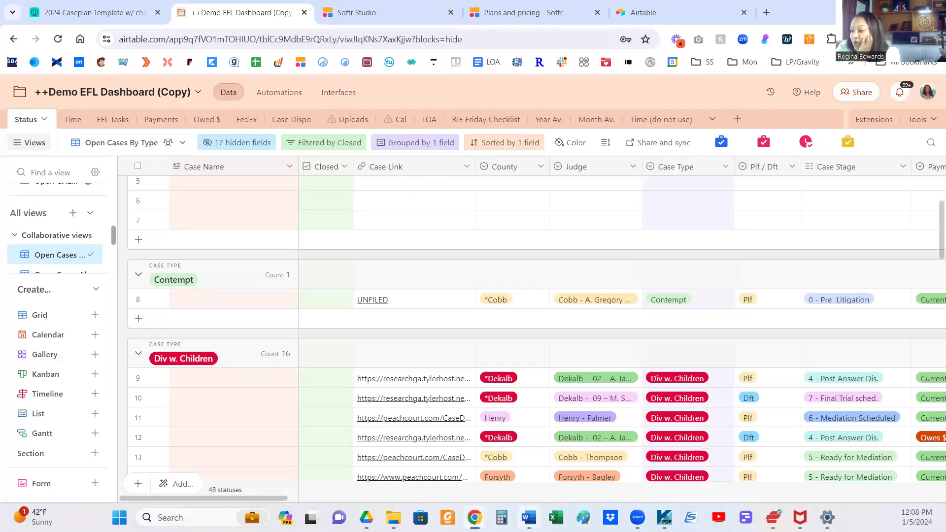
mouse_move(528, 517)
click(593, 448)
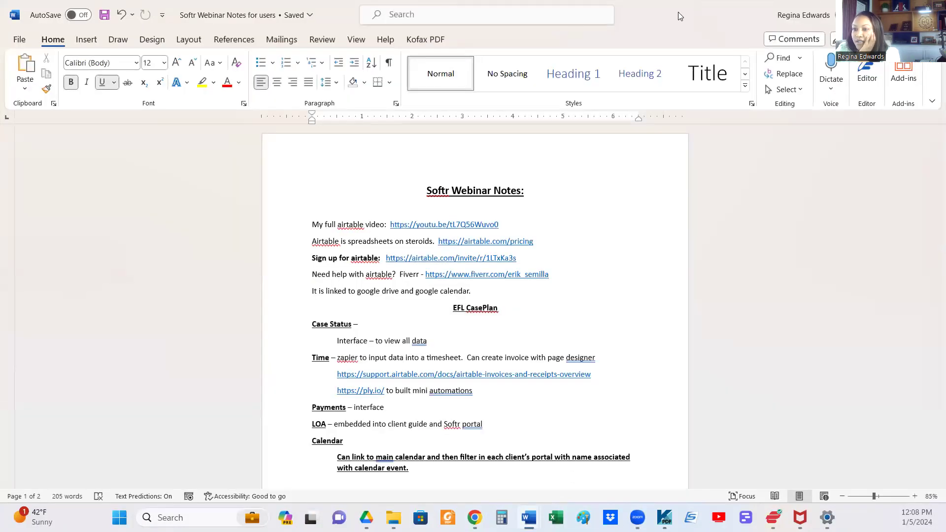
key(alt+Tab)
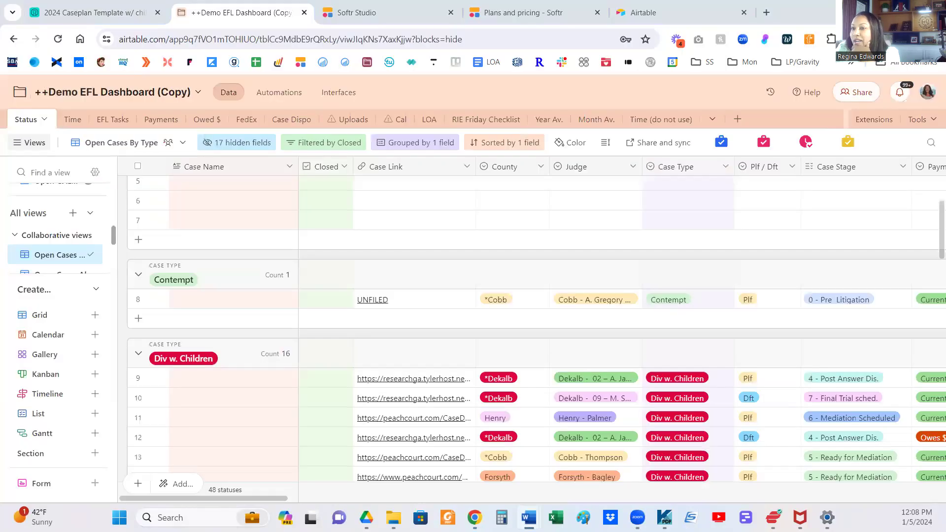
Open the Time table and present the Case List - Full Details page designer extension in full screen.
click(82, 123)
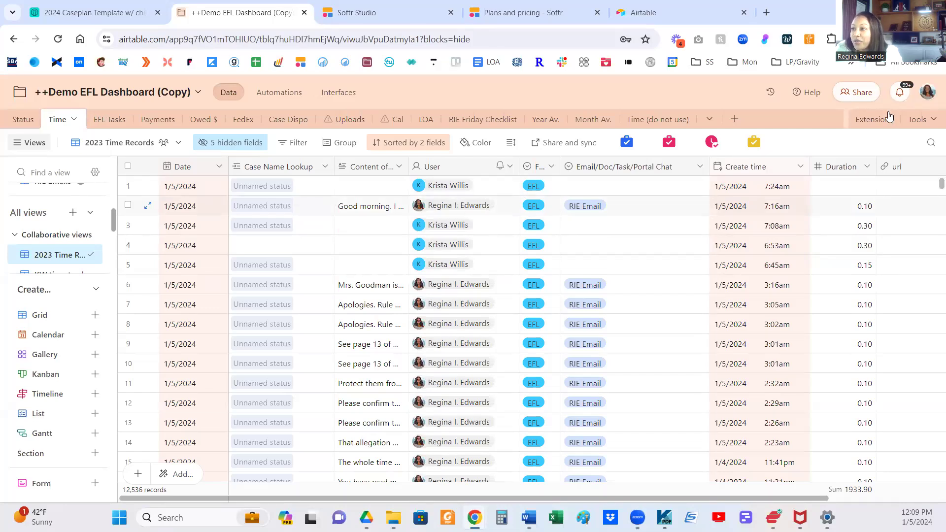
click(871, 125)
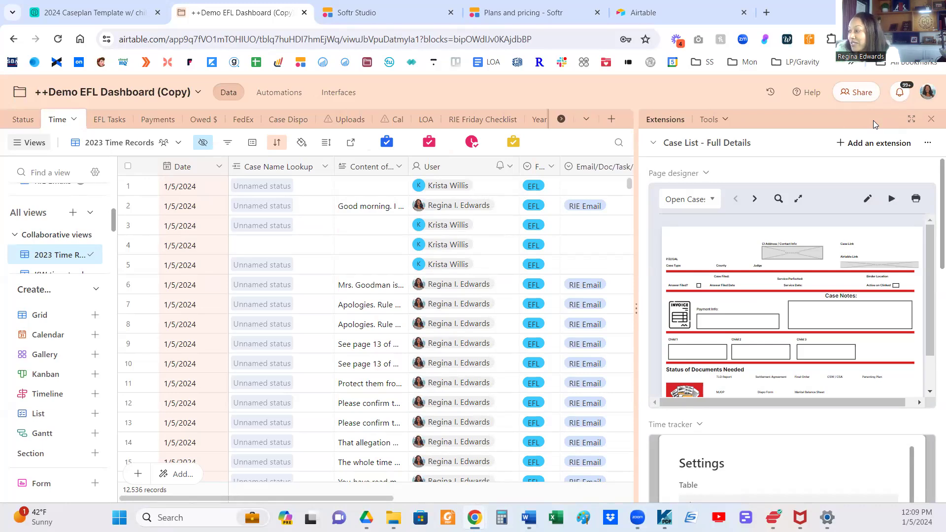
click(895, 199)
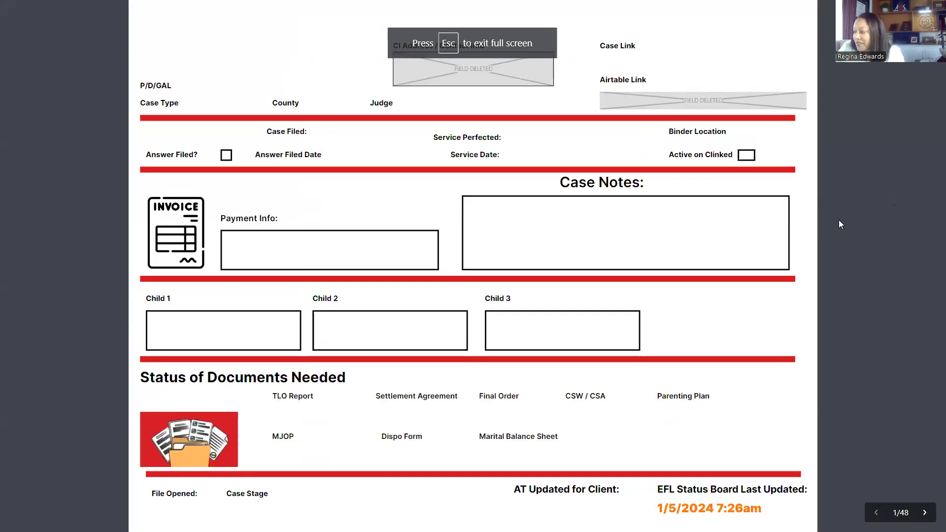
Page through the case layouts to record 8, exit the full-screen presentation and close the extensions.
click(924, 512)
click(925, 513)
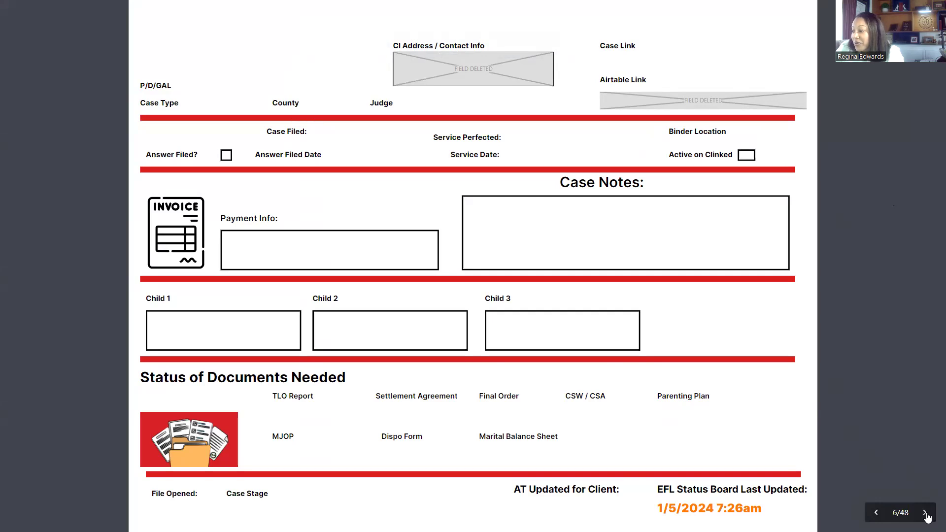
key(Right)
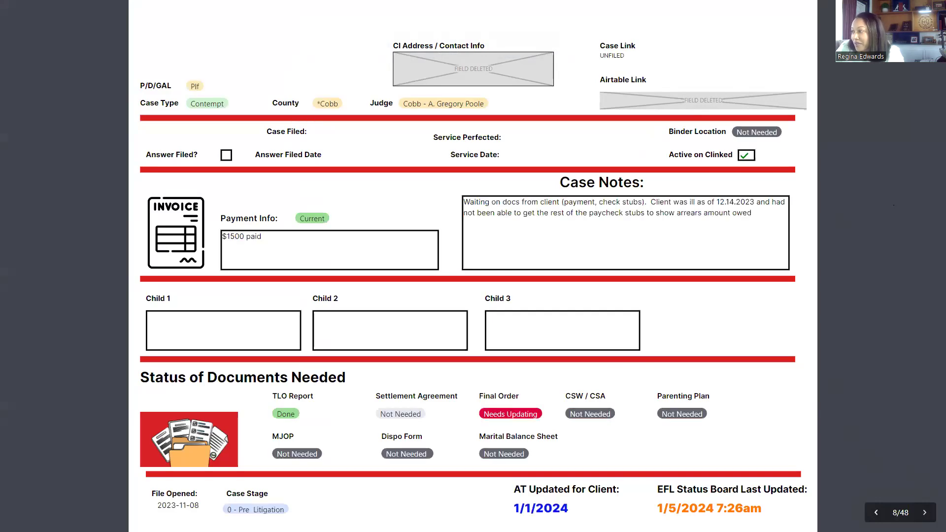
key(Escape)
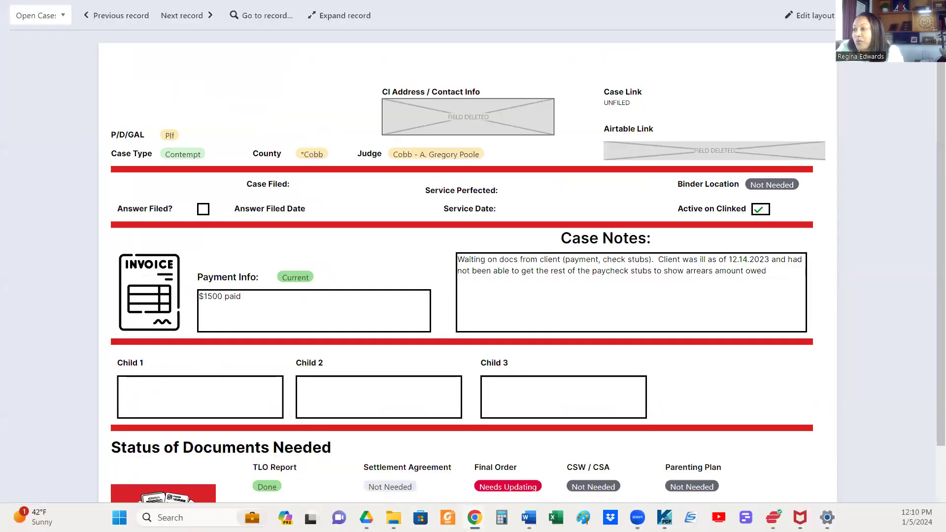
key(Escape)
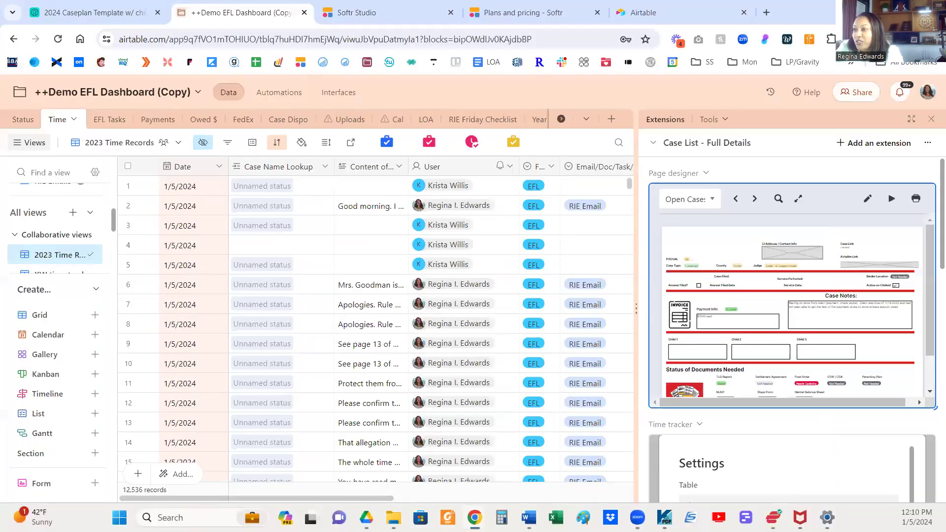
click(933, 120)
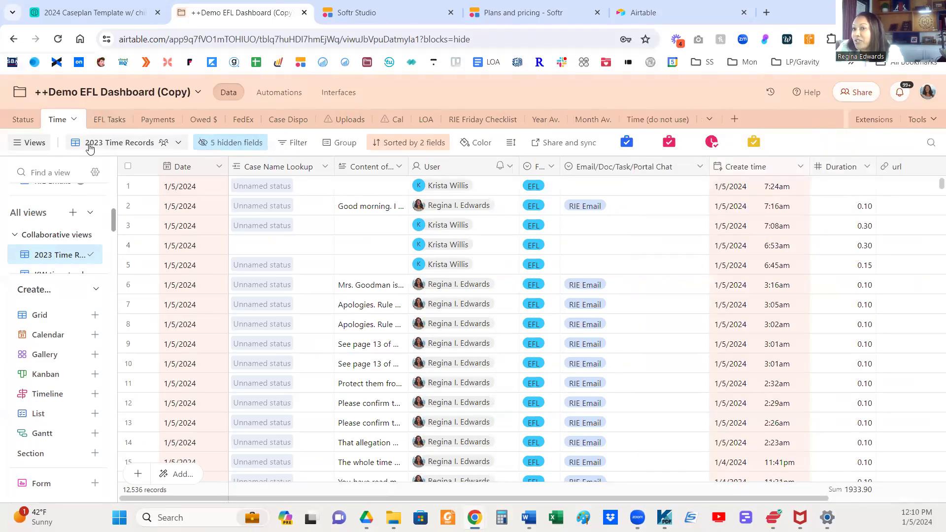
Open the EFL Tasks table and narrow its Task column so more fields fit on screen.
click(109, 121)
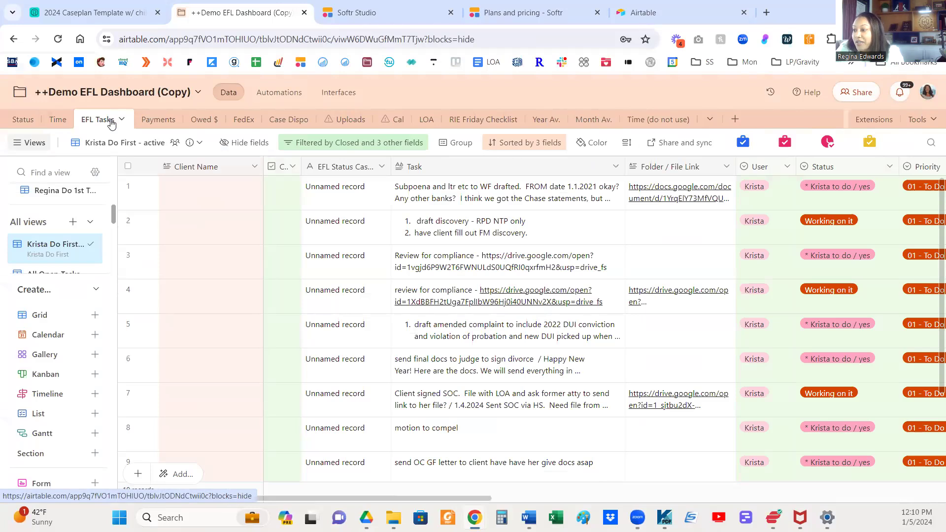
drag(625, 166, 464, 169)
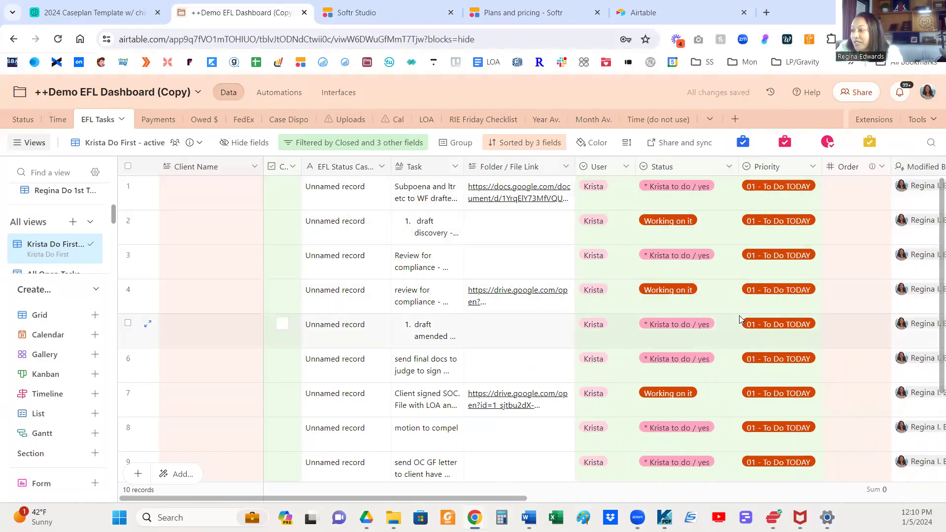
Look at the available User and Status options for the first task without changing them.
click(600, 187)
click(601, 189)
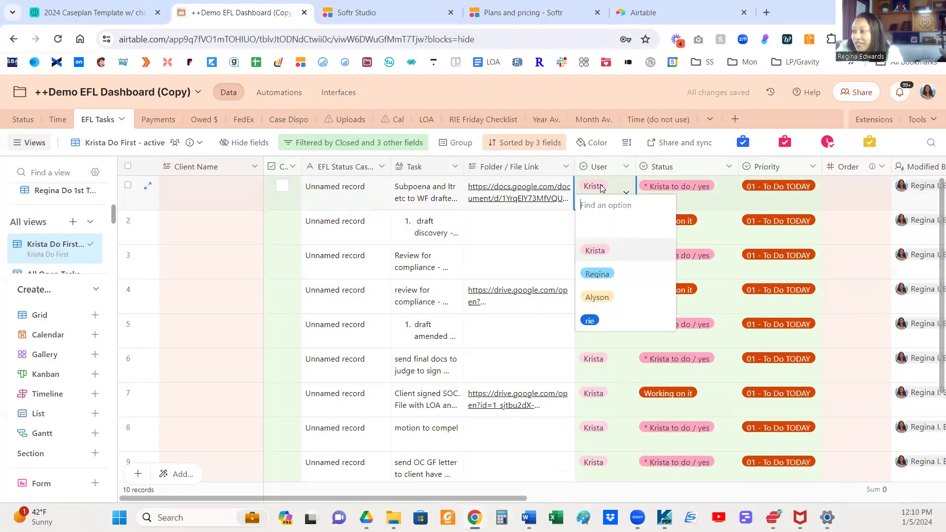
click(697, 189)
click(697, 189)
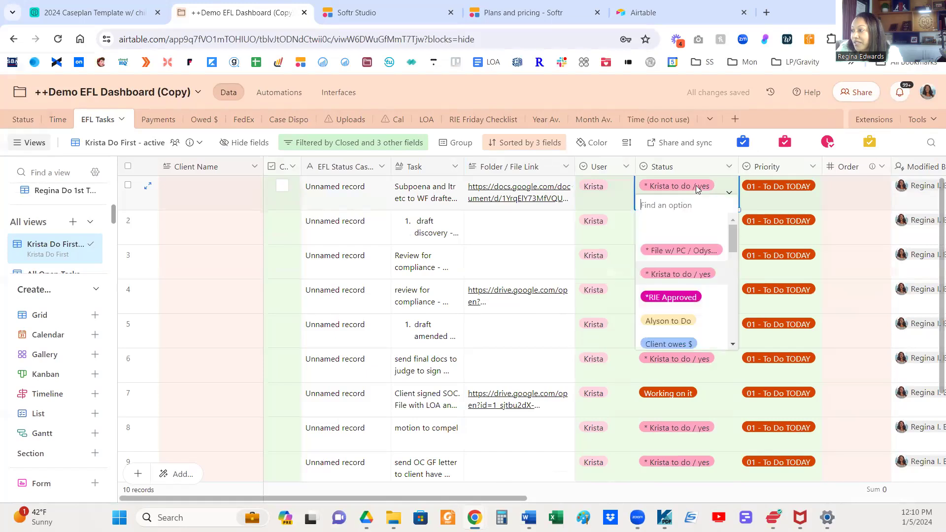
scroll(699, 276, down, 3)
scroll(701, 280, up, 3)
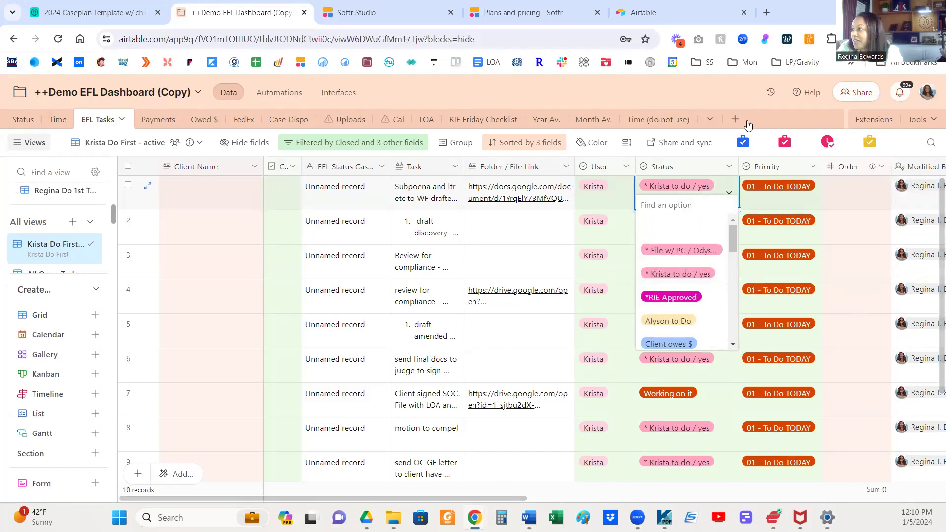
click(801, 202)
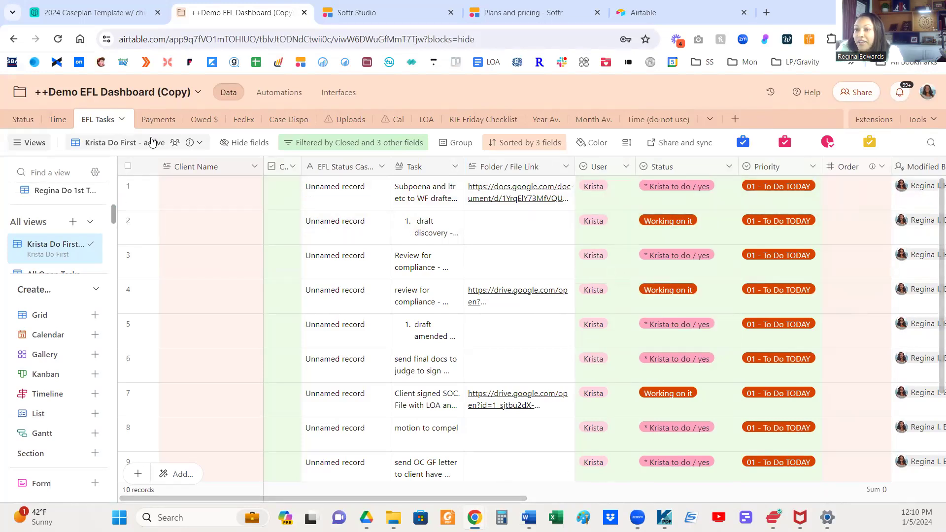
Open the Payments table.
click(156, 121)
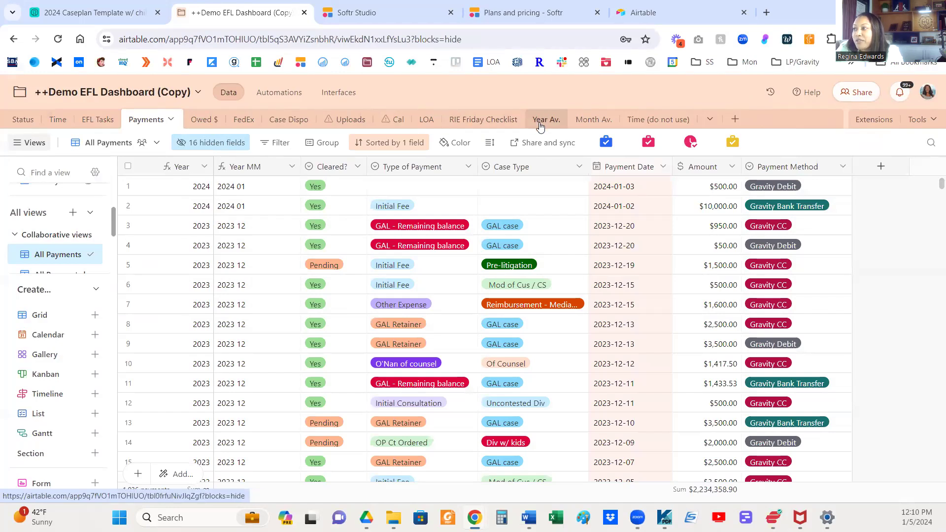
View the Owed $, FedEx and Uploads tables one after another.
click(201, 123)
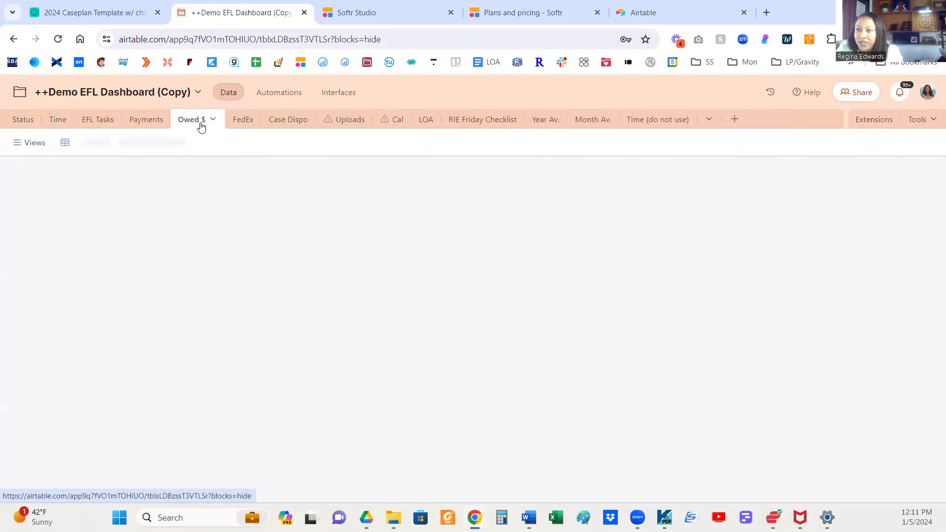
click(243, 121)
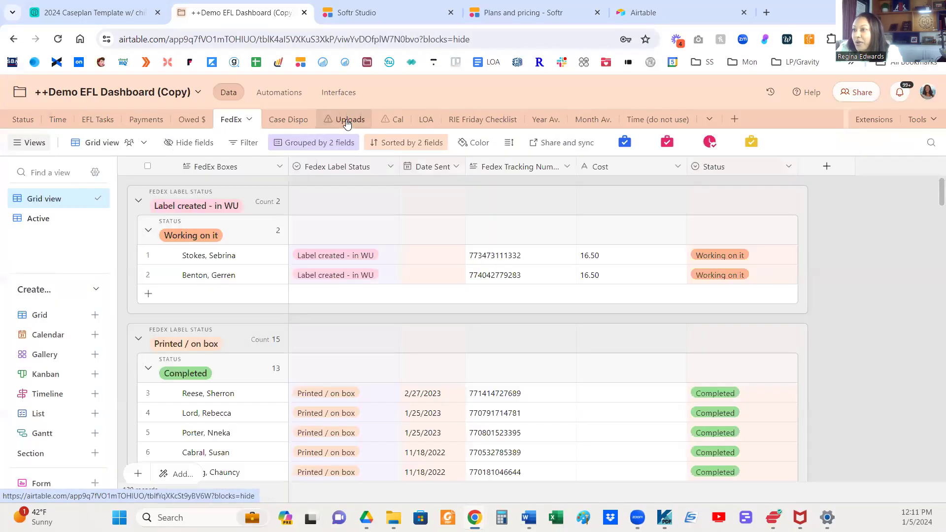
click(347, 122)
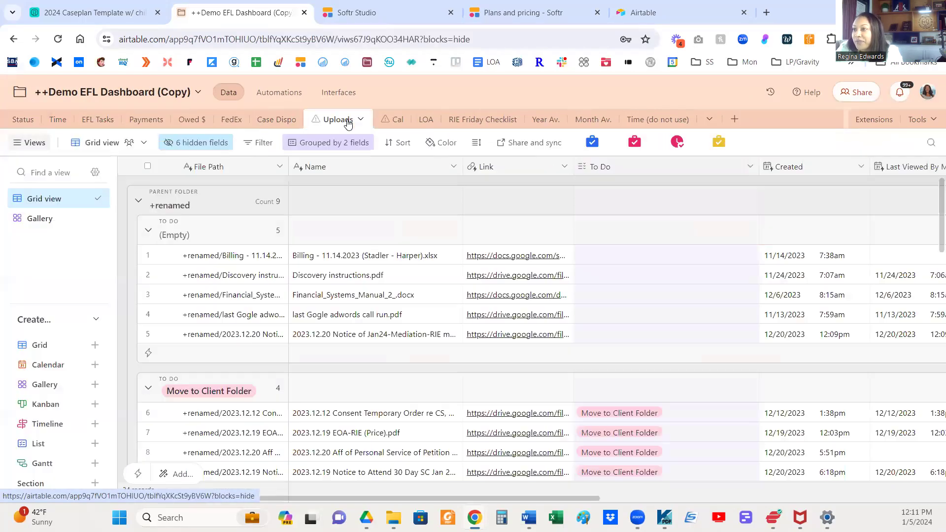
Open the Cal table and narrow its Title column so more event fields fit on screen.
click(384, 123)
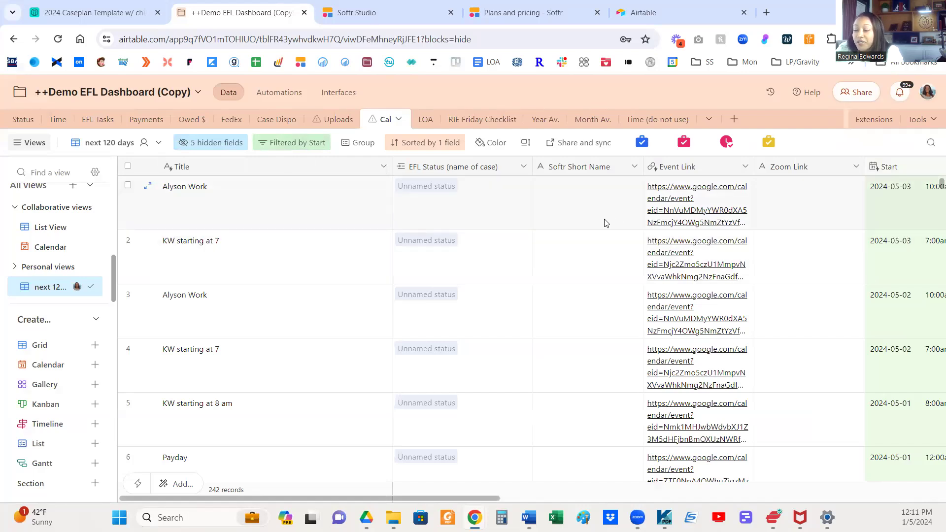
click(565, 212)
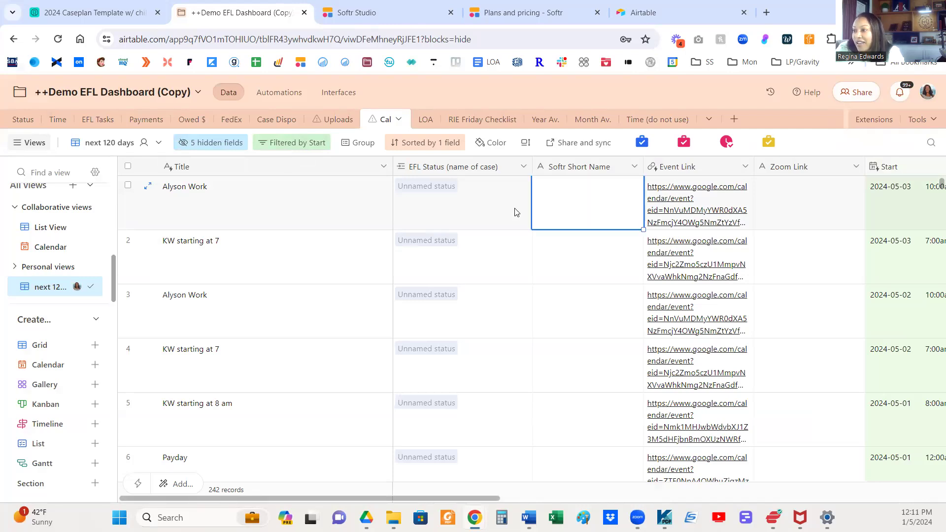
drag(391, 167, 314, 181)
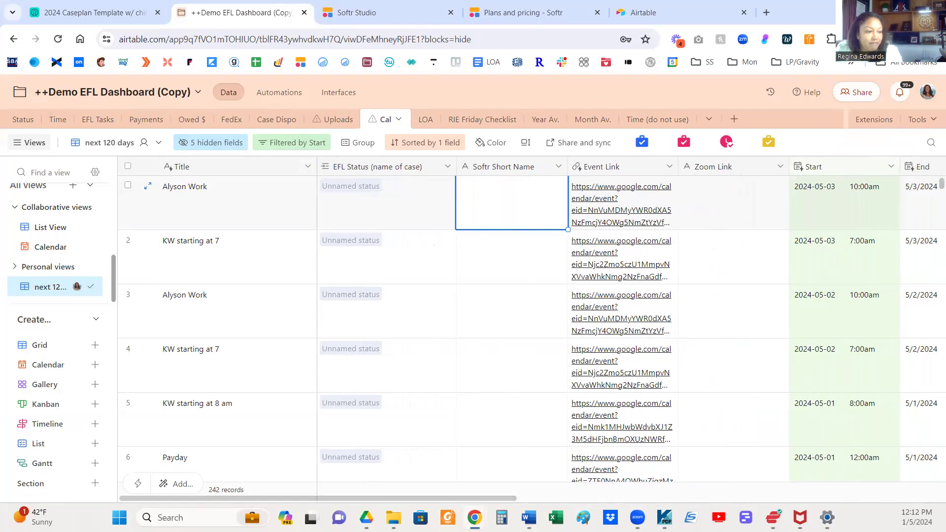
Open the LOA table and look through its office leave dates from first to last.
click(431, 125)
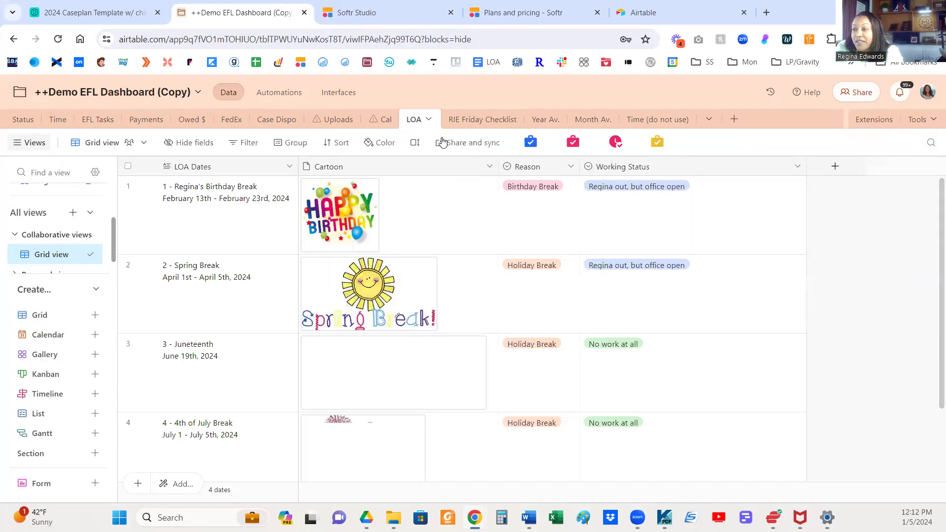
scroll(724, 345, down, 2)
scroll(740, 351, up, 2)
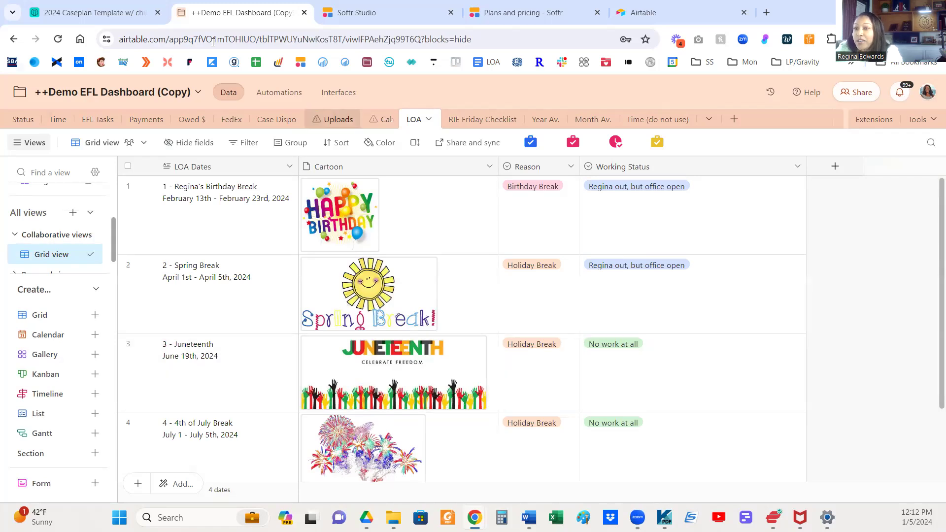
Generate the embed code for the LOA table's Grid view, then close the embed page and return to the table.
click(470, 143)
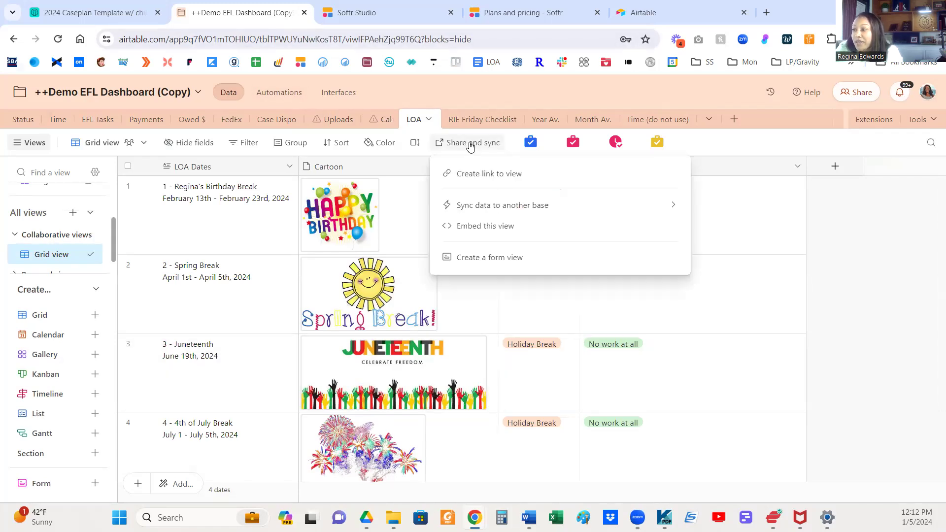
click(485, 226)
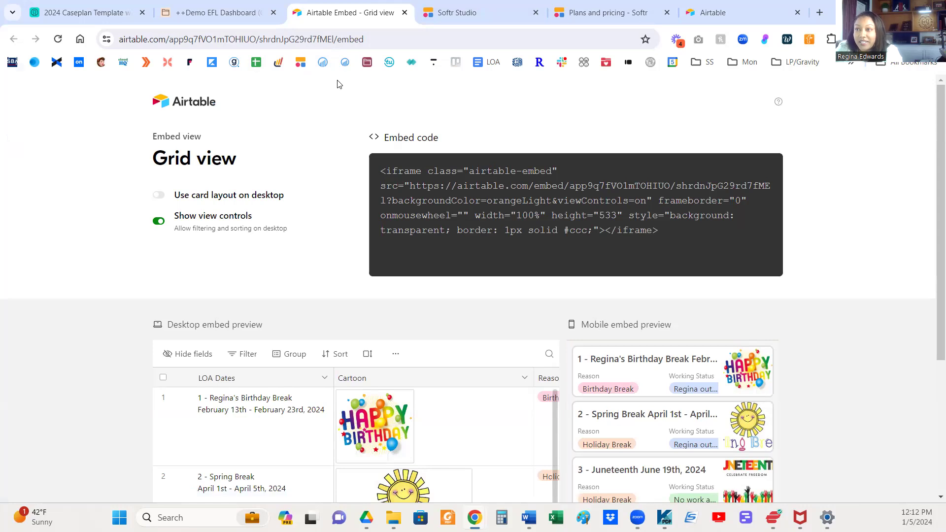
click(404, 13)
click(728, 273)
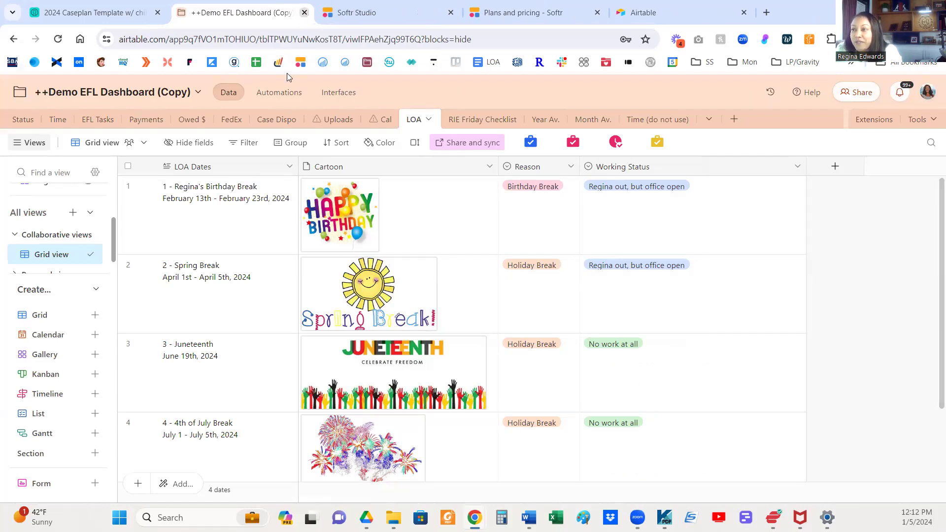
Open the base's interface and examine the Case Info charts on county, case type, days open, stage and cases opened per month.
click(345, 92)
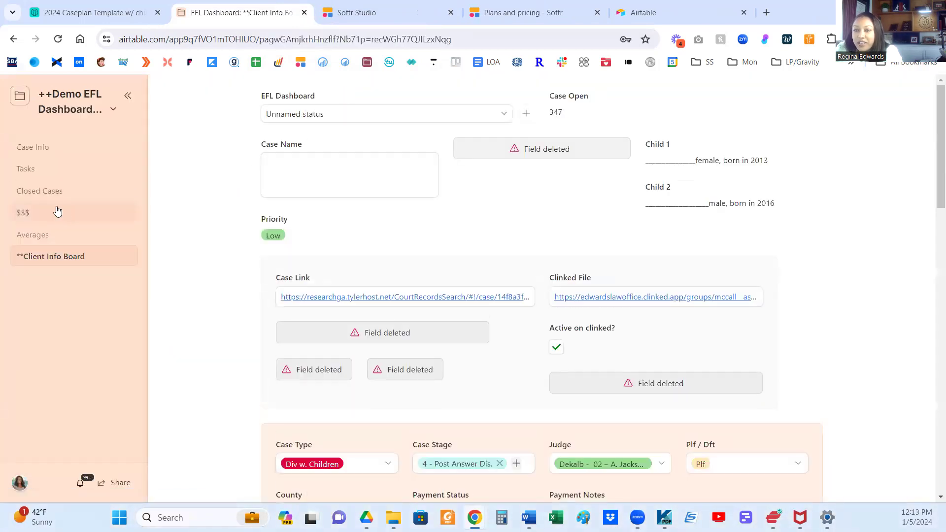
click(42, 151)
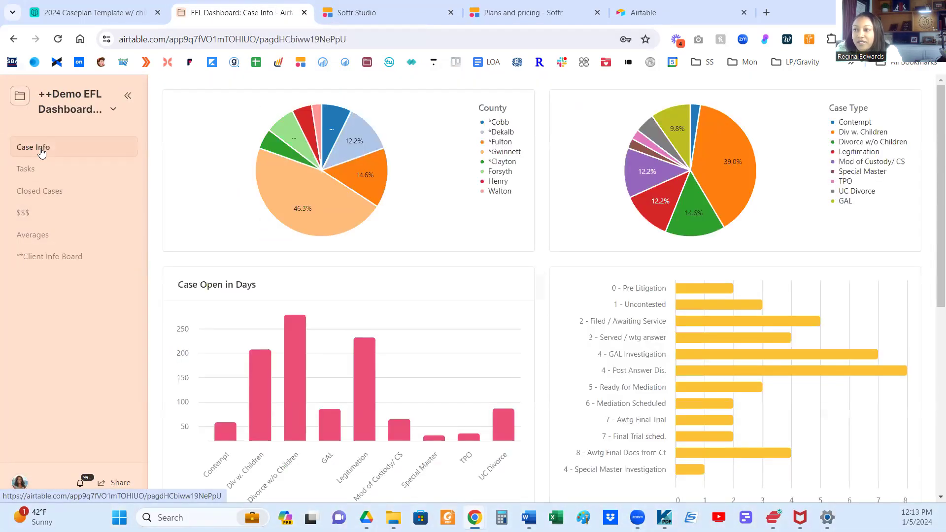
mouse_move(634, 206)
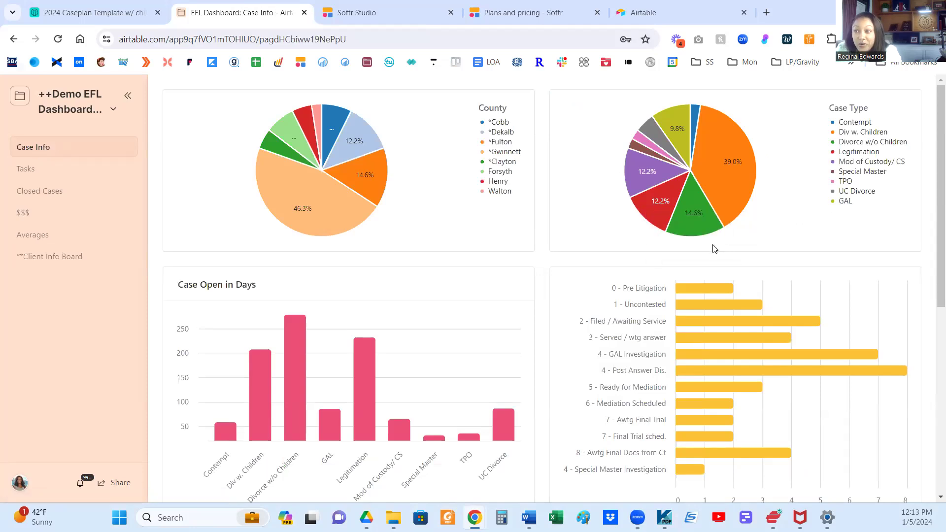
mouse_move(274, 174)
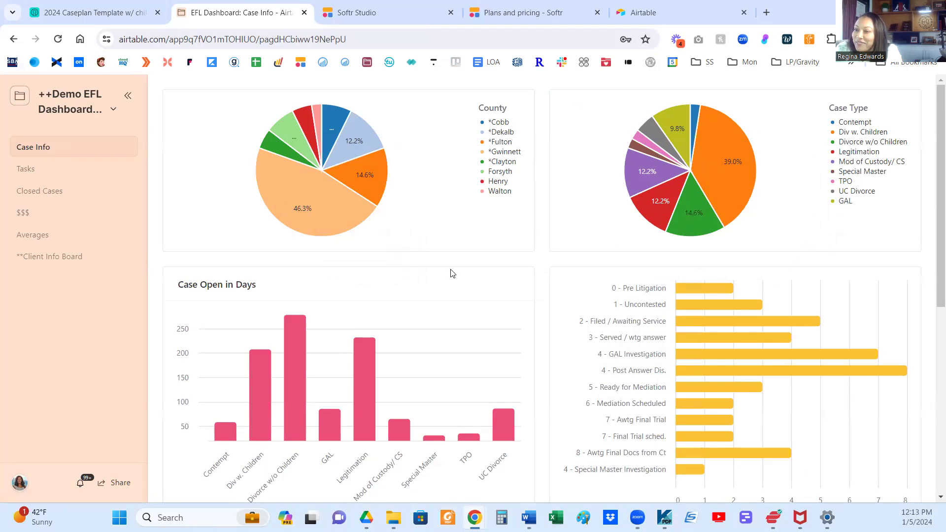
scroll(452, 279, down, 1)
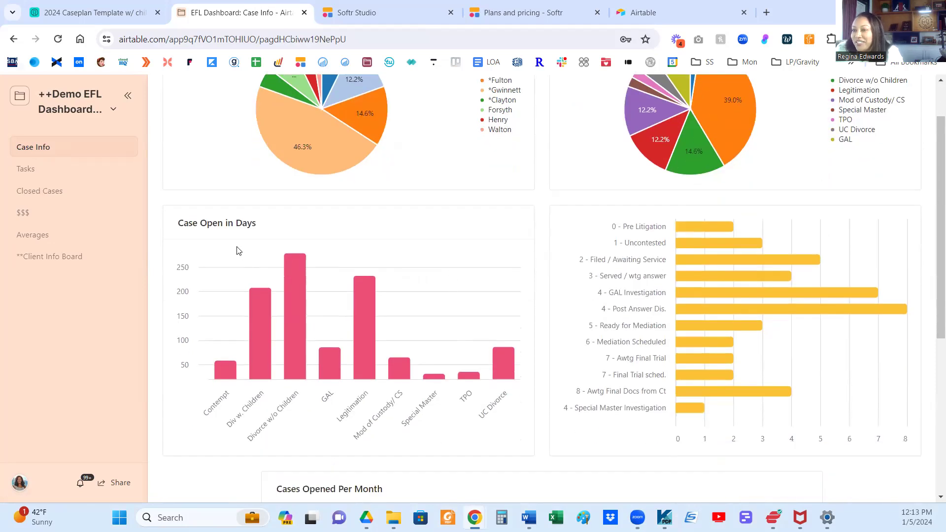
scroll(371, 302, down, 1)
scroll(371, 302, up, 1)
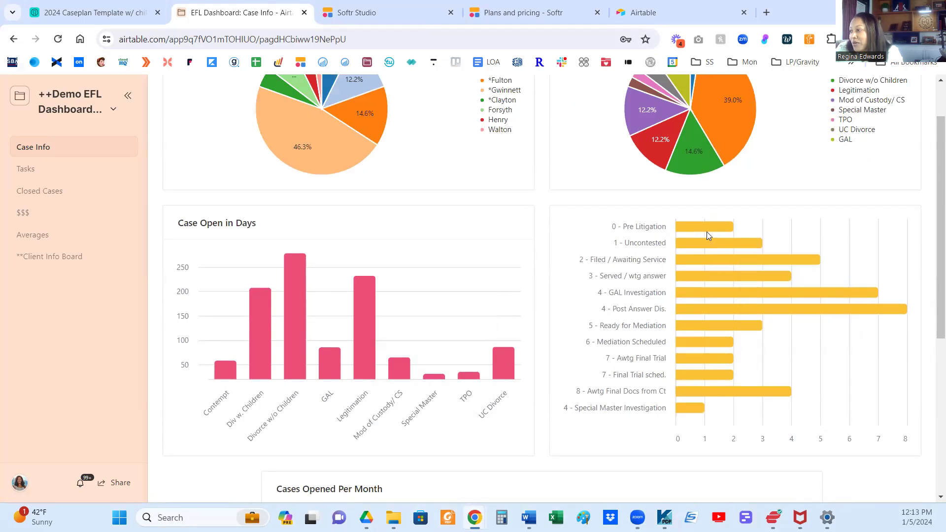
scroll(711, 368, down, 4)
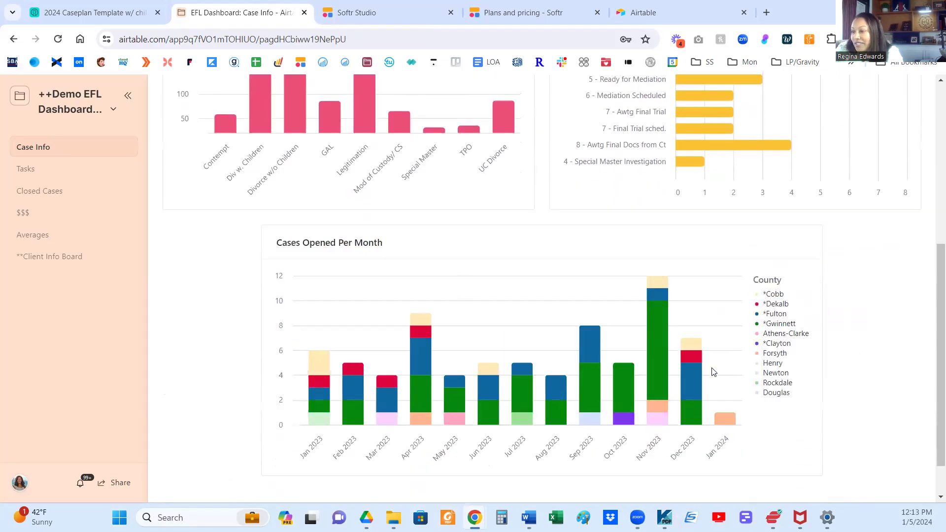
Open the Closed Cases page and examine its charts by case type, county and month closed.
click(42, 192)
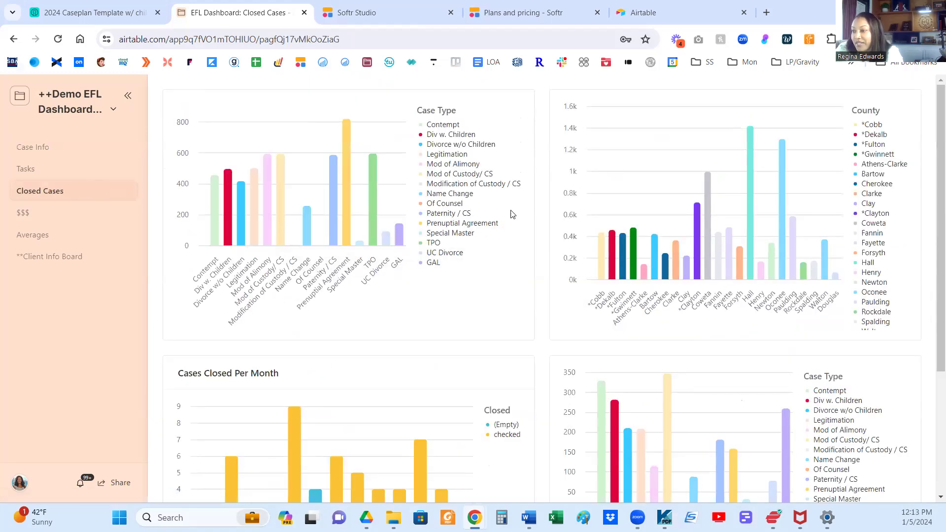
scroll(775, 215, down, 3)
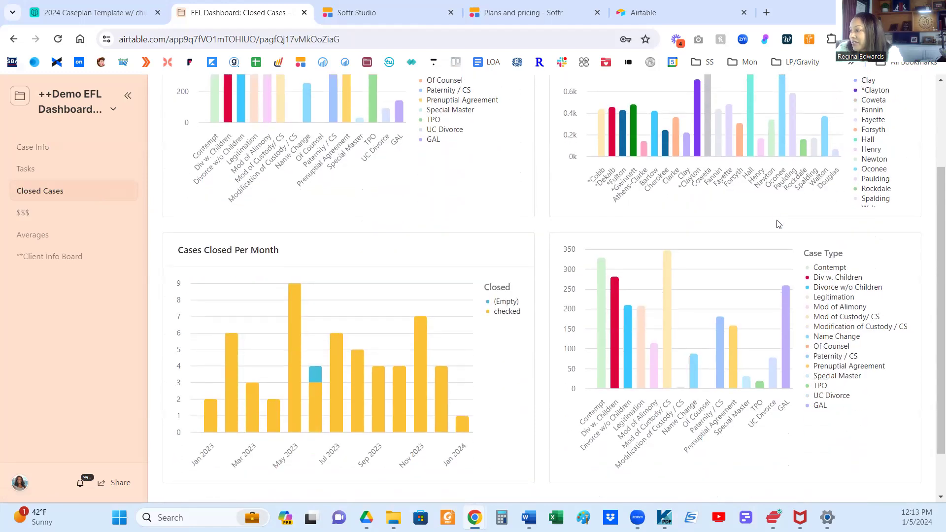
scroll(348, 358, down, 2)
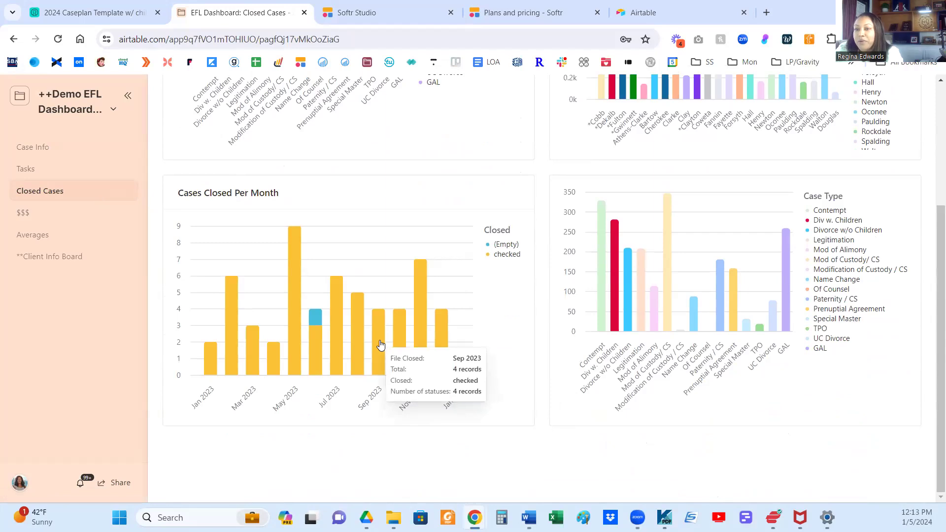
scroll(507, 326, up, 3)
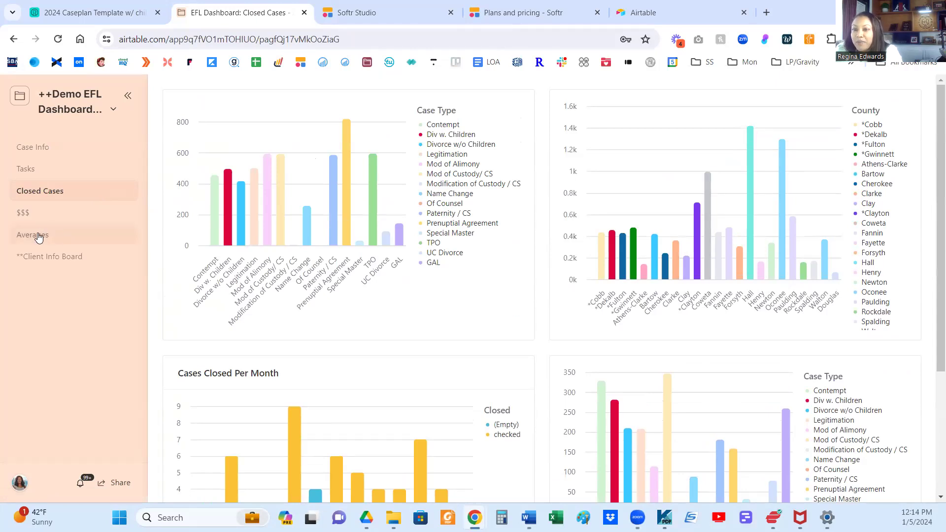
Open the $$$ page and examine the income, profit, operating, tax and owner's pay figures.
click(22, 213)
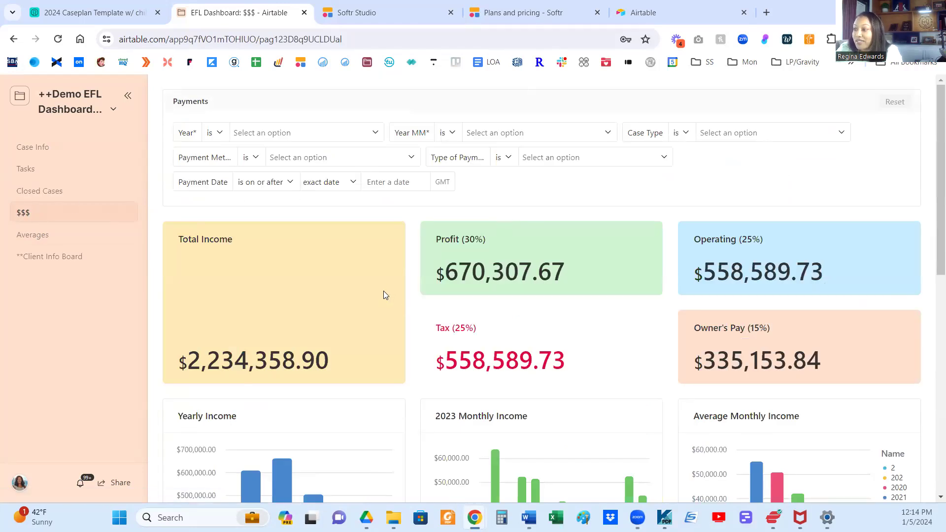
scroll(376, 301, down, 1)
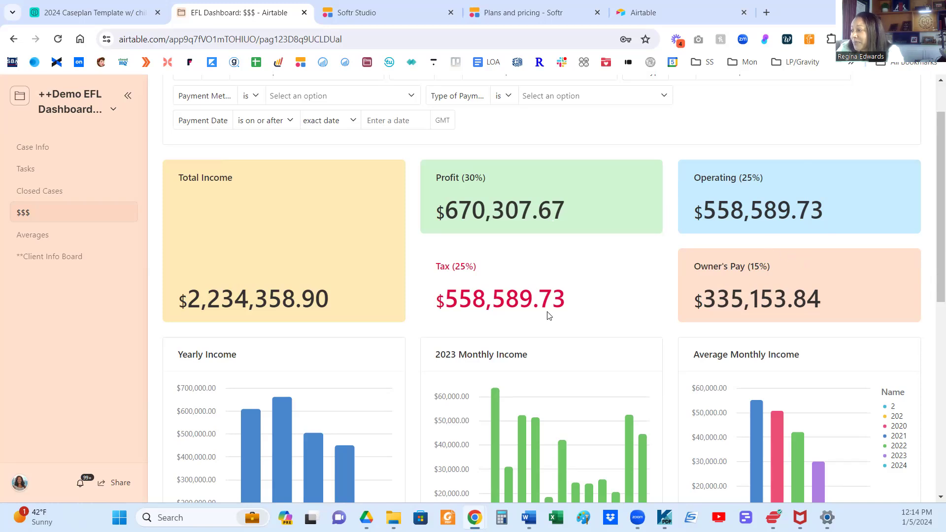
scroll(591, 282, up, 2)
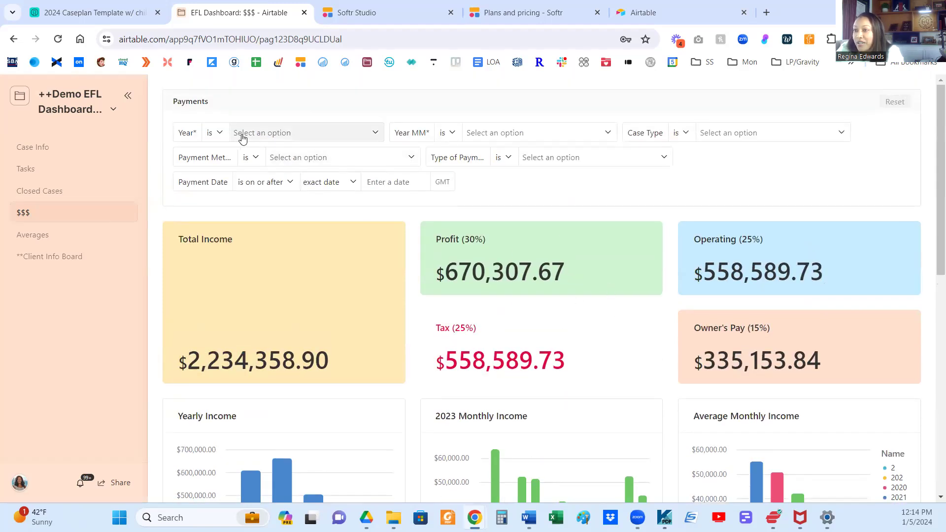
Filter the payments on the $$$ page to the year 2024.
click(270, 134)
text(2024)
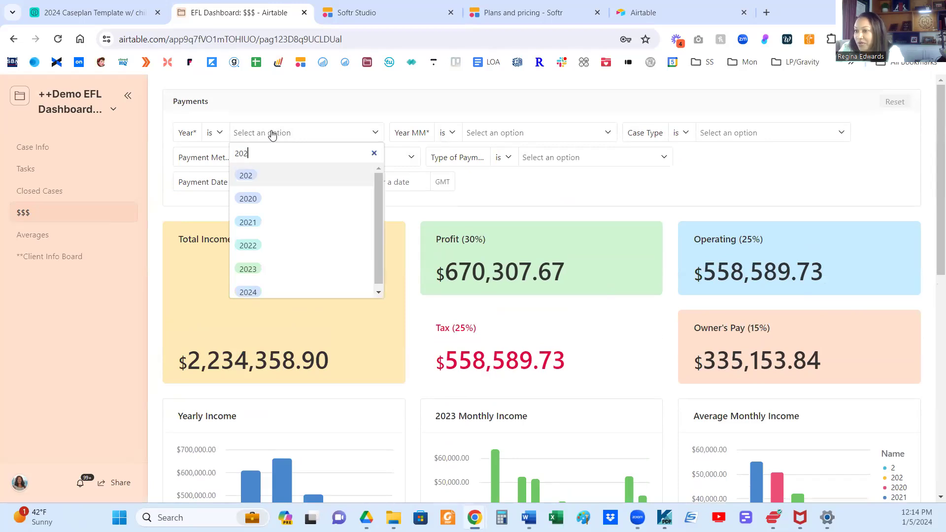
click(244, 184)
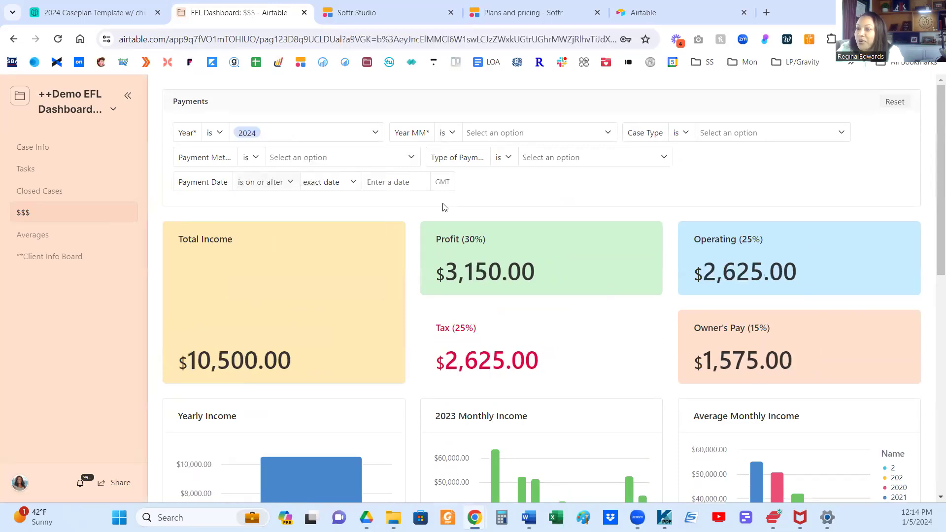
Examine the filtered totals and the yearly, 2023 monthly, average monthly and all-months income charts.
scroll(572, 274, down, 1)
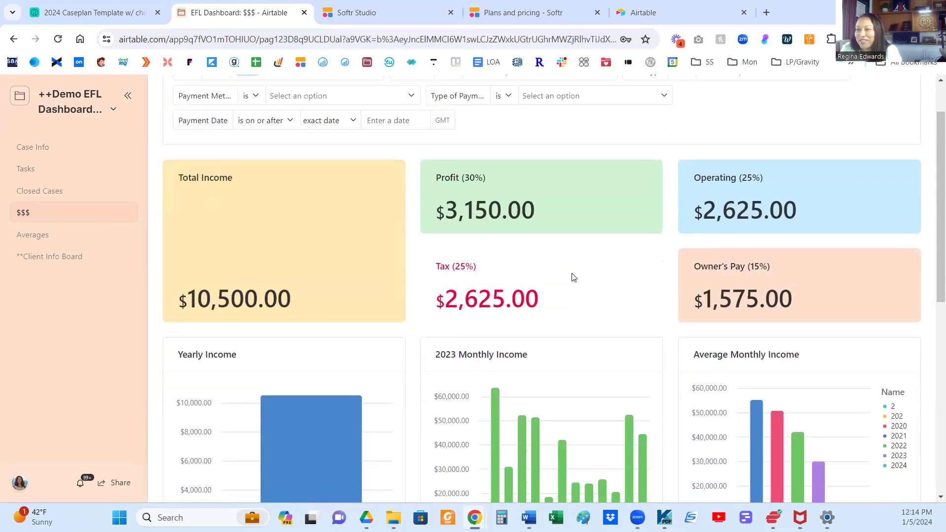
scroll(438, 254, down, 1)
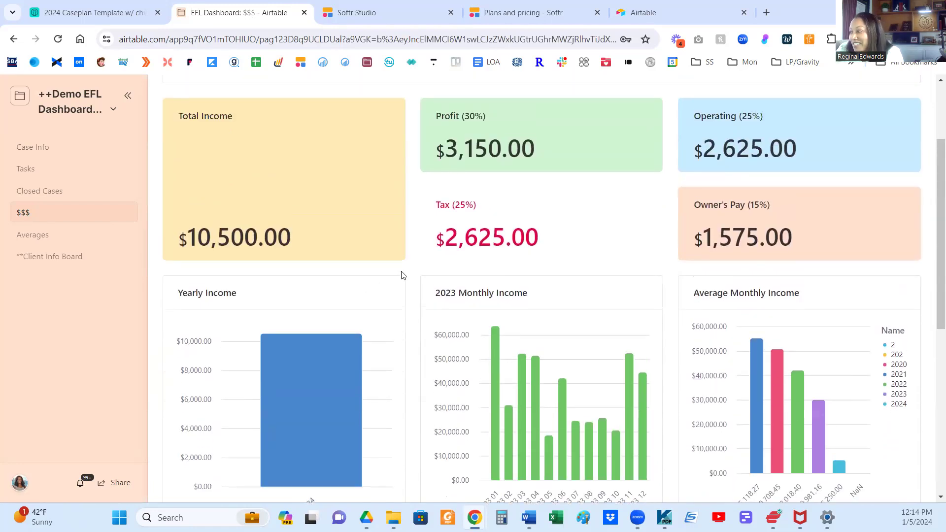
scroll(401, 276, down, 5)
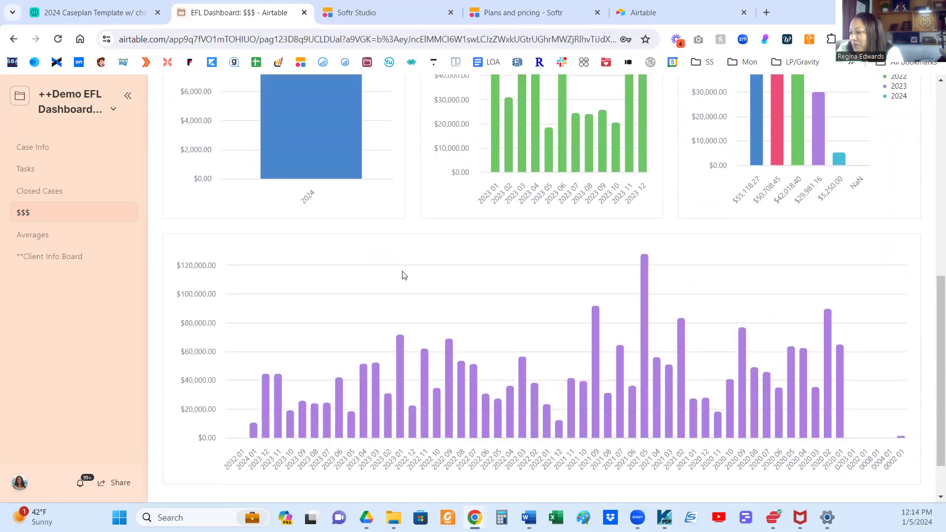
scroll(508, 348, up, 3)
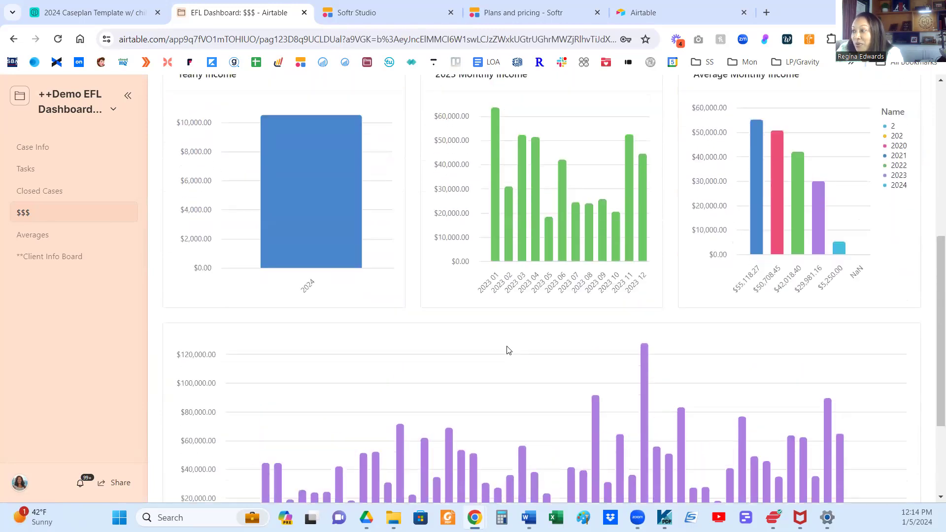
mouse_move(798, 285)
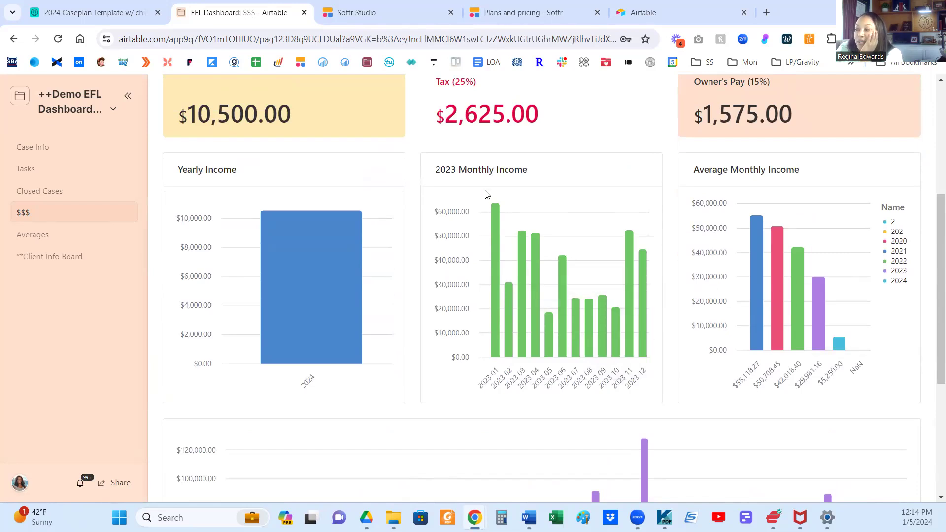
mouse_move(537, 270)
scroll(538, 280, up, 1)
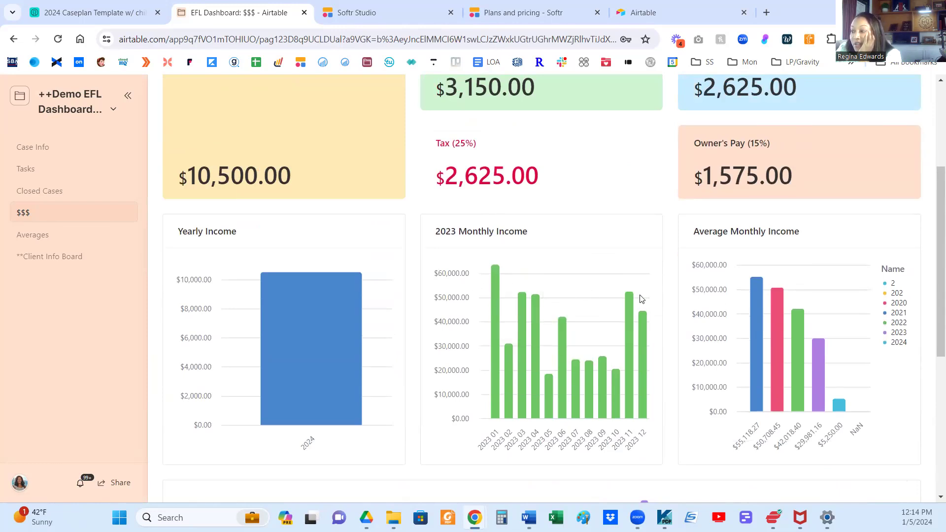
mouse_move(523, 301)
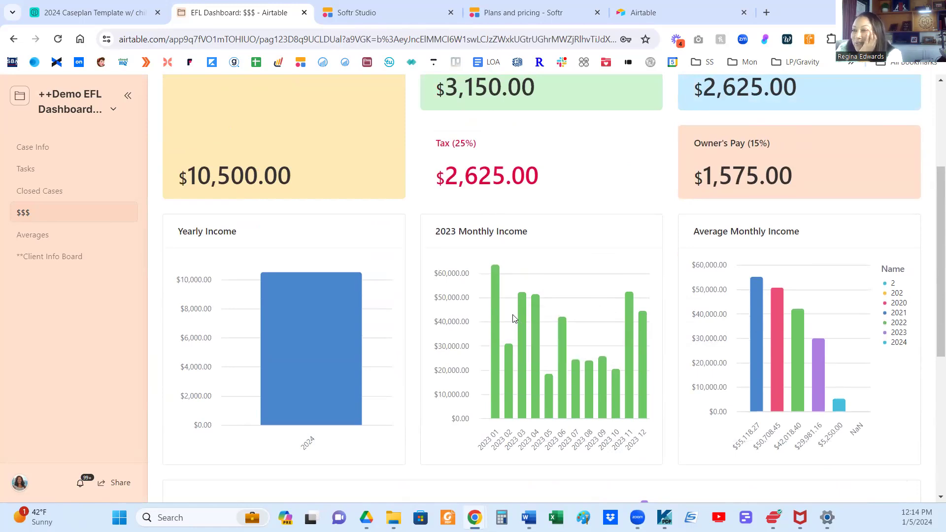
scroll(510, 312, up, 3)
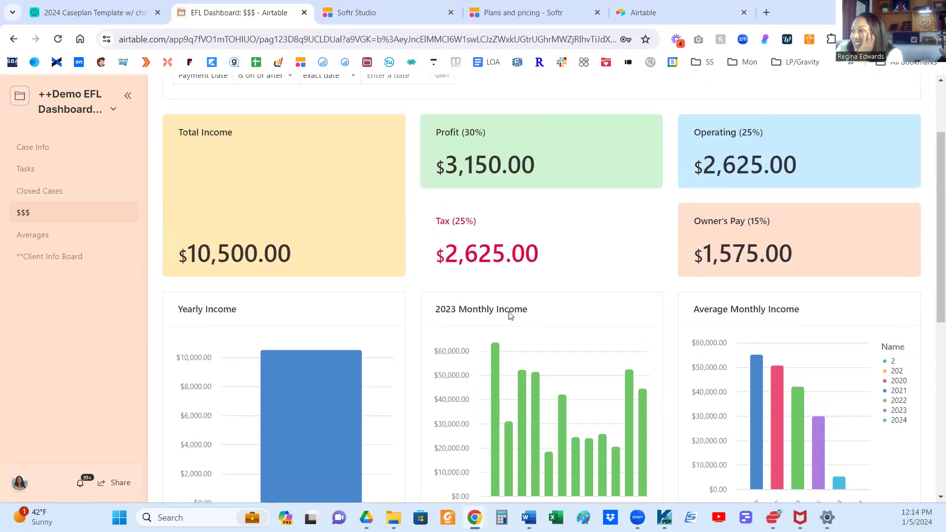
Filter the 2024 payments on the $$$ page by the Div w/ kids case type.
scroll(510, 312, down, 4)
scroll(508, 316, up, 5)
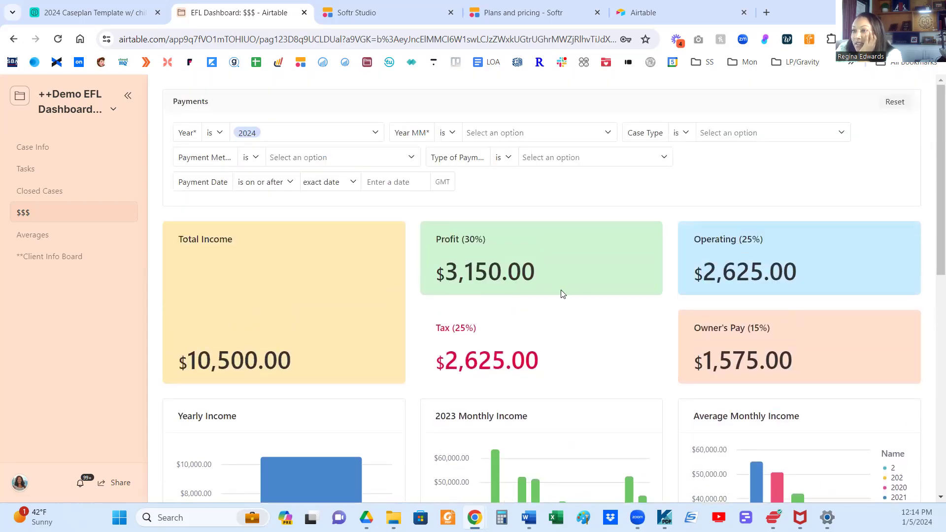
click(728, 133)
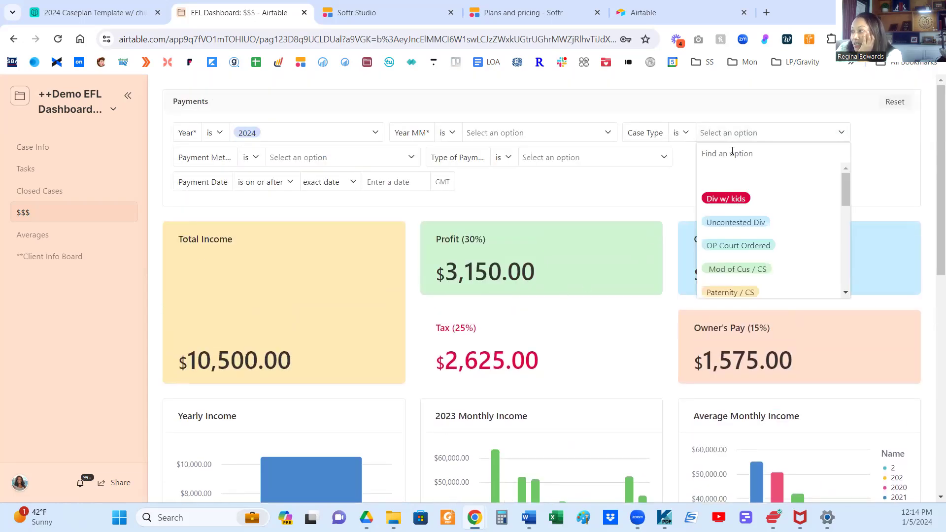
click(727, 198)
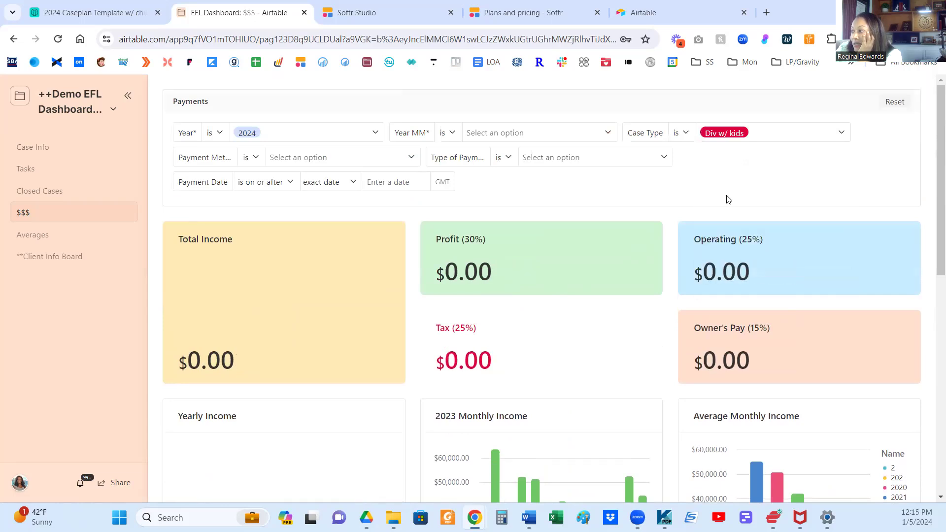
Set the payments' Year filter to 2023 and examine the income figures and charts for divorces with kids.
click(313, 138)
click(276, 136)
click(277, 137)
text(2023)
click(259, 176)
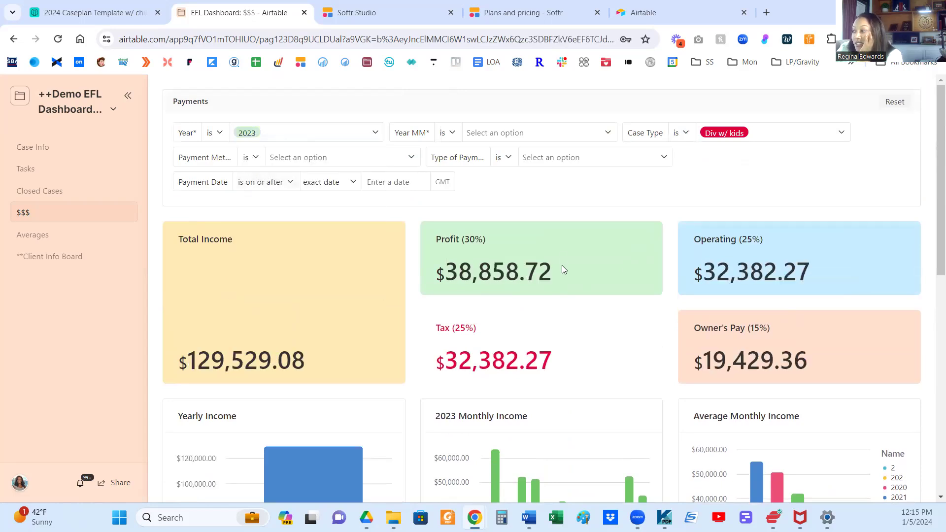
scroll(562, 268, down, 4)
scroll(562, 268, up, 4)
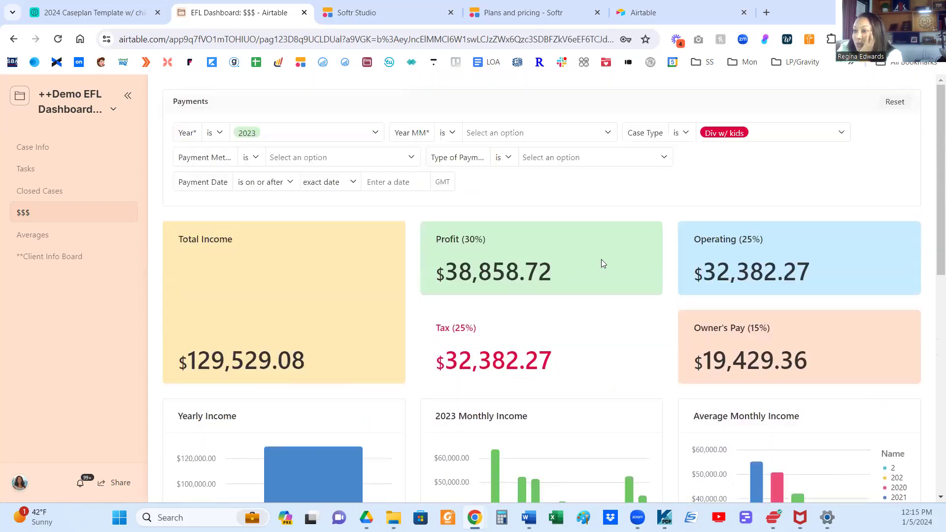
Switch the payments' Case Type filter to Contempt and examine the resulting figures.
click(790, 140)
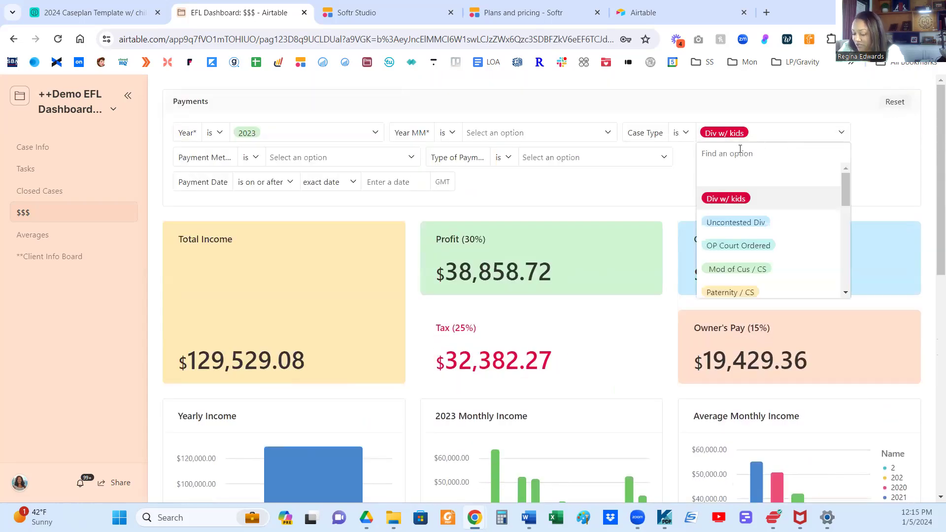
text(cont)
click(722, 175)
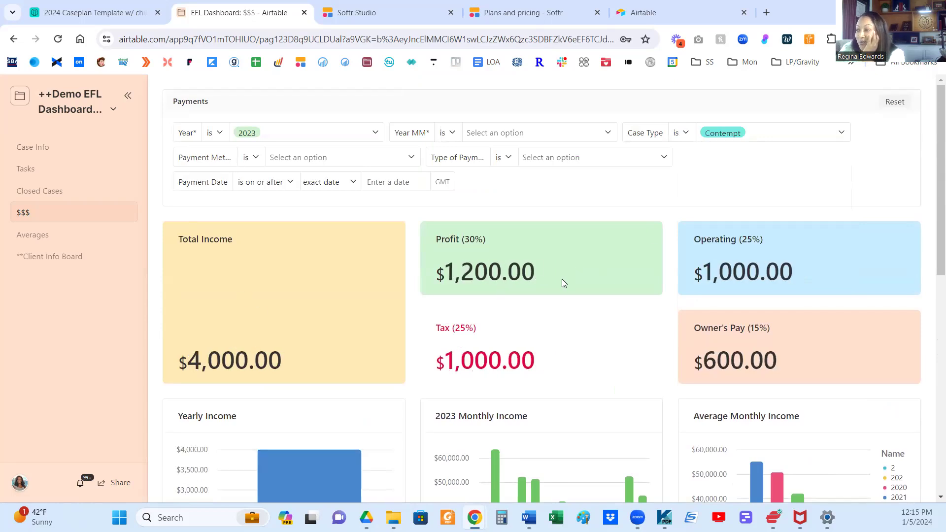
scroll(561, 279, down, 1)
scroll(561, 275, up, 1)
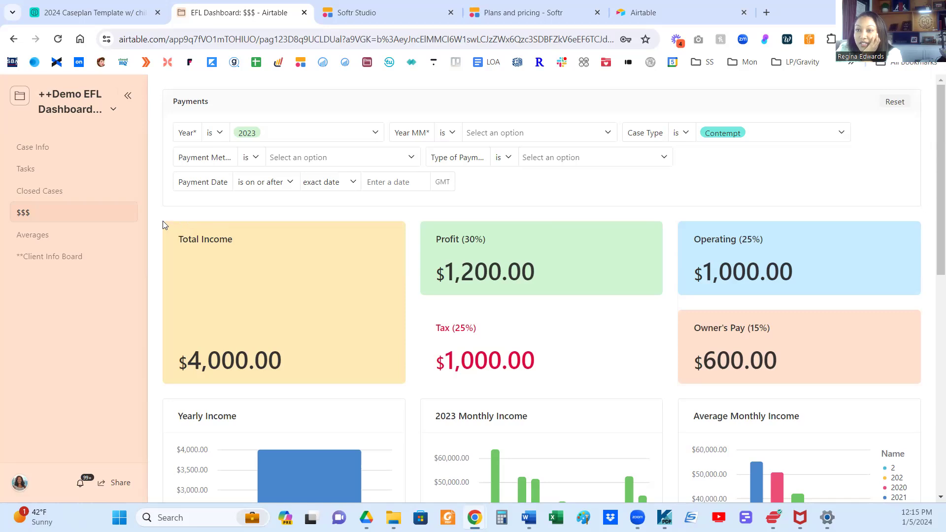
Leave the interface and return to the data tables of the ++Demo EFL Dashboard (Copy) base.
click(128, 94)
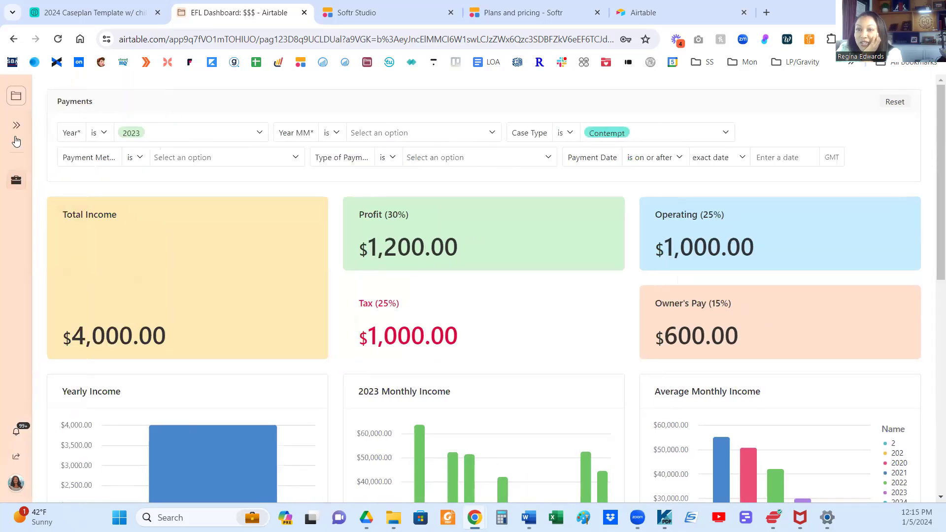
click(14, 127)
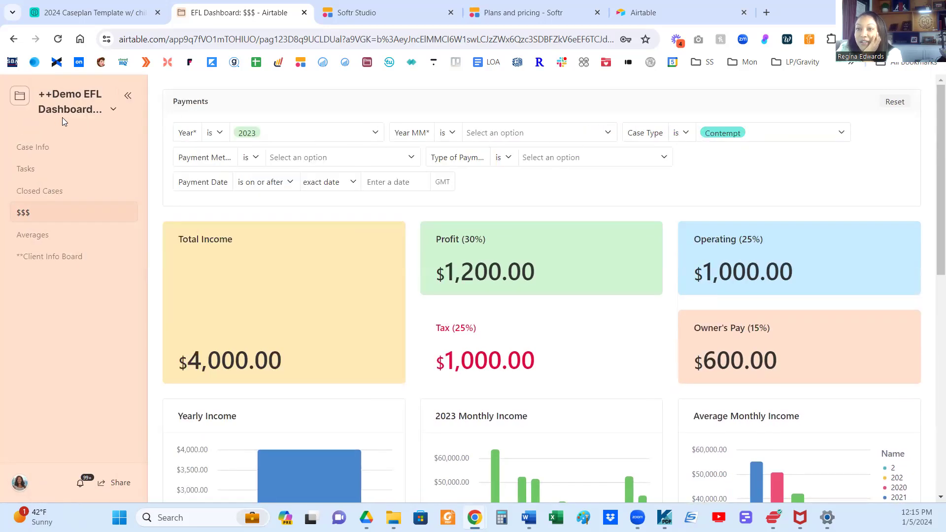
click(114, 110)
click(98, 160)
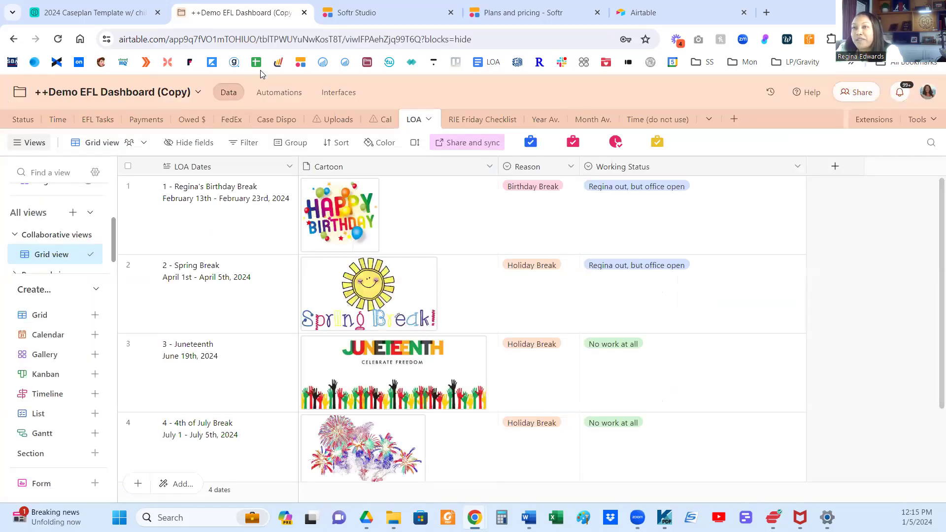
Open the Client Update table of the 2024 Caseplan Template w/ children base and widen its County | Case # | Judge column.
click(66, 13)
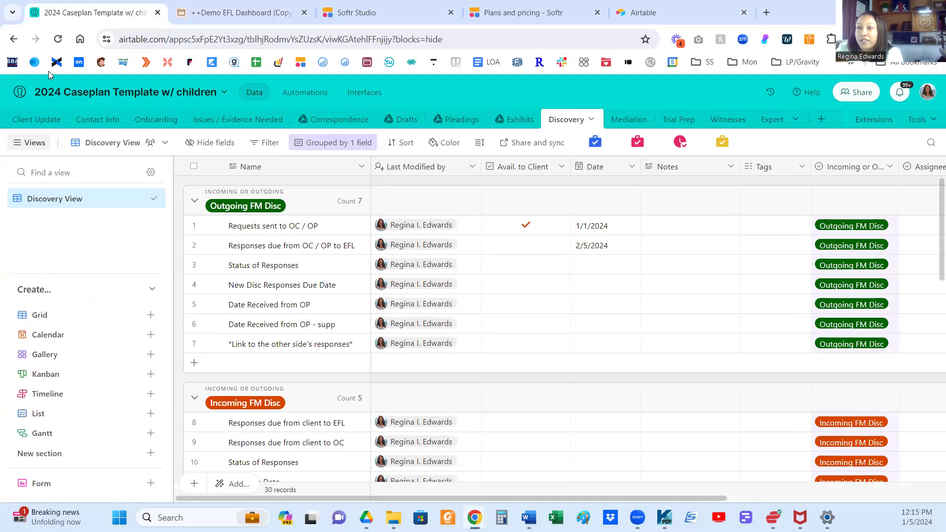
click(44, 120)
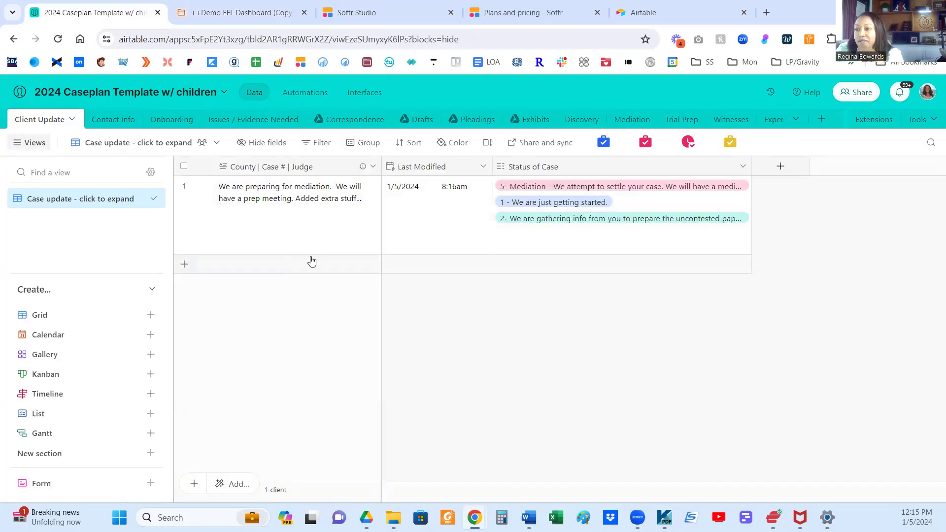
click(294, 242)
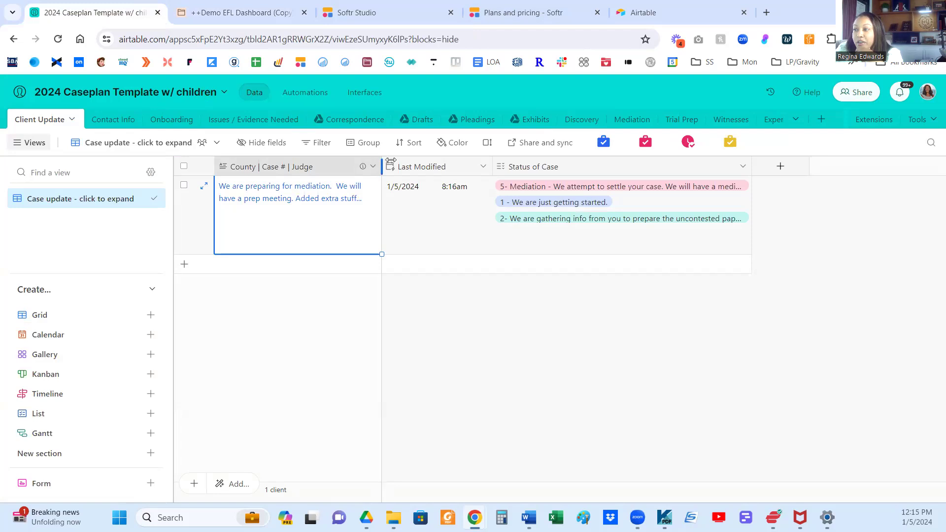
drag(381, 166, 411, 165)
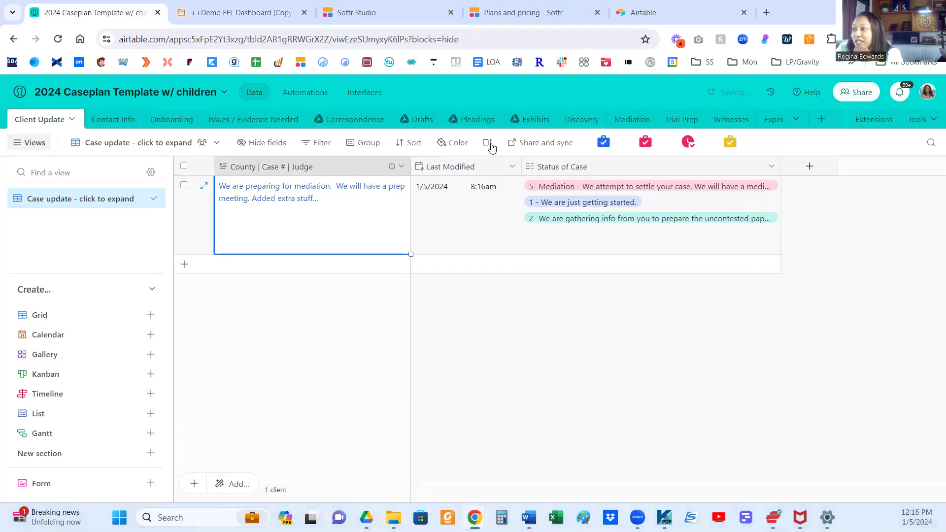
Try the Short row height on the Client Update grid and restore Extra Tall.
click(488, 143)
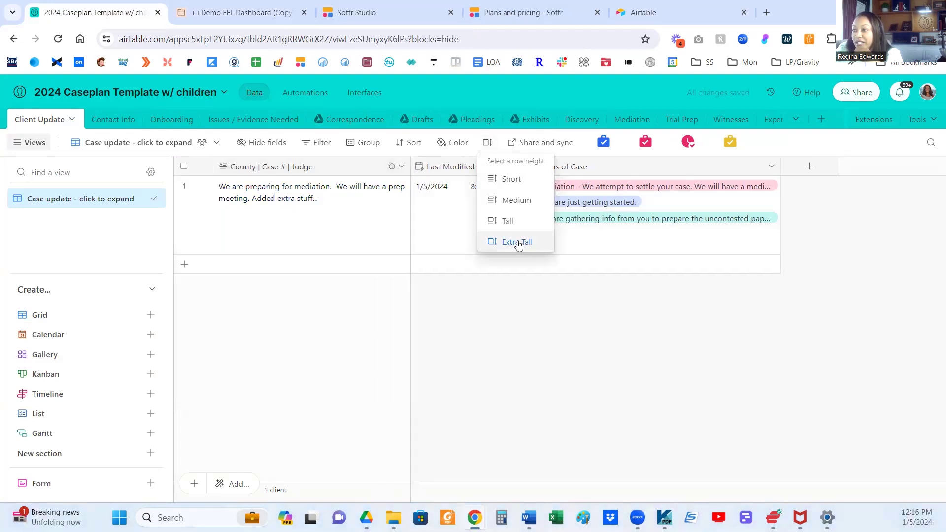
click(511, 180)
click(490, 146)
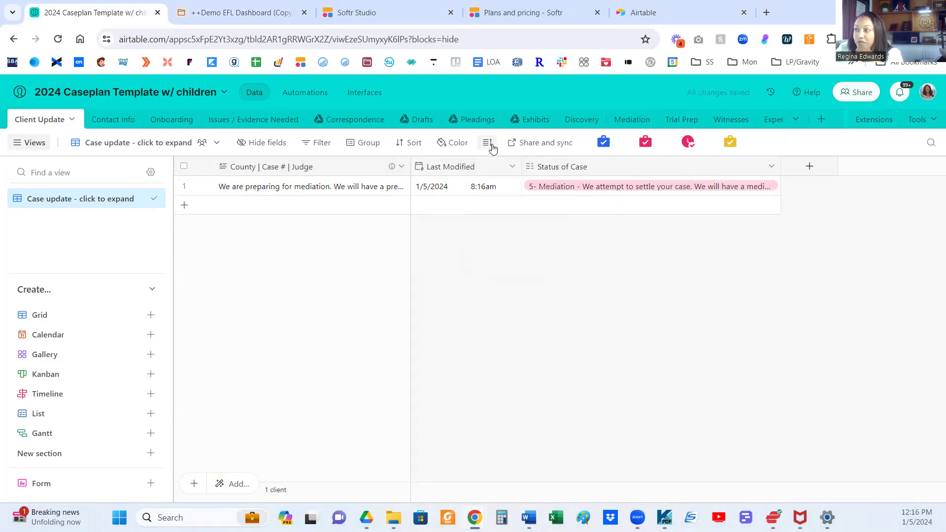
click(489, 143)
click(515, 241)
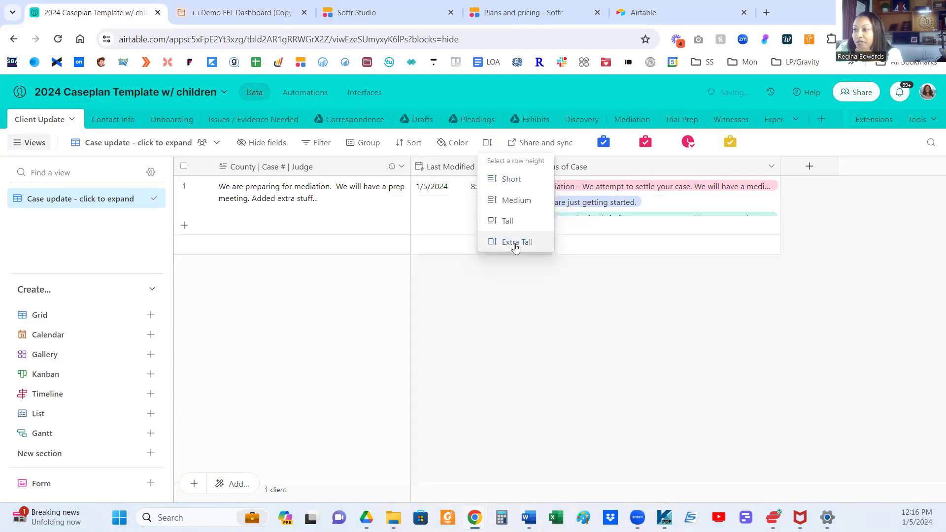
click(290, 237)
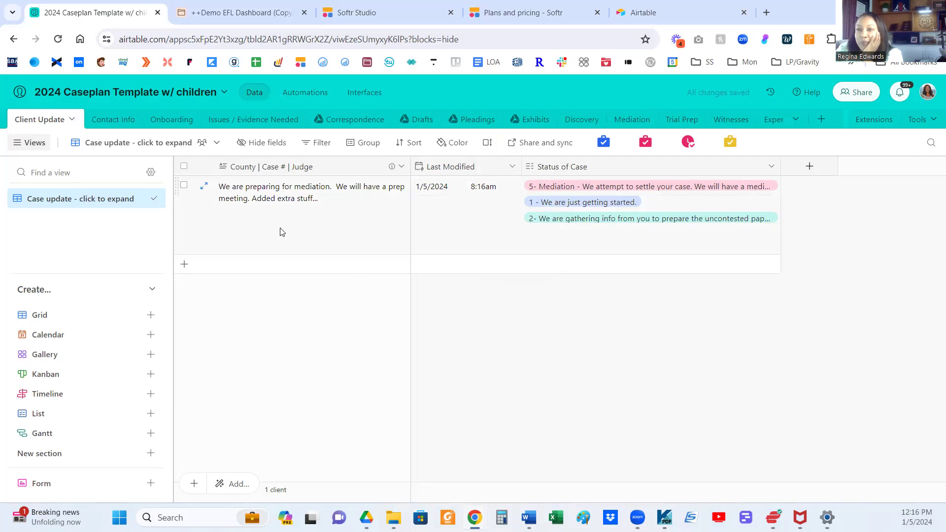
Replace statuses 1 and 5 in the record's Status of Case with "2 -We are gathering info from you to file the case".
click(478, 227)
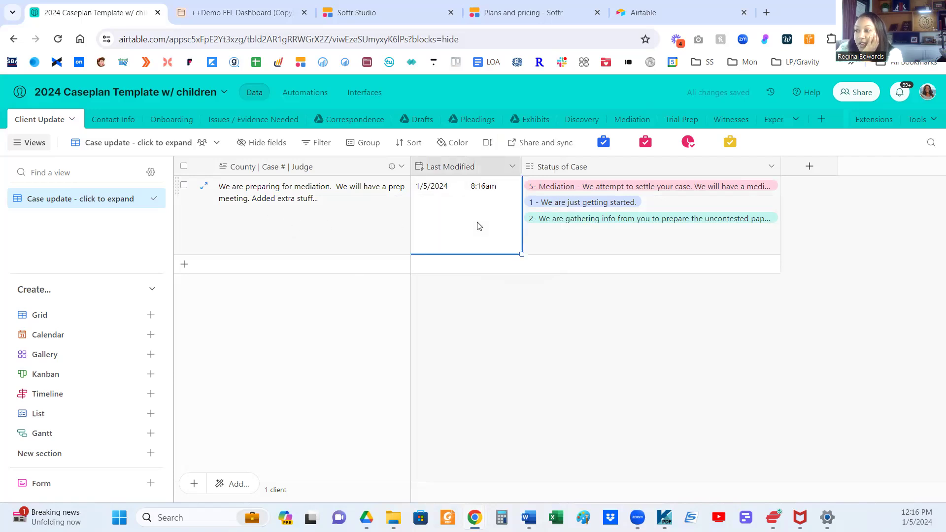
click(584, 240)
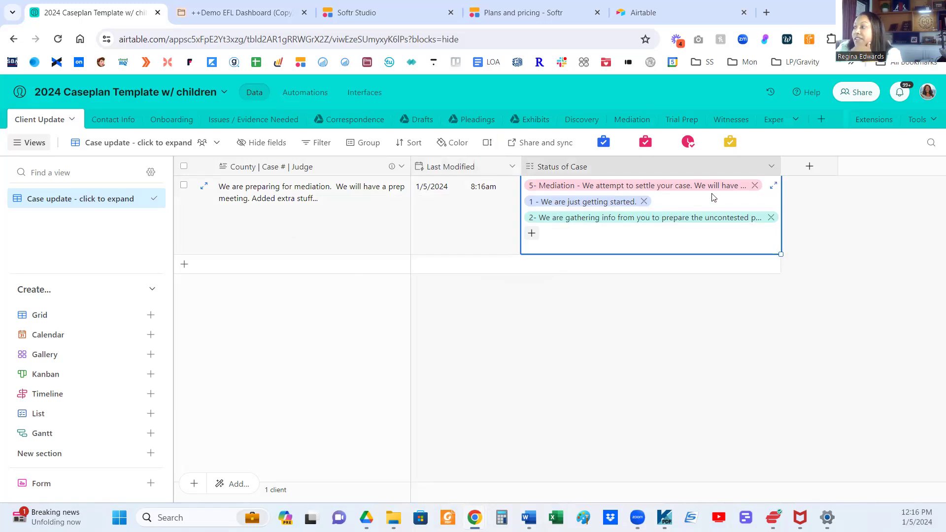
click(644, 202)
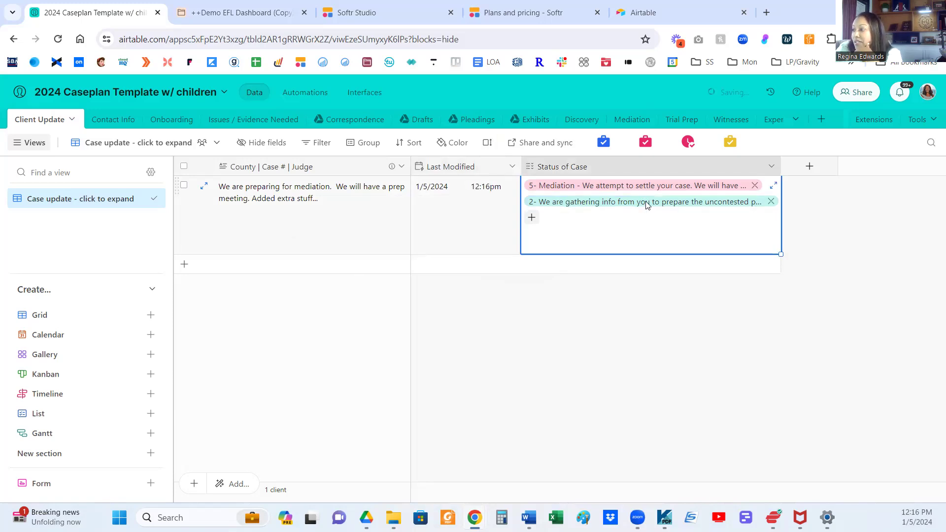
click(754, 185)
click(531, 201)
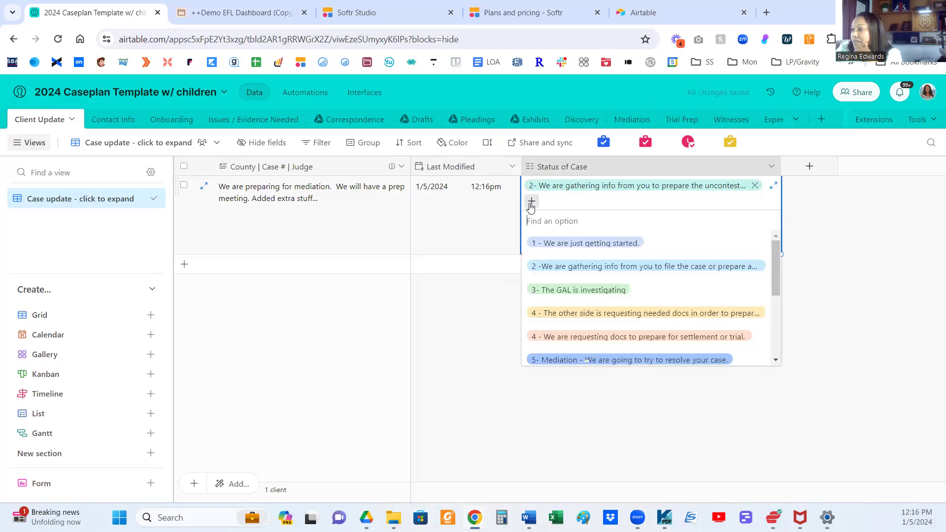
click(544, 266)
Check the record's Last Modified cell and open its County | Case # | Judge text for editing.
click(462, 214)
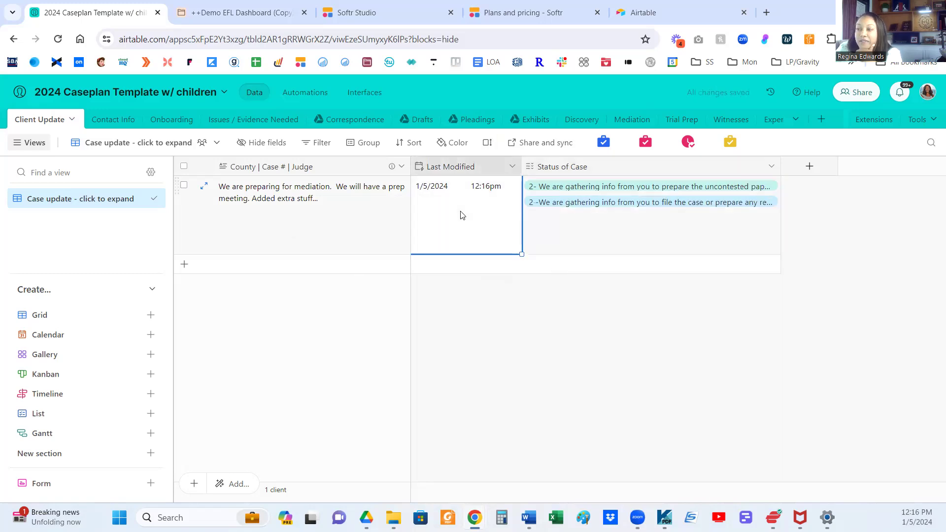
click(317, 221)
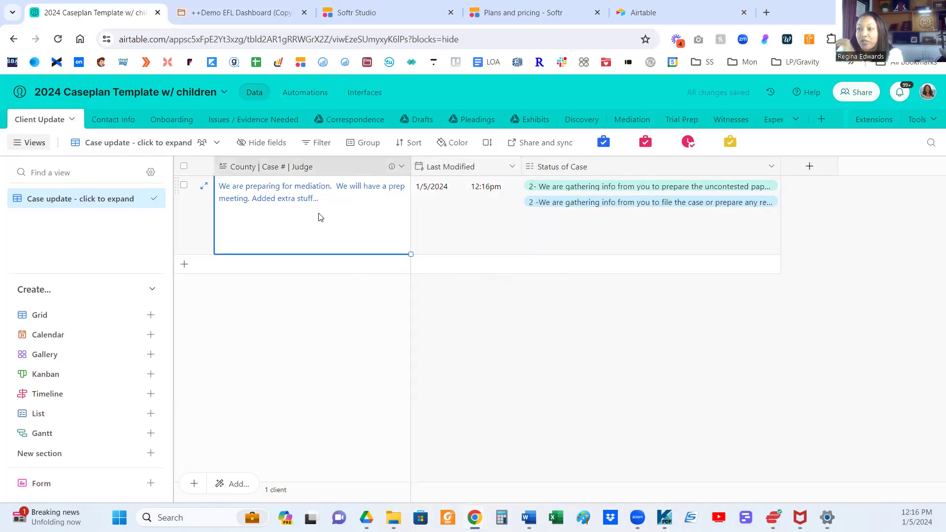
click(329, 214)
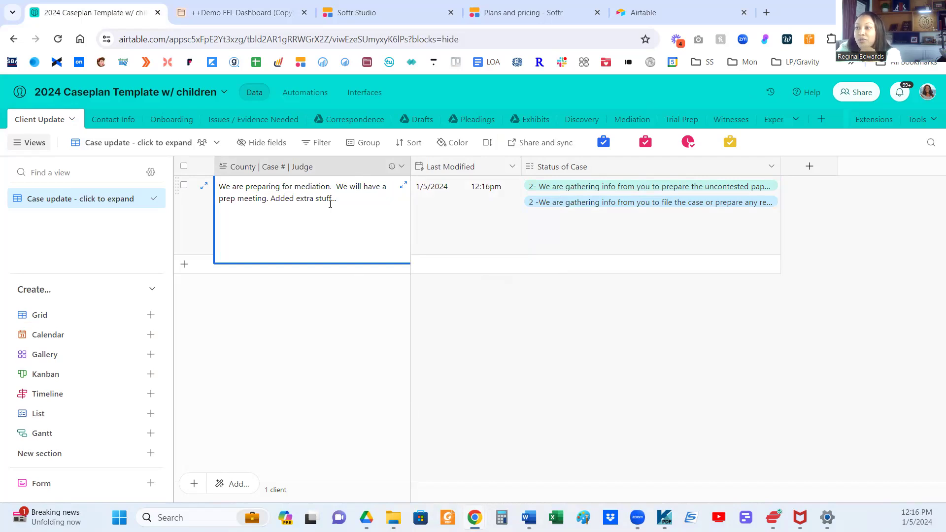
Switch to Softr Studio in a new browser tab and open the Family Law Template application.
click(388, 14)
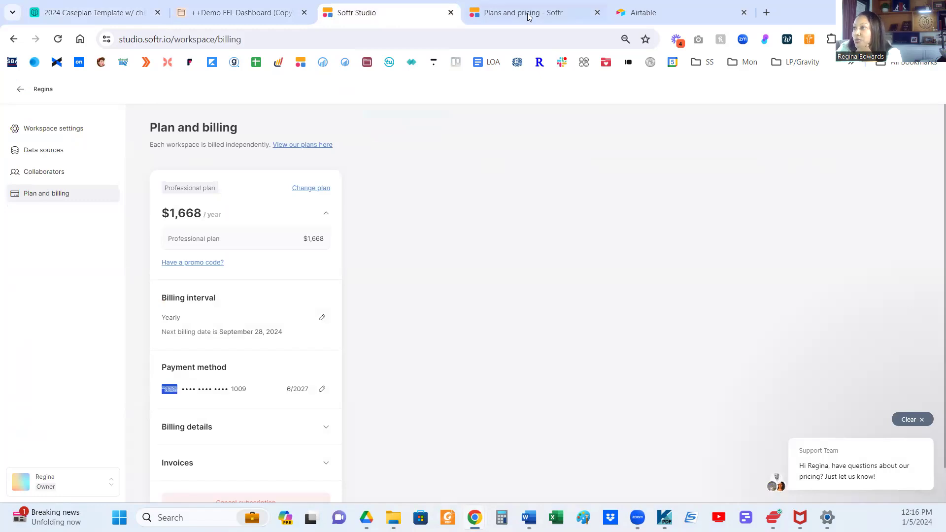
click(766, 13)
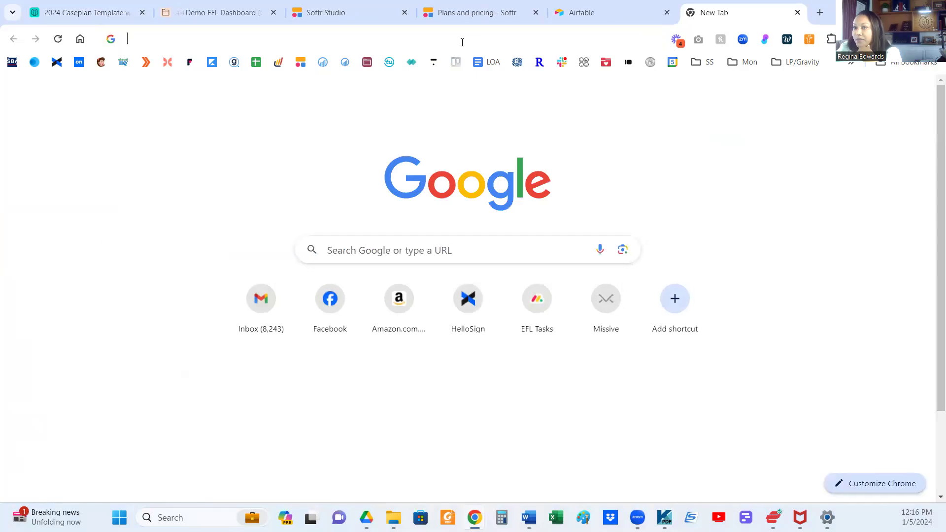
text(soft)
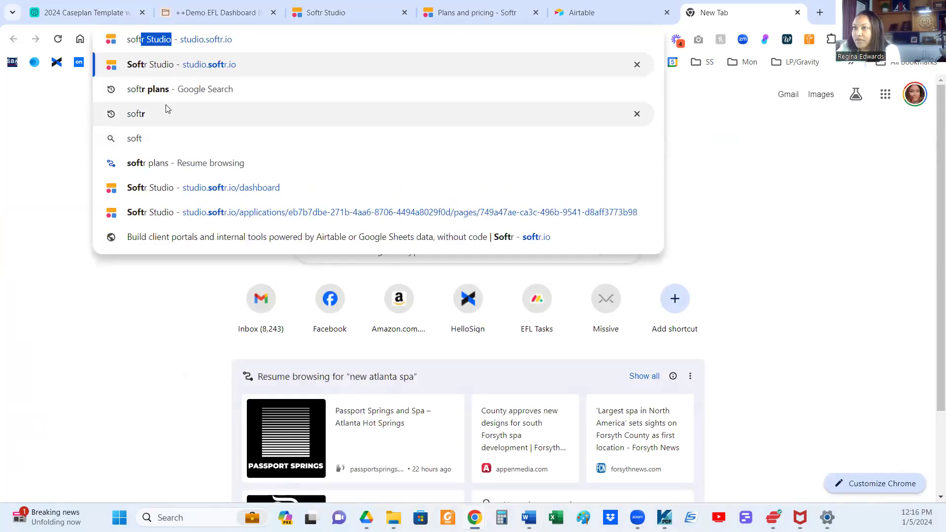
click(173, 72)
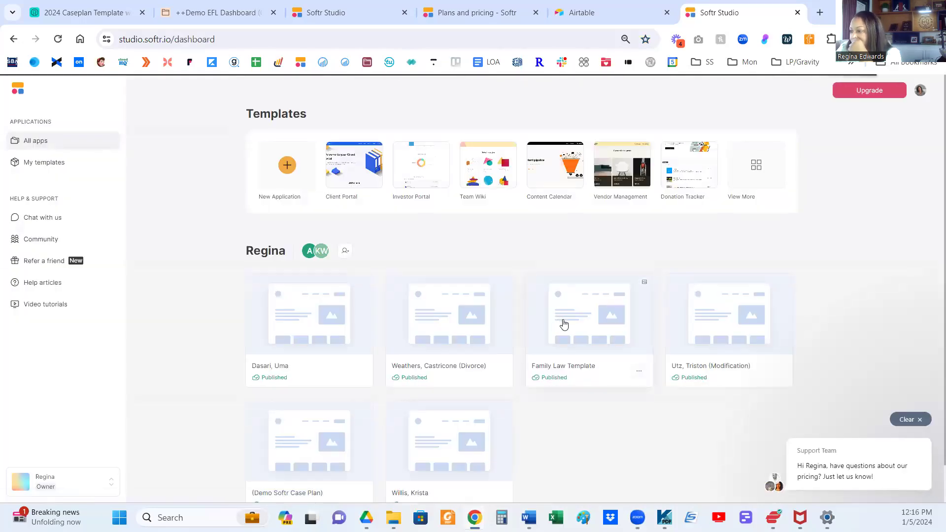
click(564, 324)
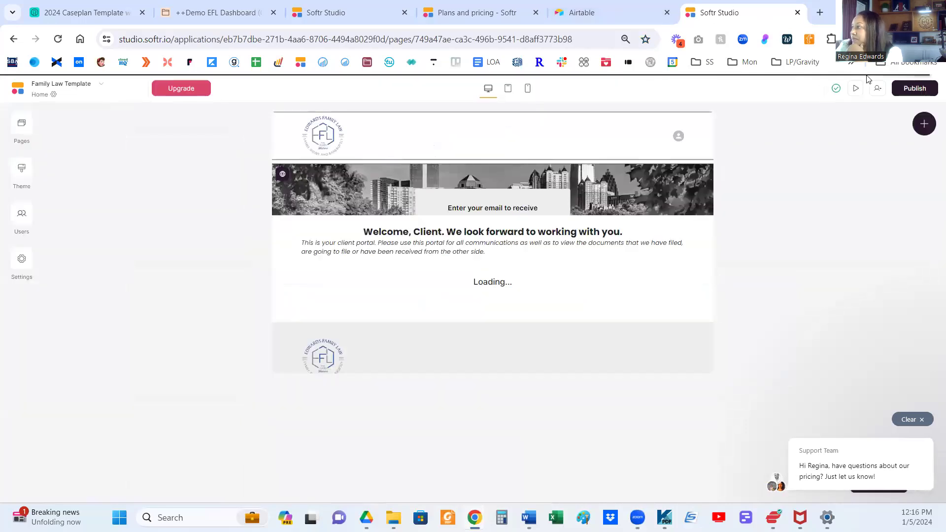
Preview the client portal as the firm owner's user account and examine its home page.
click(853, 89)
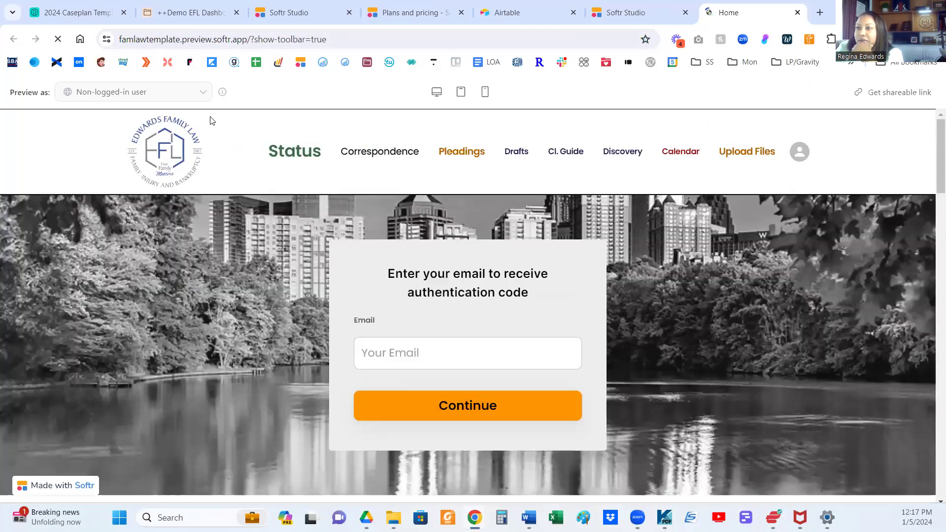
click(197, 94)
click(159, 209)
click(552, 350)
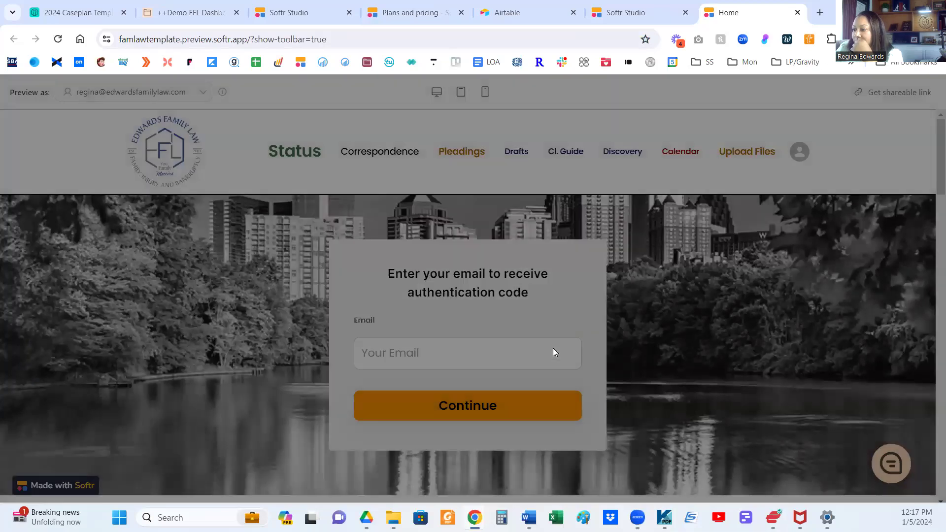
scroll(598, 349, down, 3)
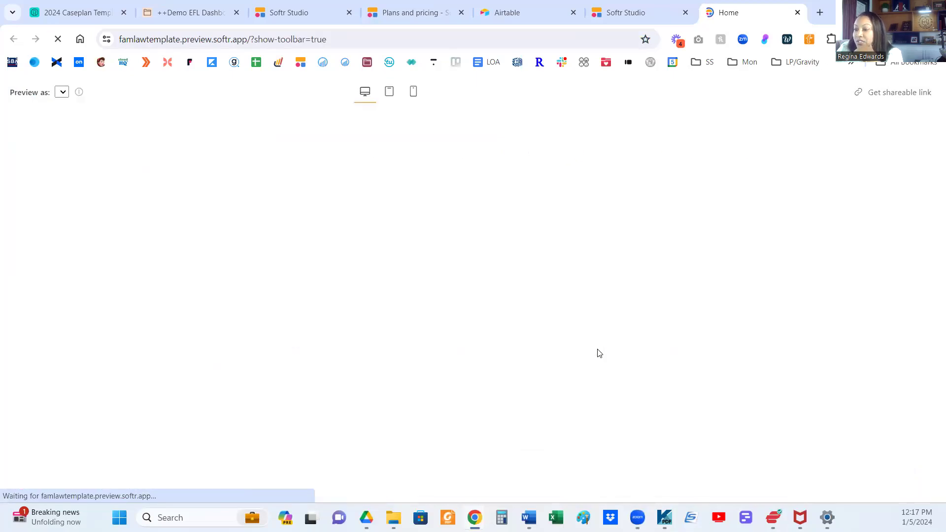
scroll(477, 288, down, 1)
scroll(478, 288, down, 3)
scroll(486, 294, up, 4)
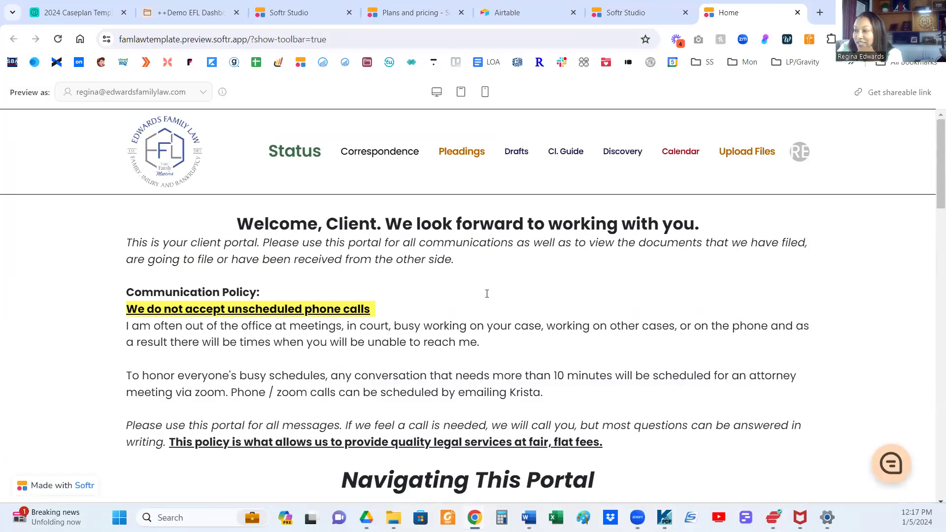
Read the portal home page's navigation guide and its list of upcoming office breaks.
scroll(487, 294, down, 1)
scroll(487, 293, down, 10)
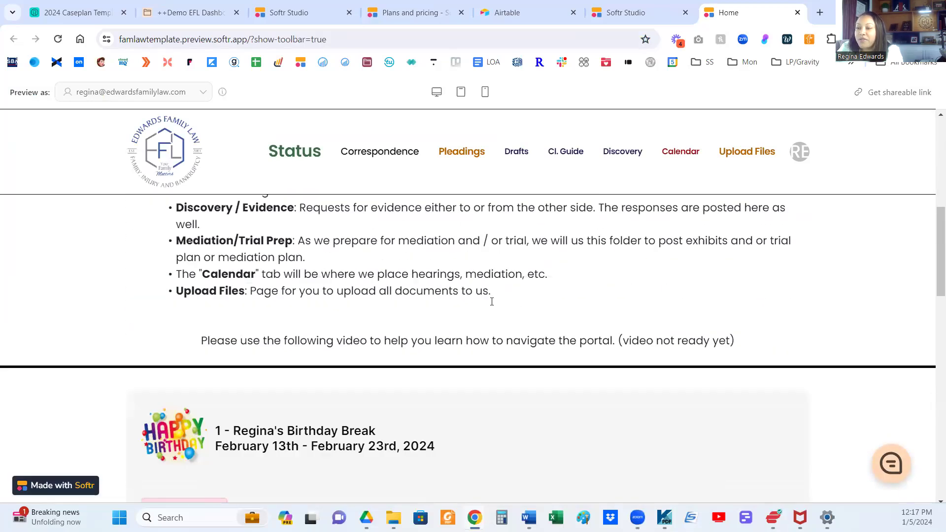
scroll(492, 301, down, 5)
scroll(489, 309, up, 4)
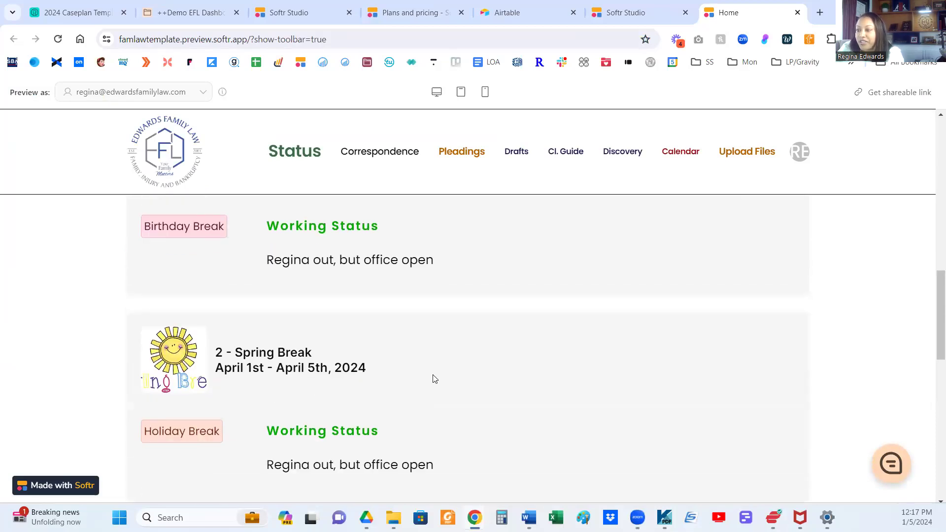
scroll(433, 378, up, 15)
Open the portal's Status page and review the case status table, the Case Status instructions and the start of the timeline.
click(299, 156)
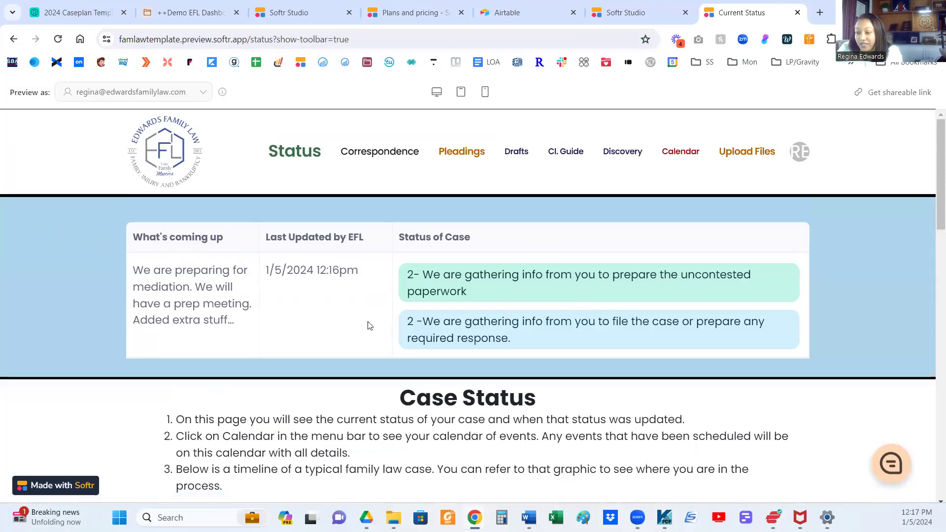
scroll(369, 325, down, 1)
drag(401, 328, 439, 427)
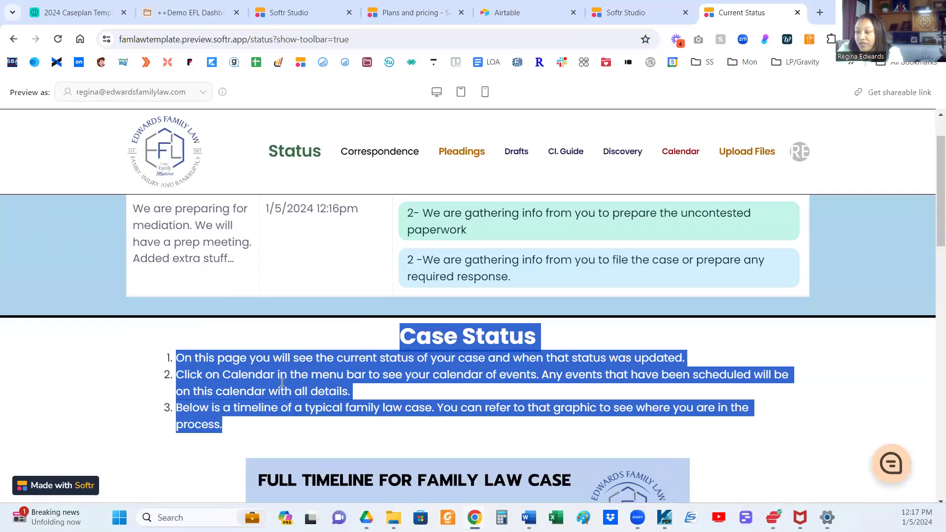
click(387, 341)
scroll(386, 345, down, 4)
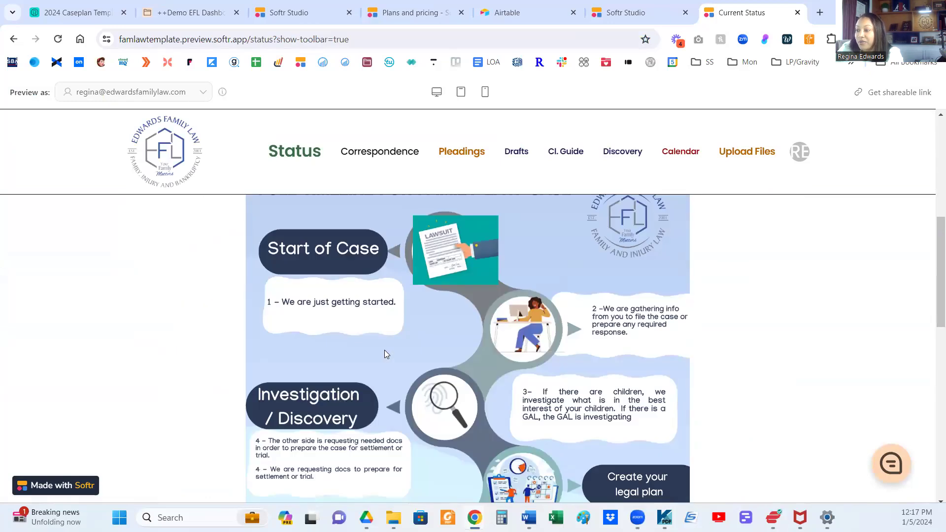
Reduce the browser page zoom to 80% and examine the full family law case timeline.
click(934, 39)
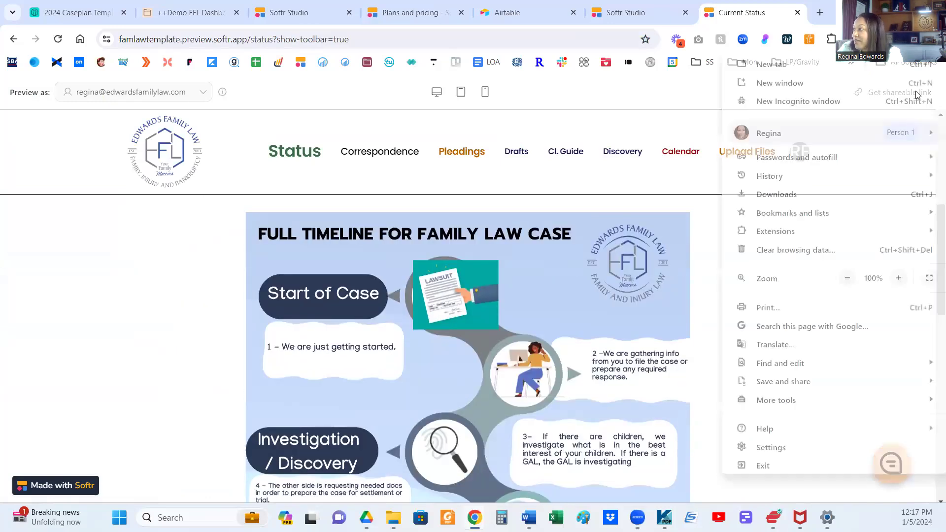
click(847, 278)
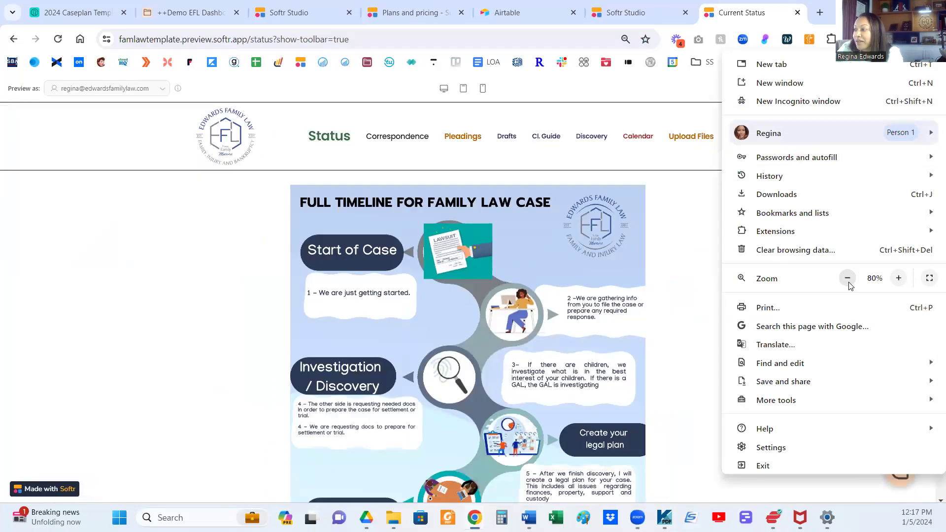
click(710, 253)
scroll(704, 255, down, 1)
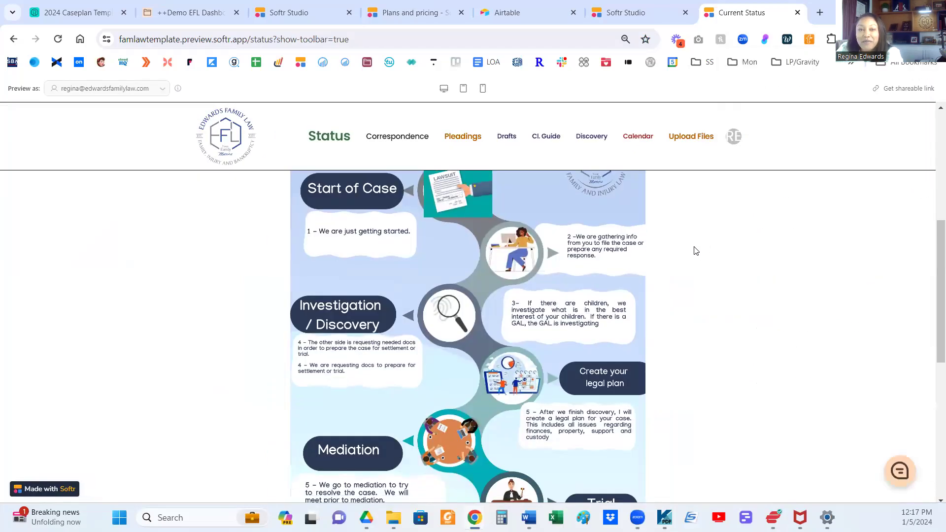
scroll(689, 254, down, 3)
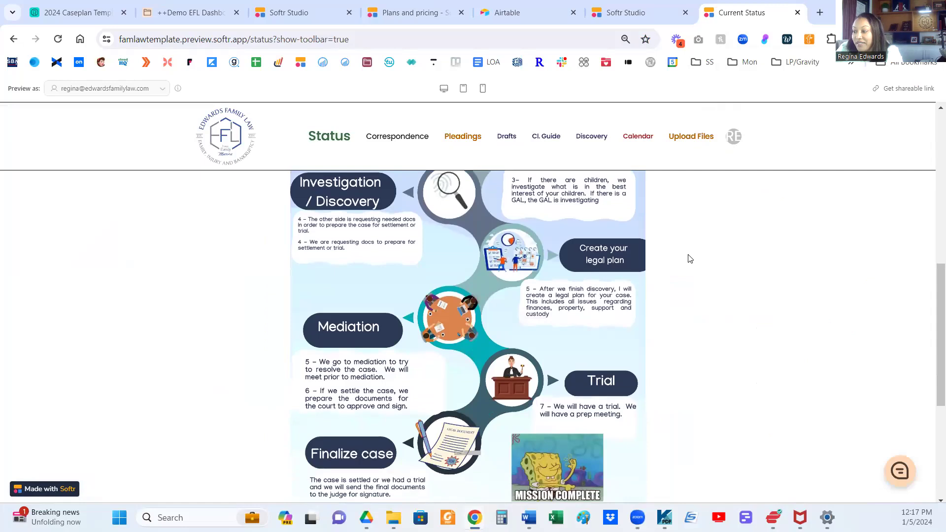
scroll(700, 268, up, 3)
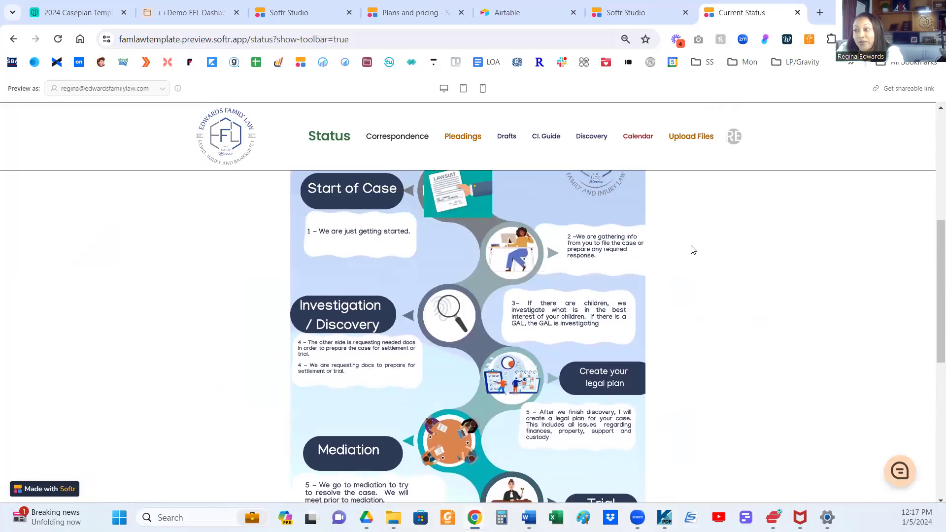
Compare the status table's current entries with the timeline stages from Start of Case through Finalize case.
scroll(692, 252, up, 5)
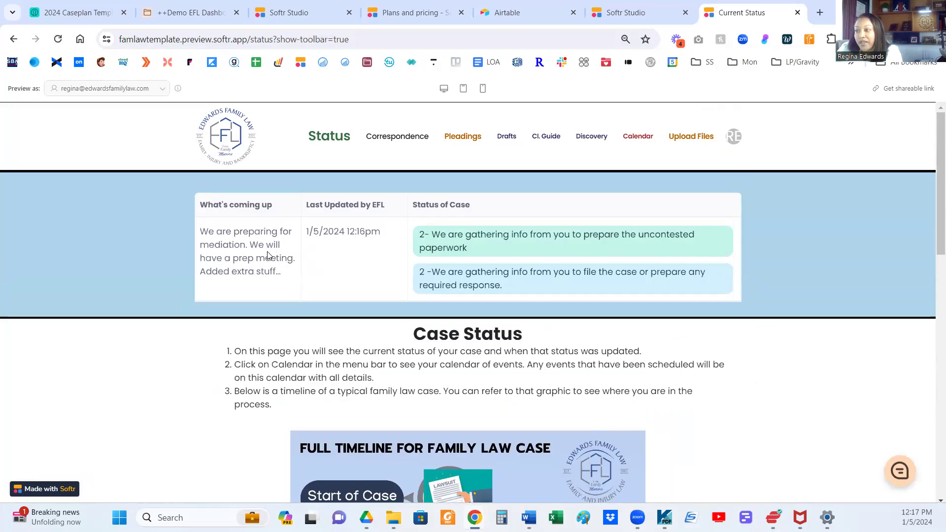
scroll(528, 252, down, 3)
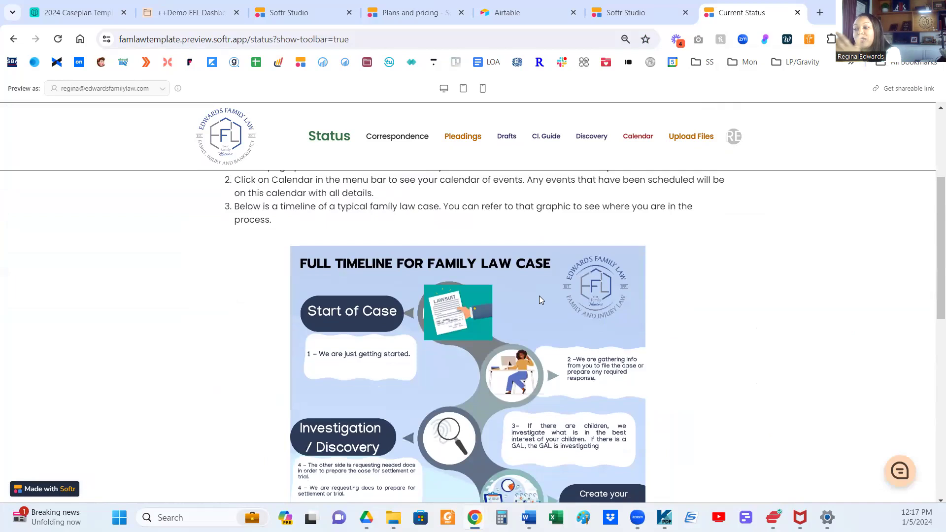
scroll(536, 295, down, 5)
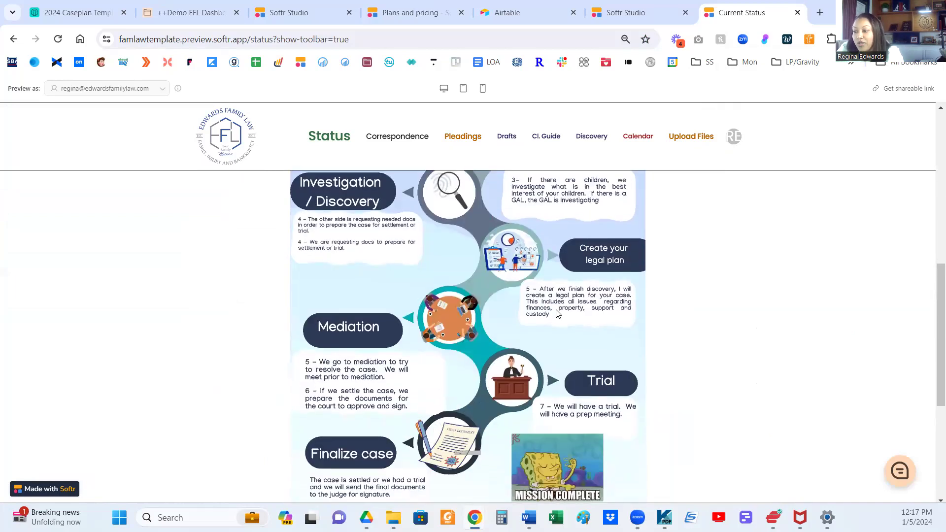
scroll(563, 315, down, 3)
scroll(564, 314, up, 2)
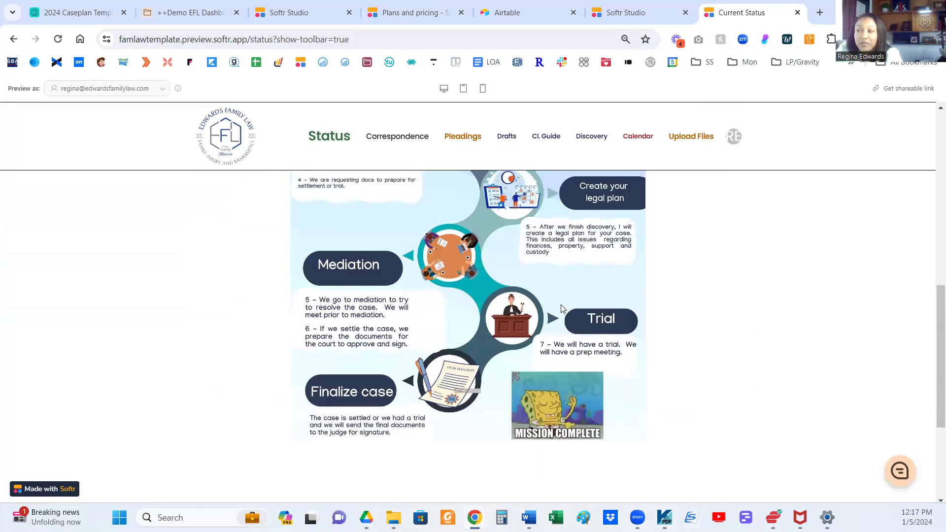
scroll(552, 303, up, 1)
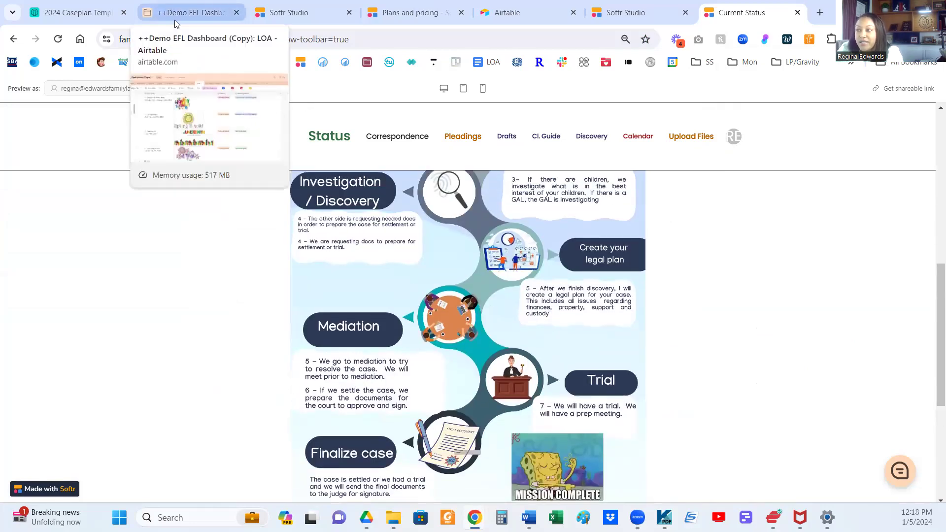
Switch to the 2024 Caseplan Template base in Airtable and check the empty first record's Name and Email cells in the Contact Info table.
click(78, 18)
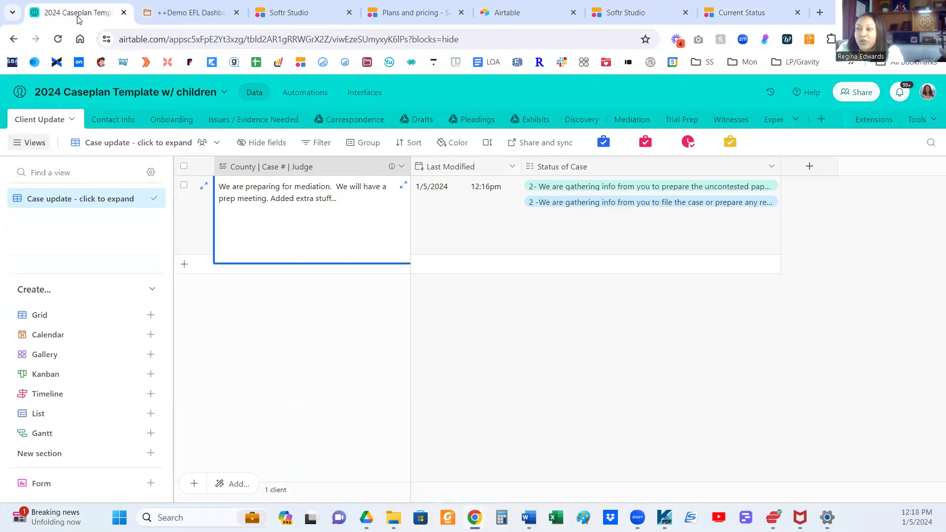
click(344, 345)
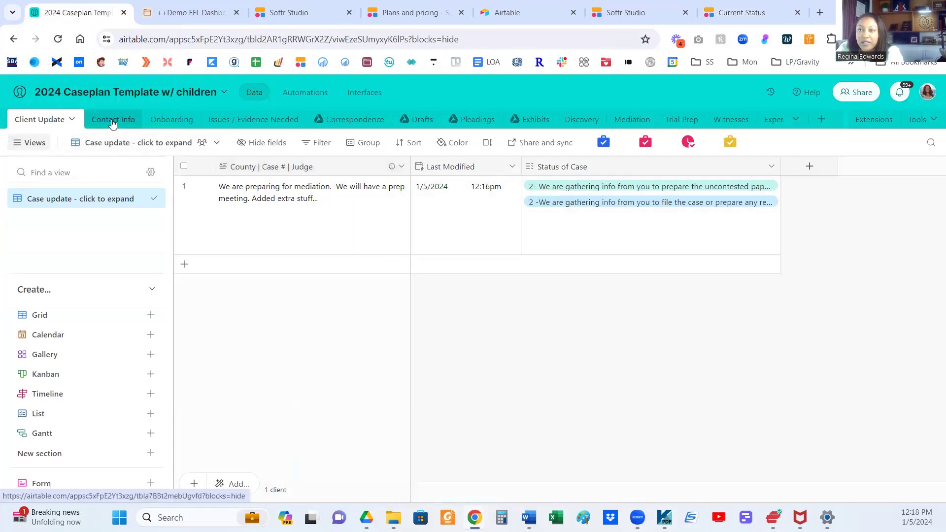
click(113, 122)
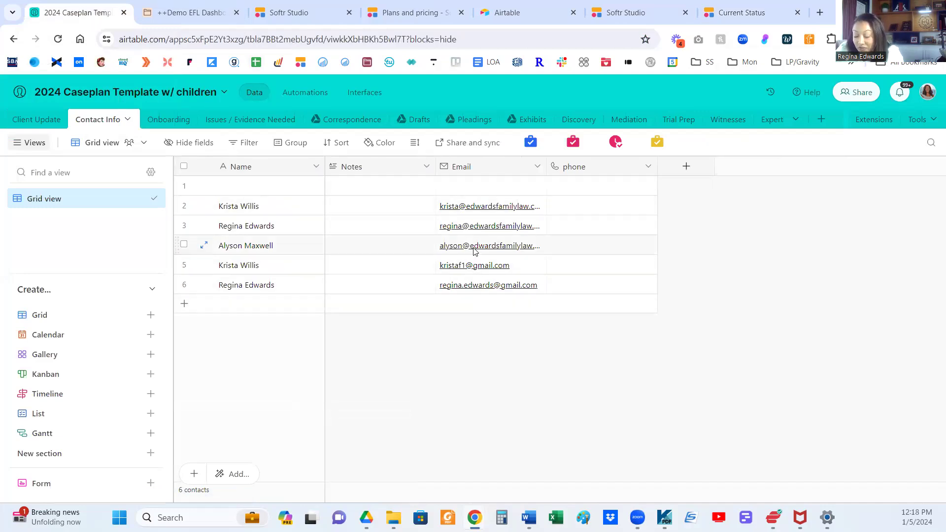
click(275, 191)
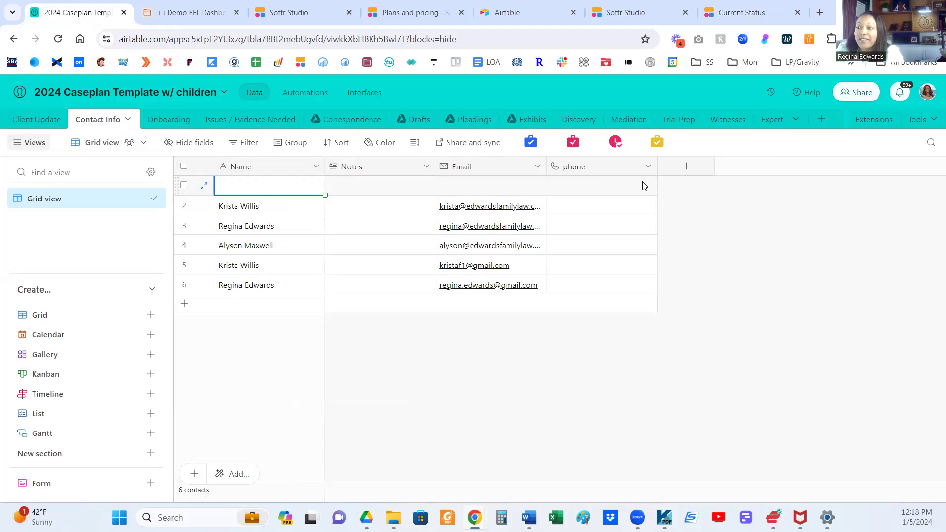
click(424, 245)
click(464, 193)
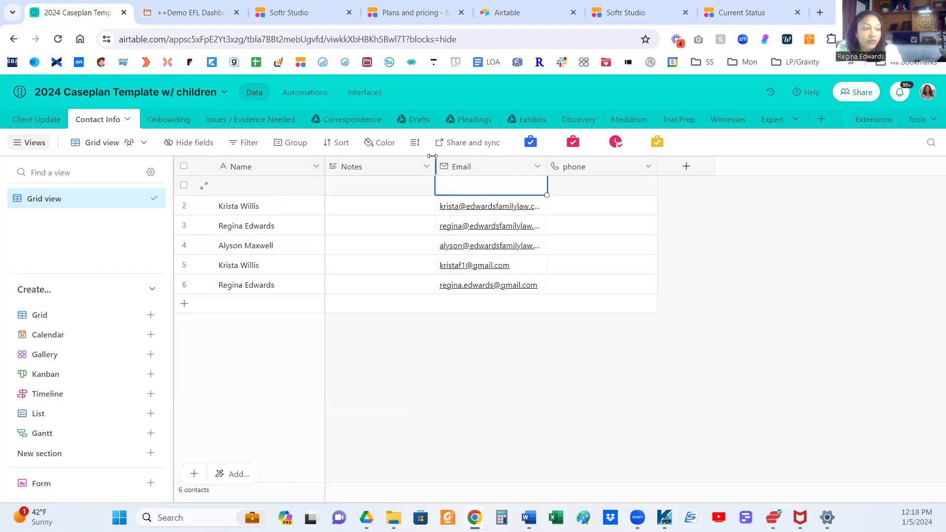
Open the Onboarding table, hide its views sidebar and review the onboarding checklist.
click(163, 119)
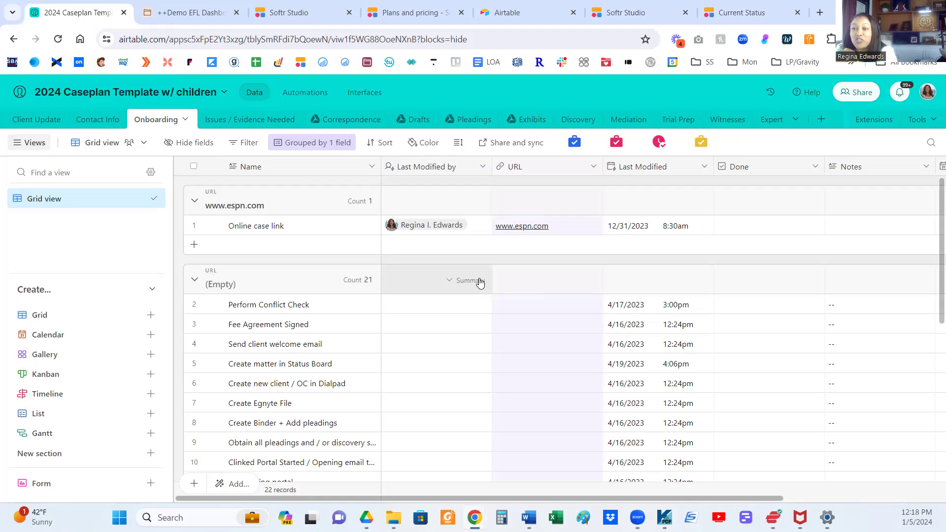
click(33, 143)
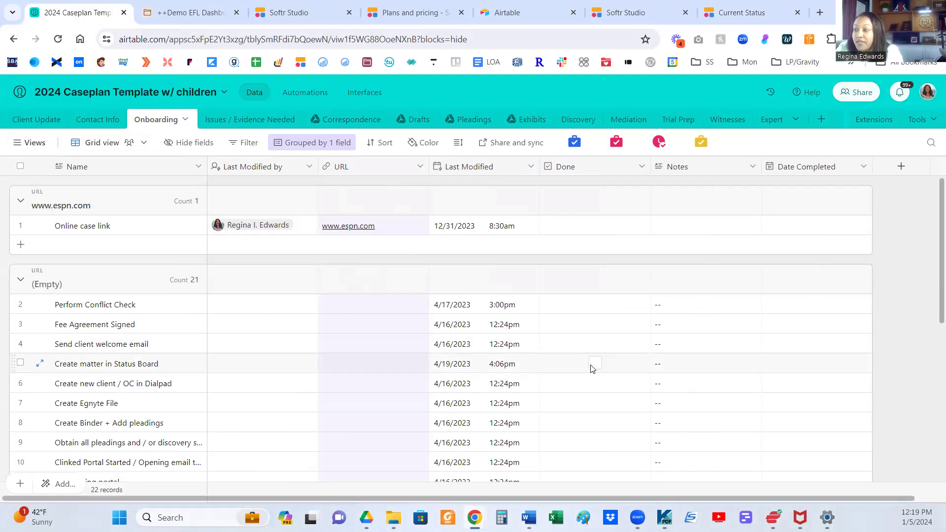
scroll(595, 372, down, 6)
scroll(595, 373, up, 7)
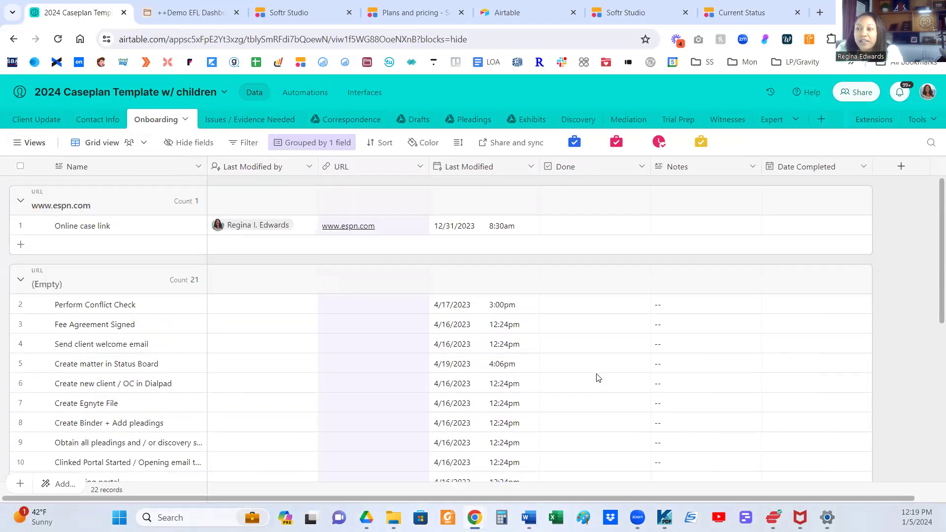
Open the Issues / Evidence Needed table and review its items grouped by issue, from Child Support to Retirement.
click(221, 123)
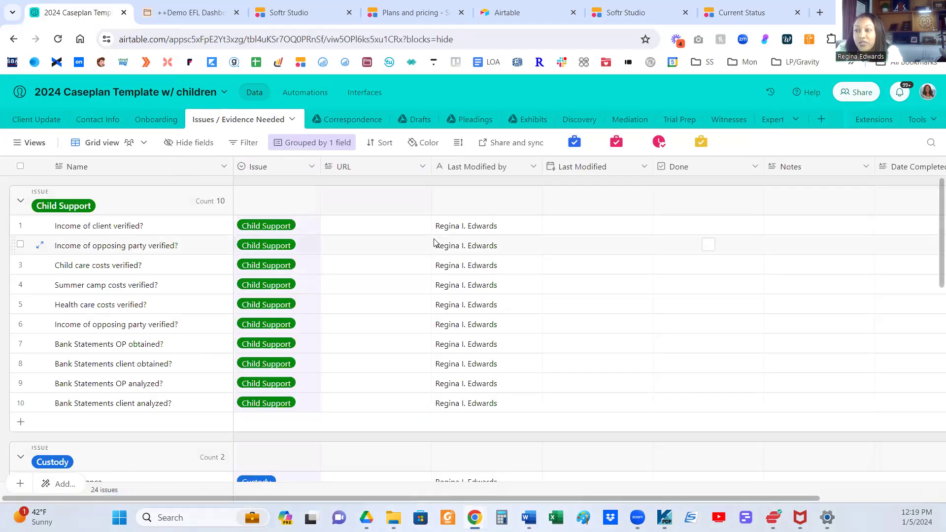
scroll(294, 371, down, 5)
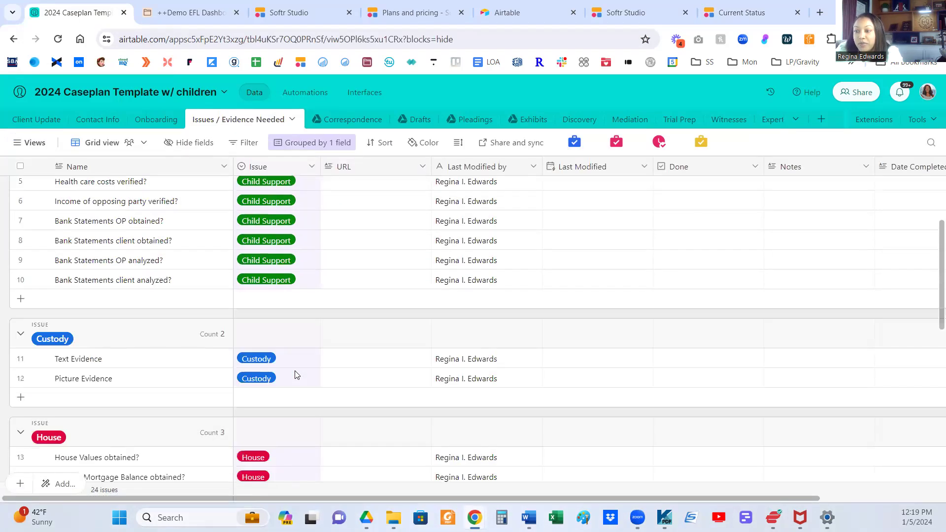
scroll(295, 374, down, 3)
scroll(297, 376, down, 3)
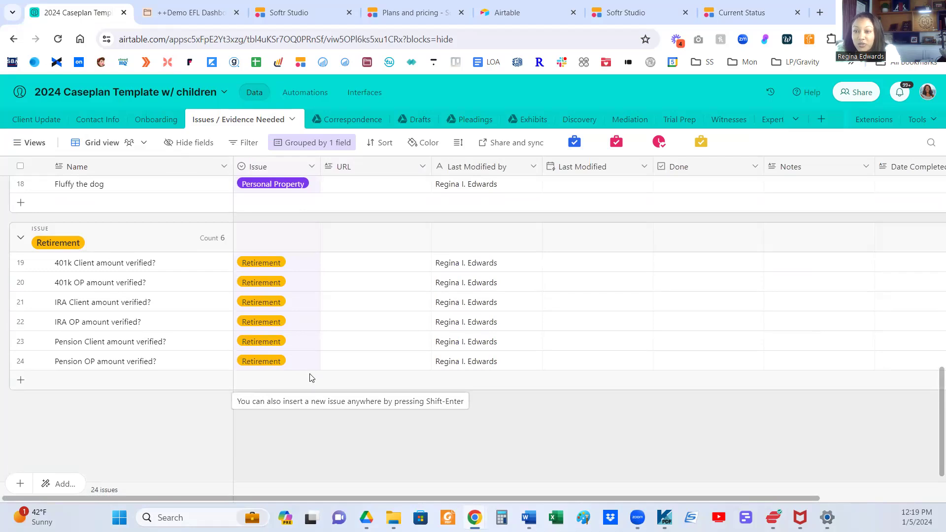
scroll(308, 377, up, 10)
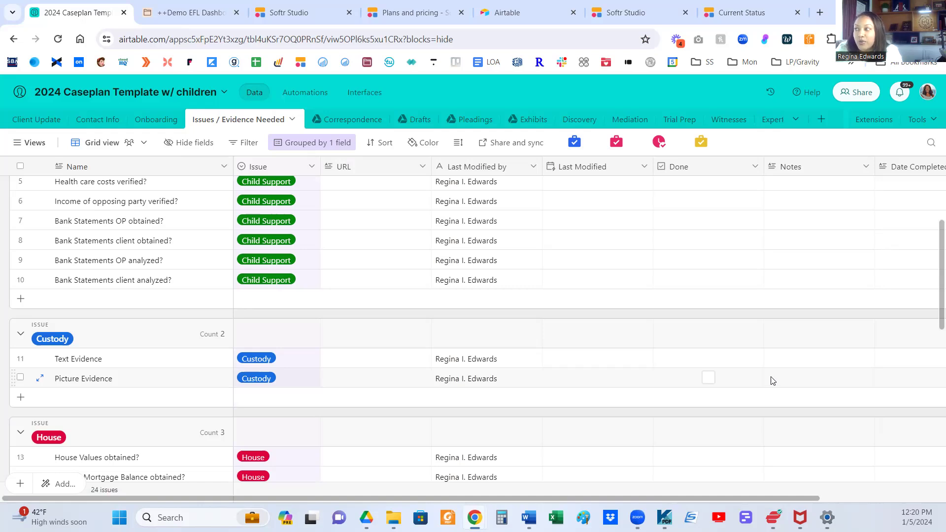
Open the Discovery table and review its outgoing and incoming discovery groups, including the Avail. to Client column.
click(579, 123)
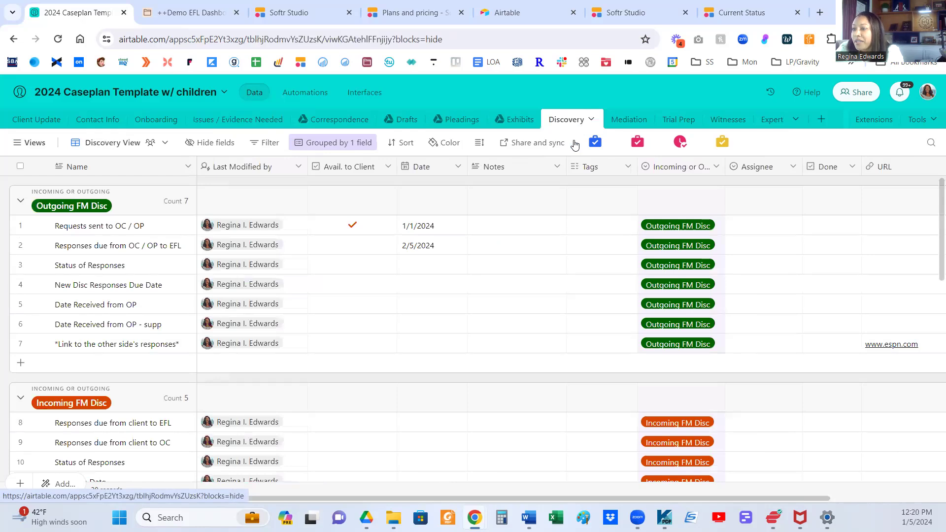
scroll(470, 323, down, 1)
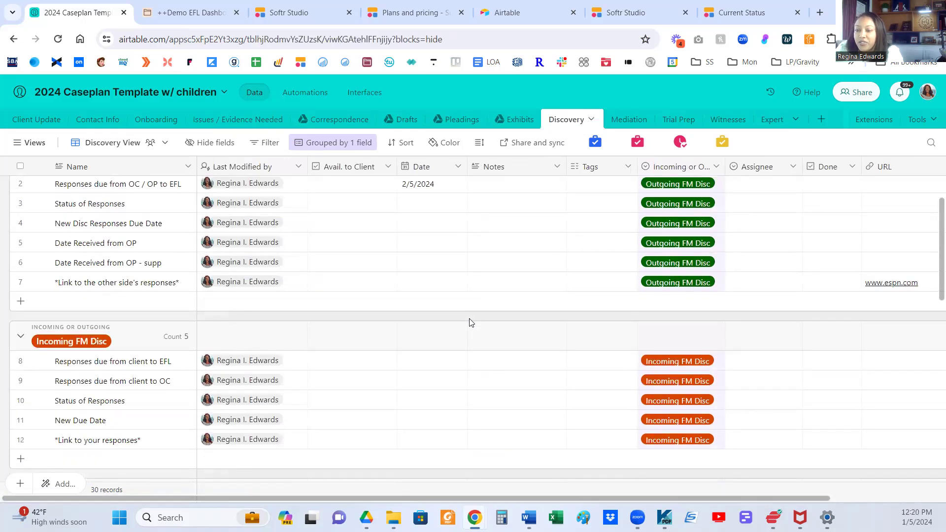
scroll(470, 322, up, 1)
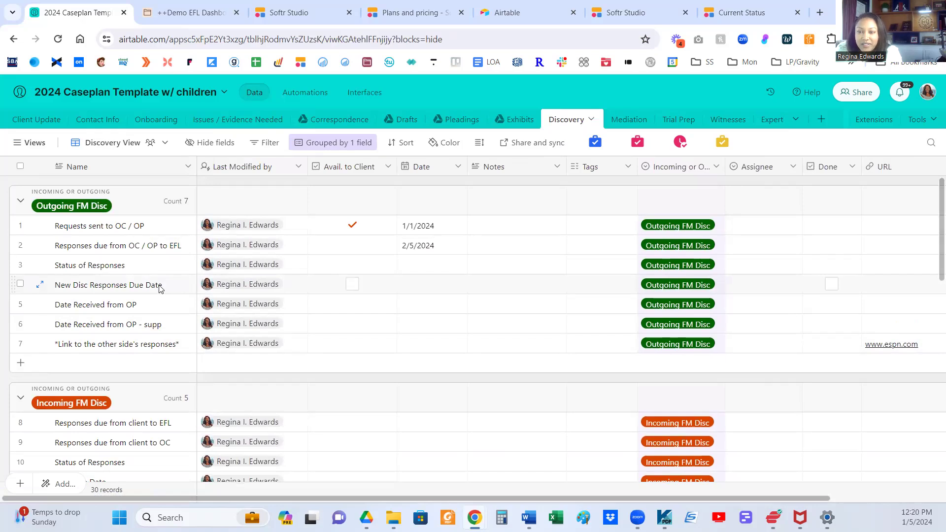
scroll(159, 289, down, 8)
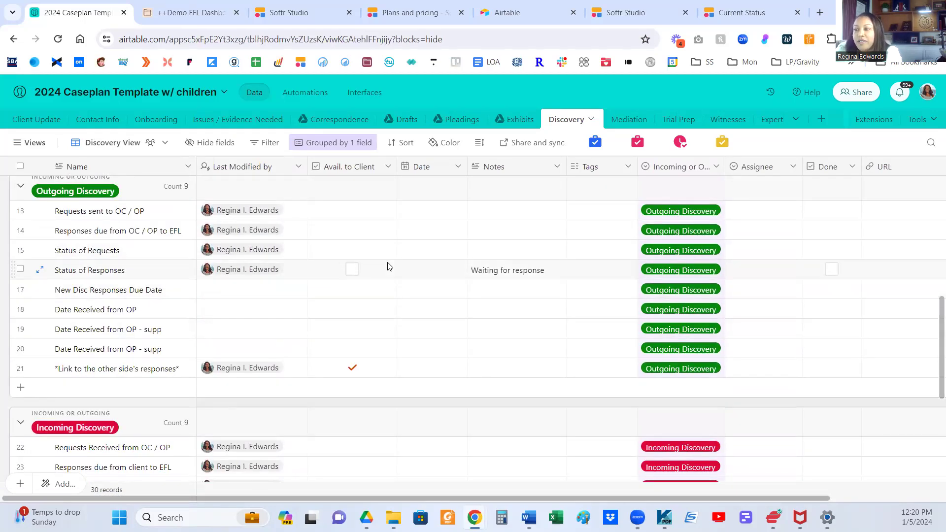
scroll(389, 266, up, 4)
scroll(389, 266, up, 4)
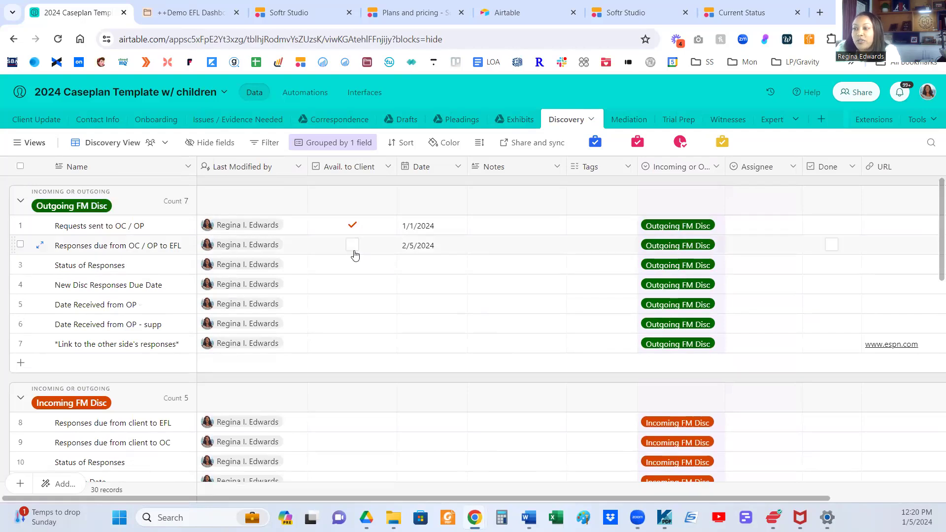
Switch to the Softr client portal preview and examine the Discovery page's table of incoming and outgoing items.
click(756, 15)
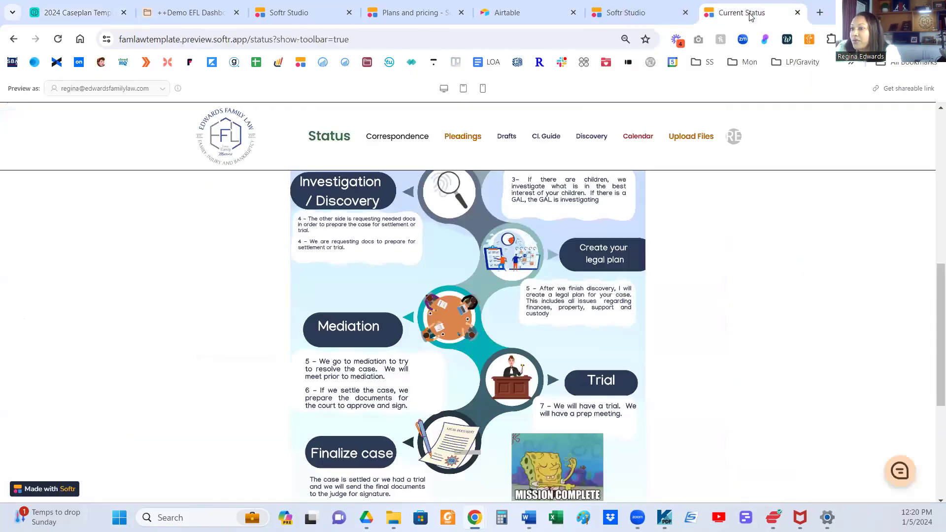
click(586, 138)
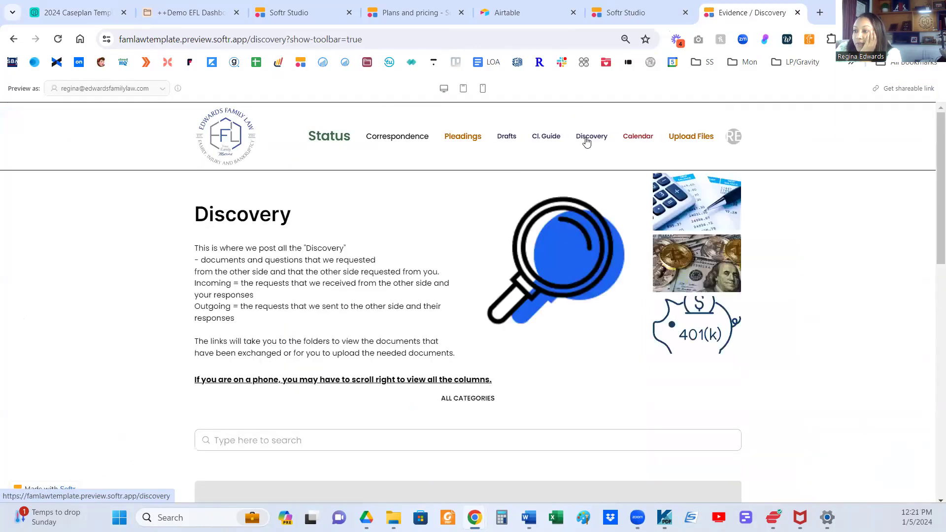
scroll(437, 372, down, 5)
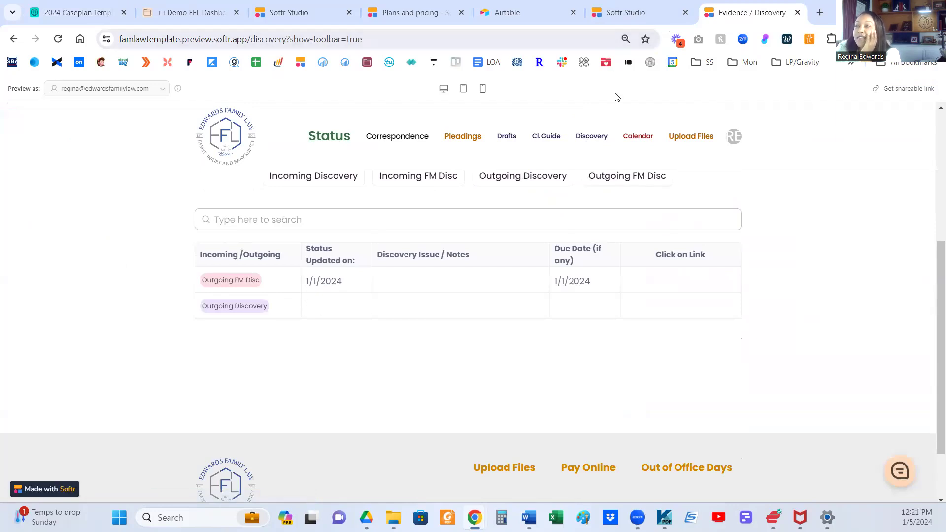
In the caseplan's Discovery table, mark Responses due from OC / OP to EFL, Status of Responses, Date Received from OP and *Link to the other side's responses* available to client.
click(193, 15)
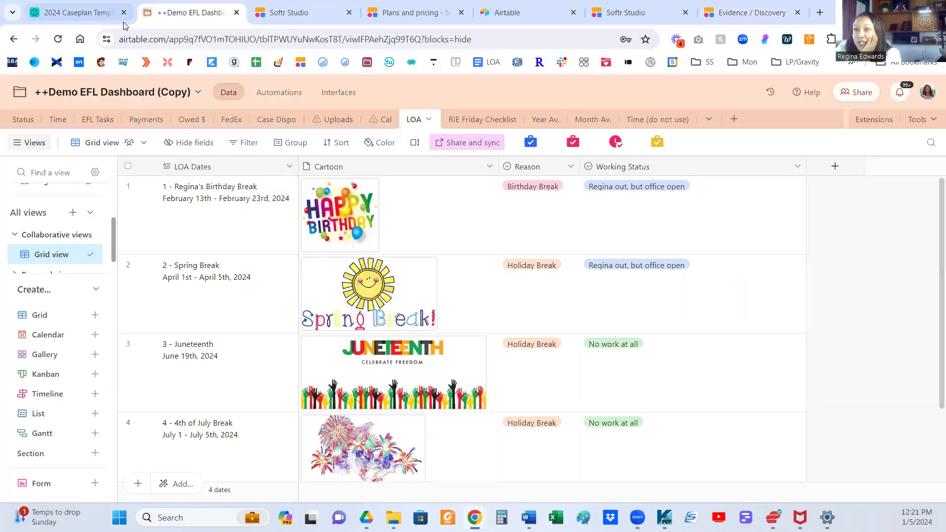
click(54, 20)
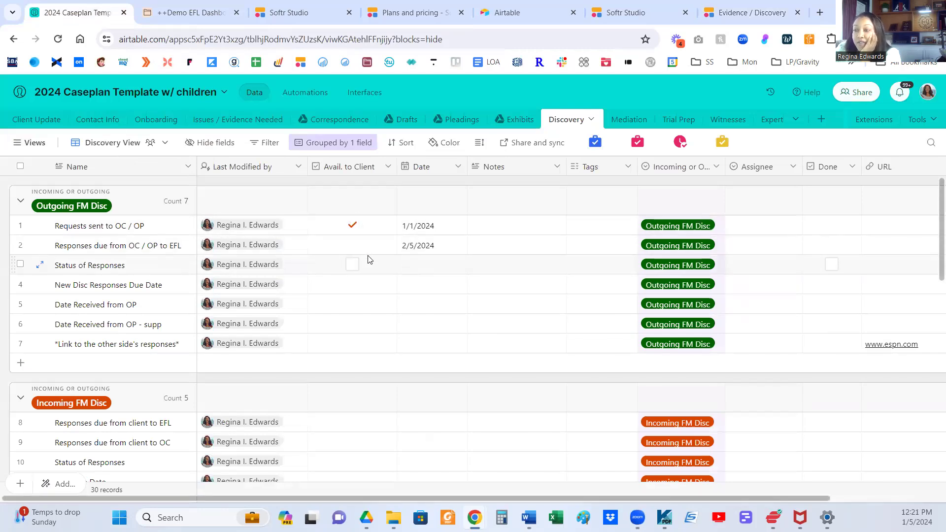
click(353, 245)
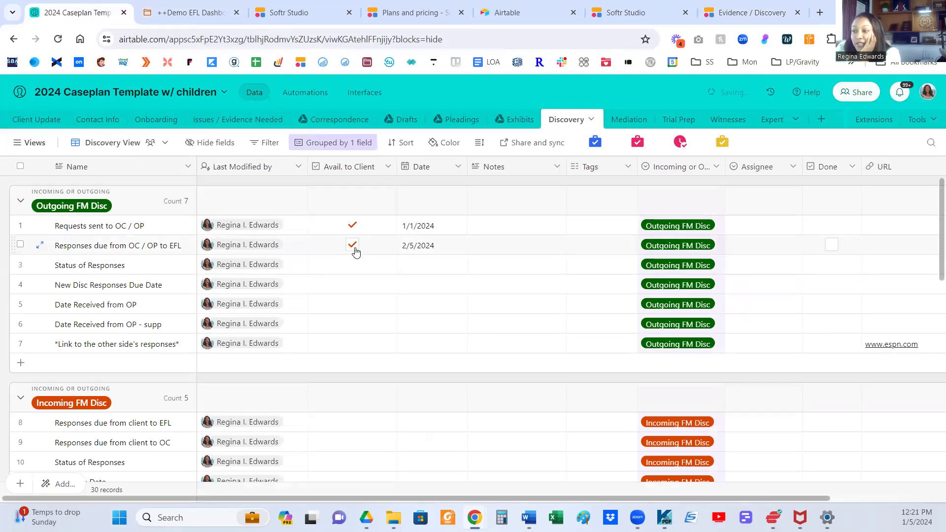
click(353, 265)
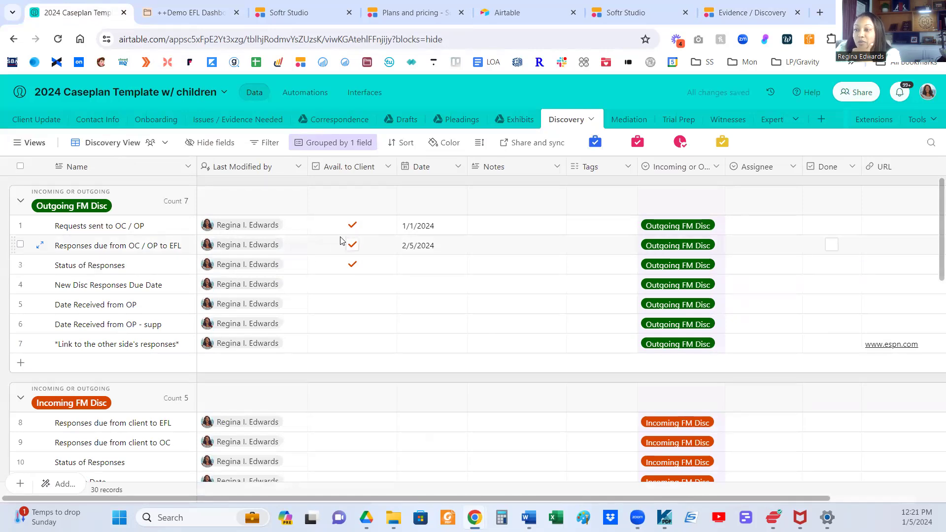
click(356, 304)
click(351, 345)
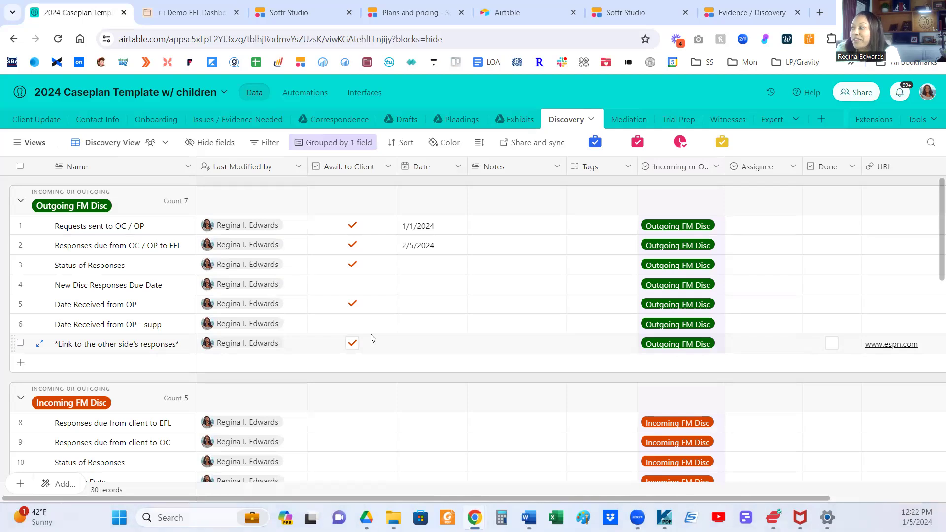
Switch to the Softr client portal preview, reload the Discovery page and review its table of discovery items.
click(728, 11)
click(424, 32)
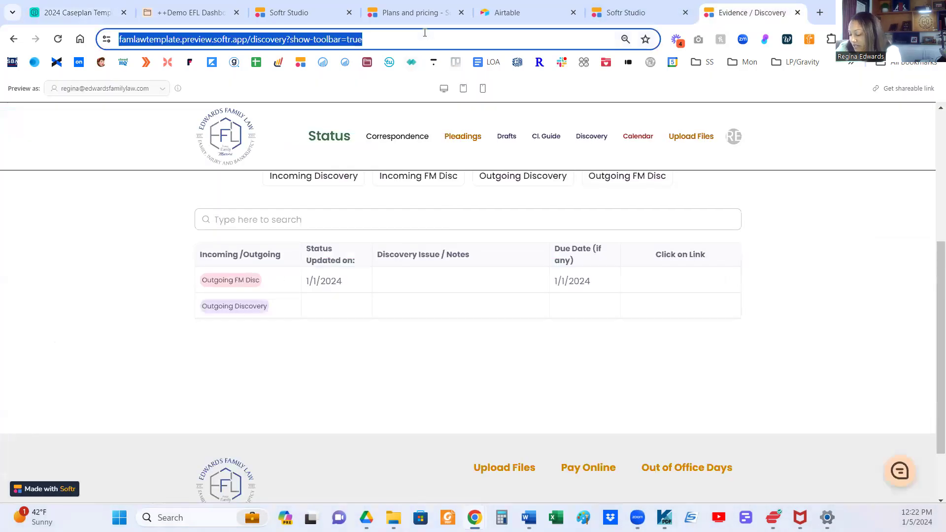
key(Return)
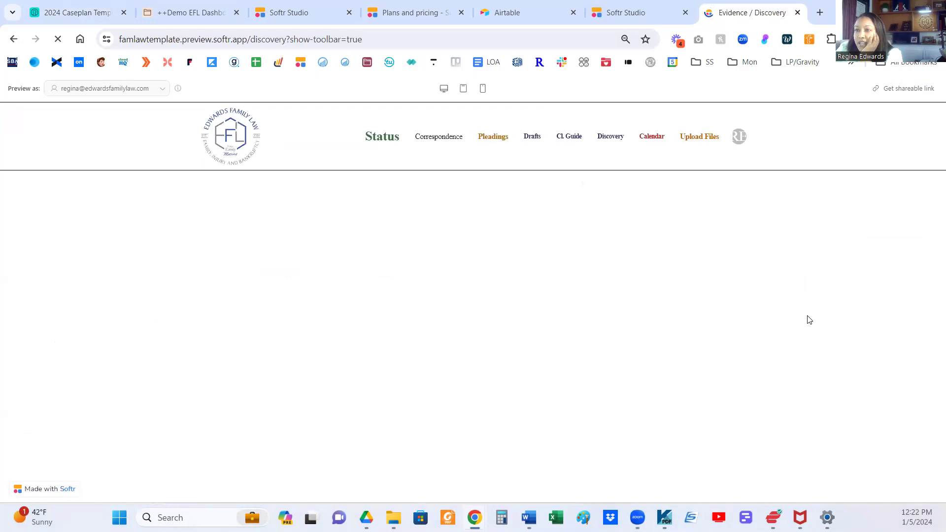
scroll(626, 327, down, 4)
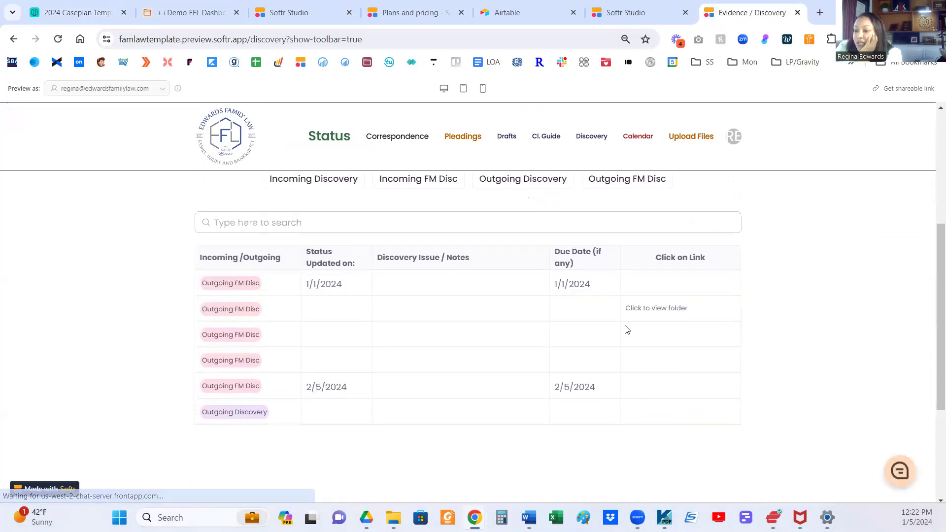
scroll(325, 241, up, 1)
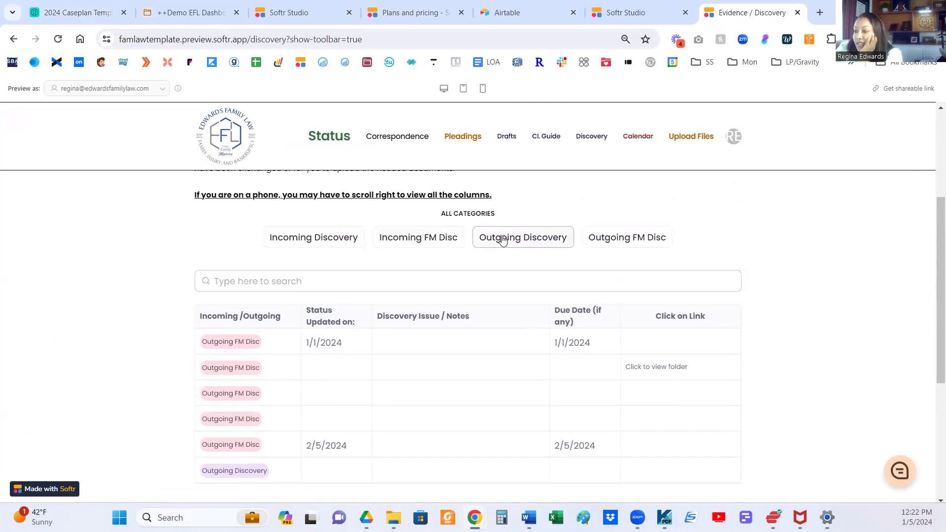
Filter the portal's discovery items by each incoming and outgoing category, ending on Outgoing FM Disc, and examine its dates and link column.
click(599, 240)
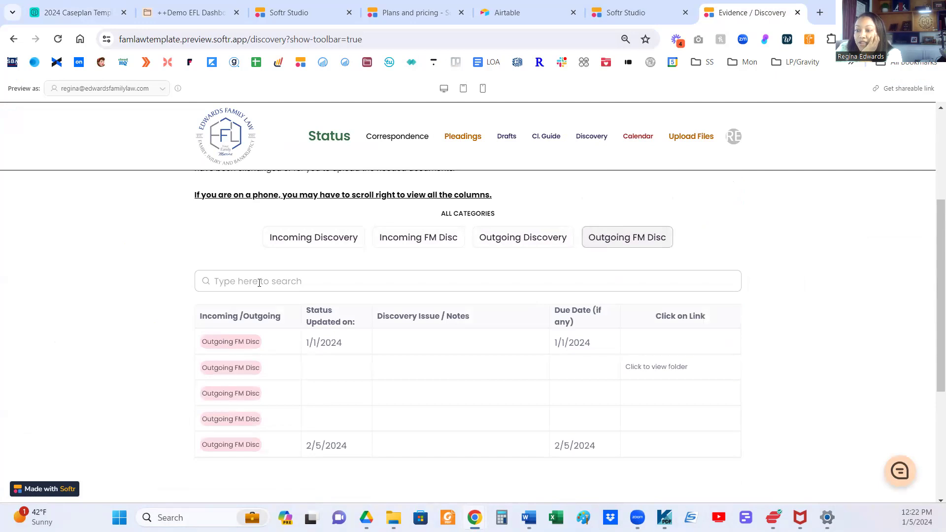
click(515, 240)
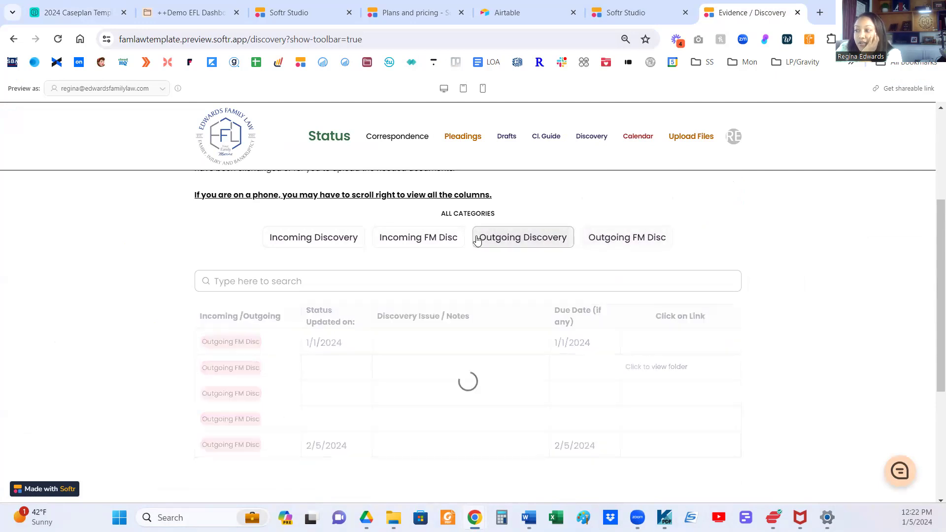
click(434, 240)
click(337, 243)
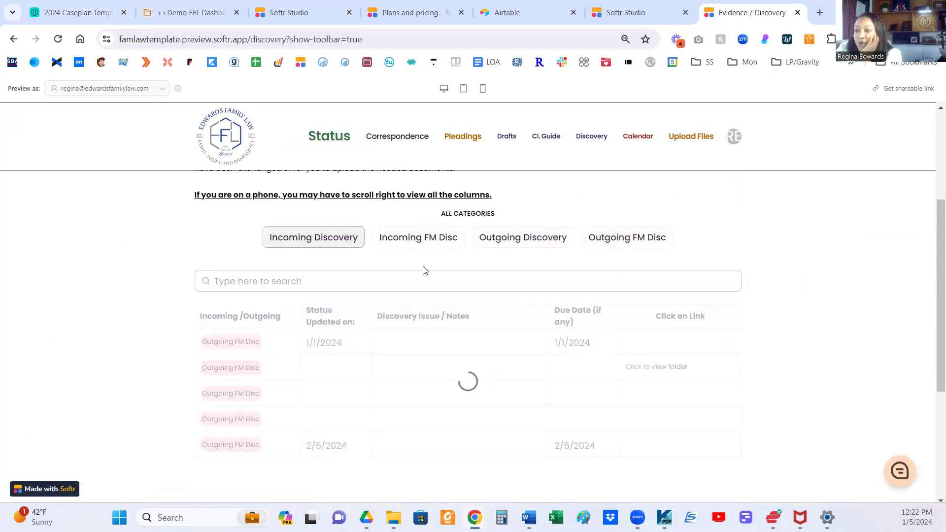
scroll(422, 268, up, 1)
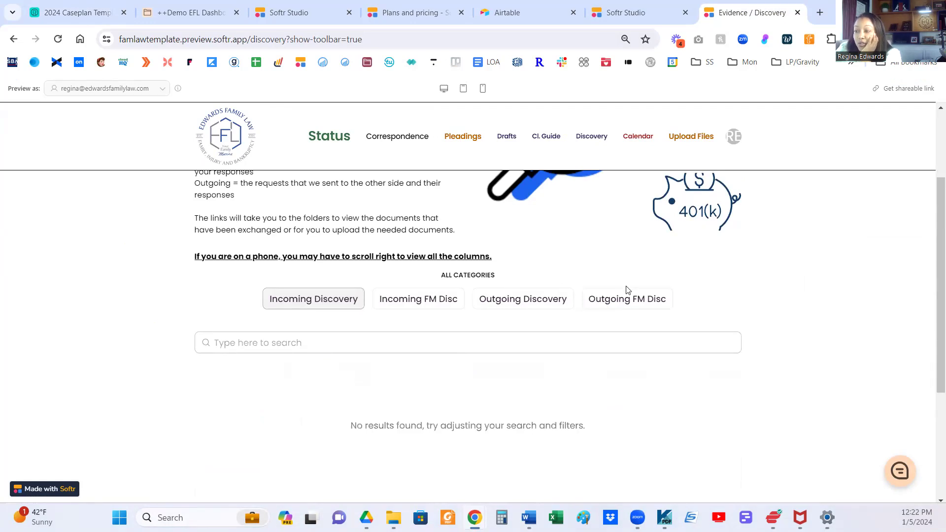
click(432, 307)
click(494, 302)
click(626, 299)
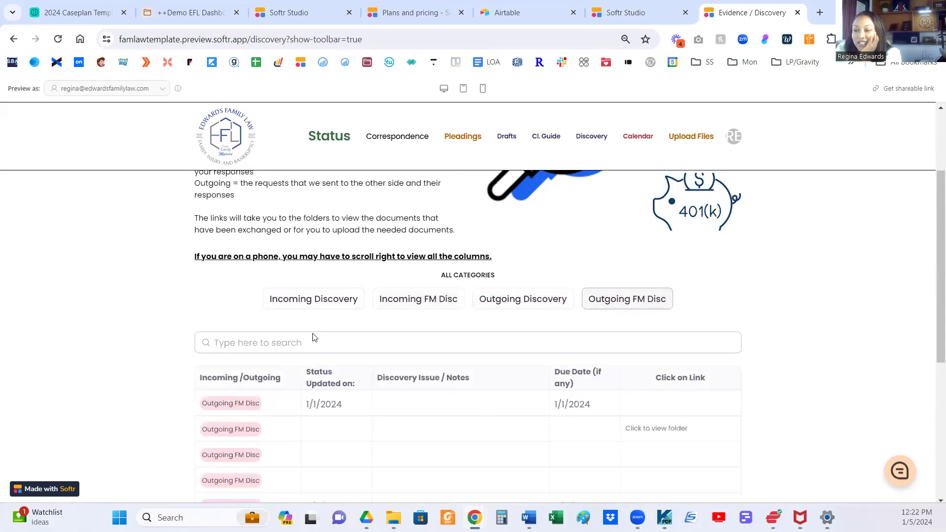
scroll(315, 335, down, 1)
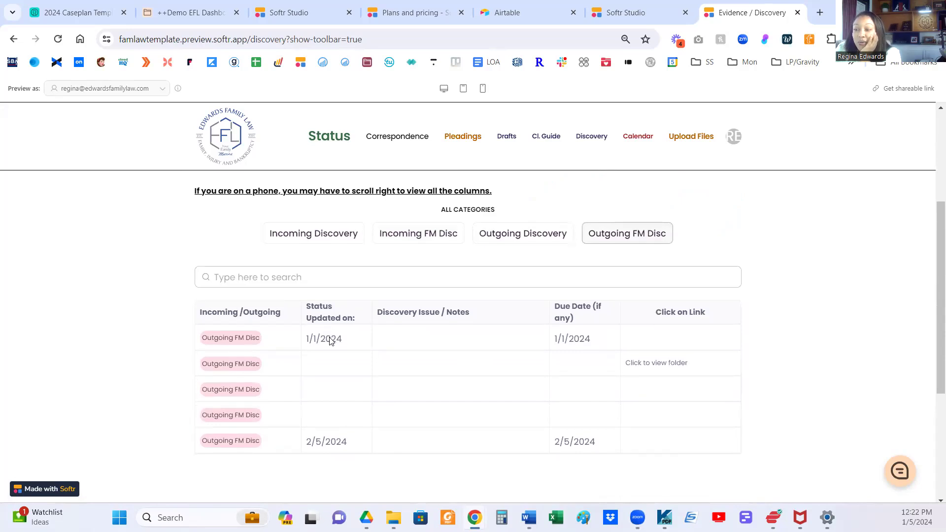
scroll(330, 341, down, 1)
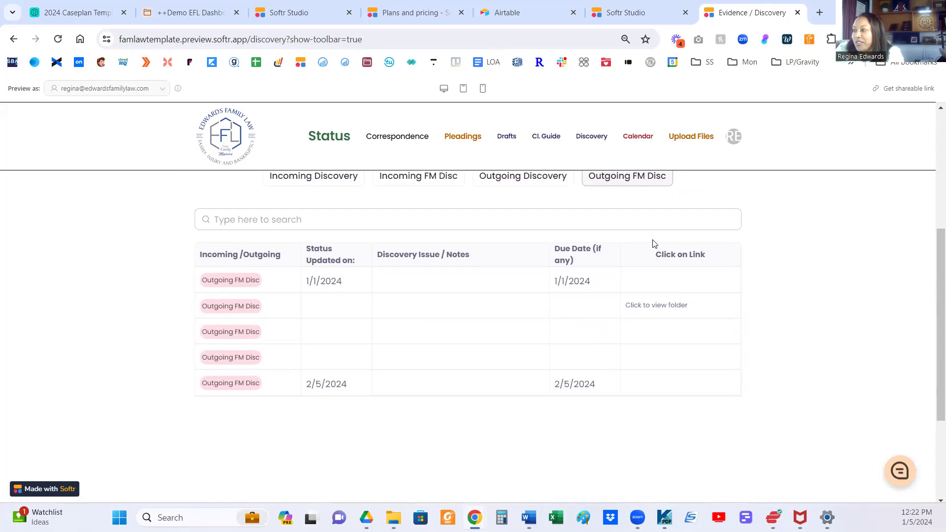
scroll(654, 246, up, 1)
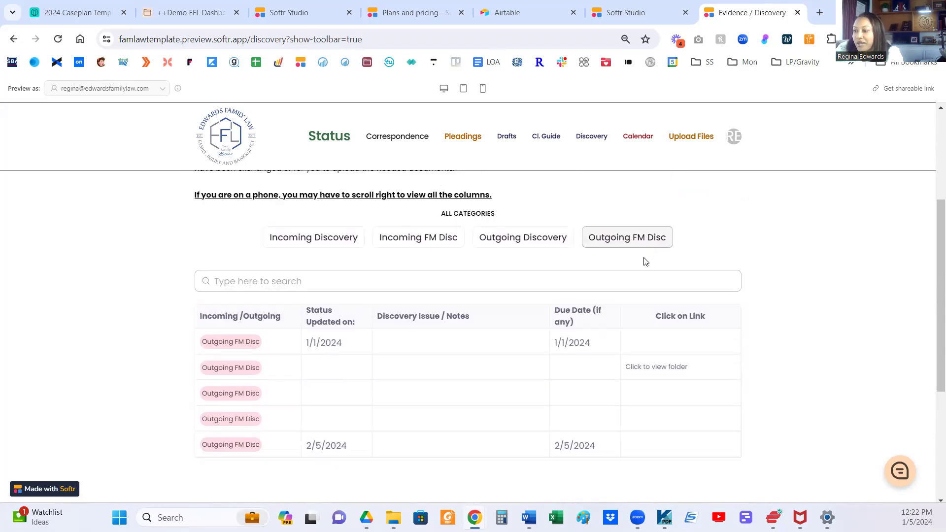
Return to the 2024 Caseplan Template w/ children base and view its base options, including Duplicate base, without choosing any.
click(181, 15)
click(104, 21)
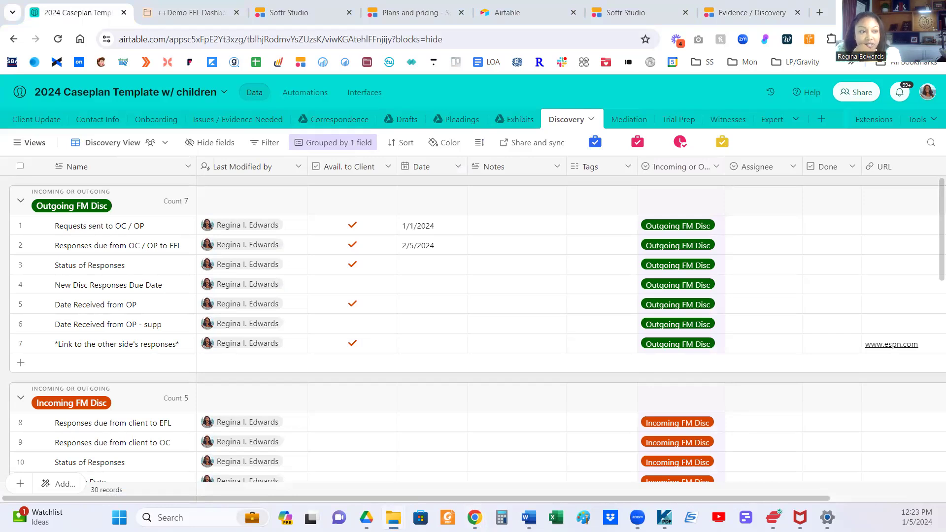
click(224, 93)
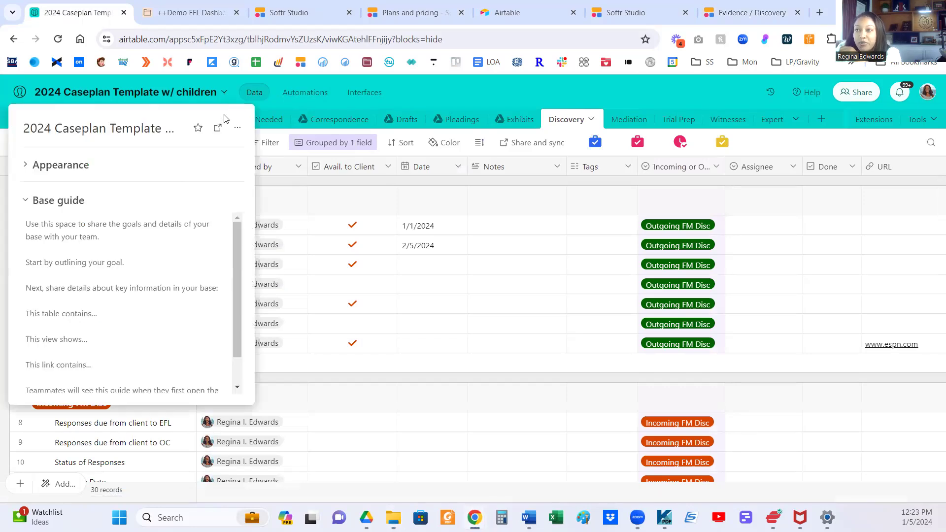
click(236, 129)
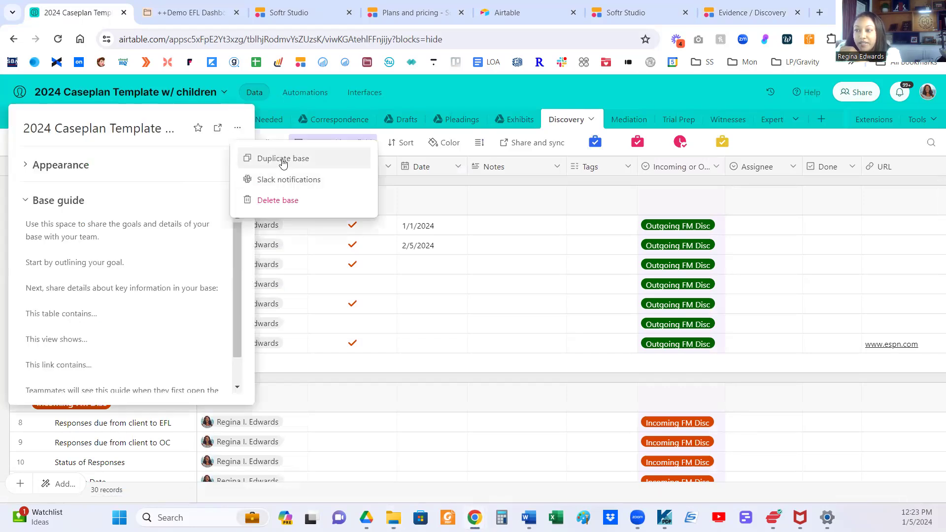
click(404, 87)
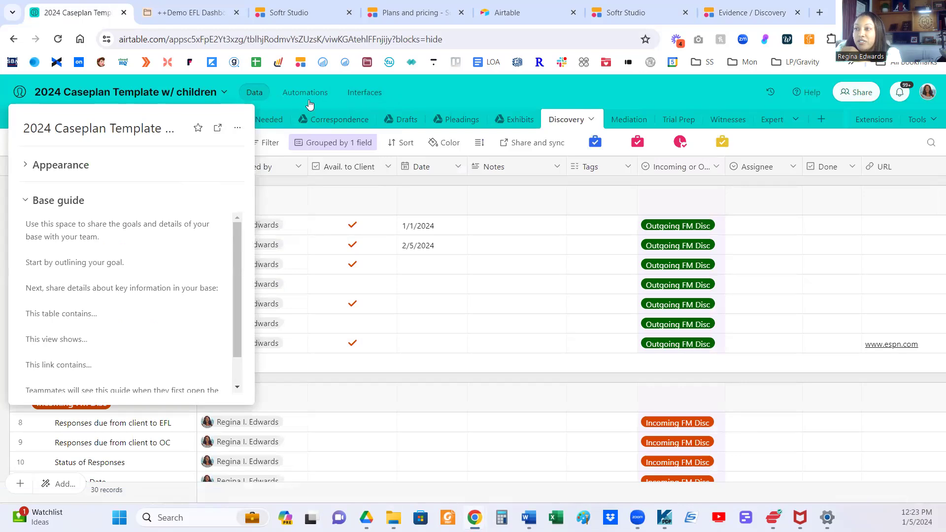
click(401, 92)
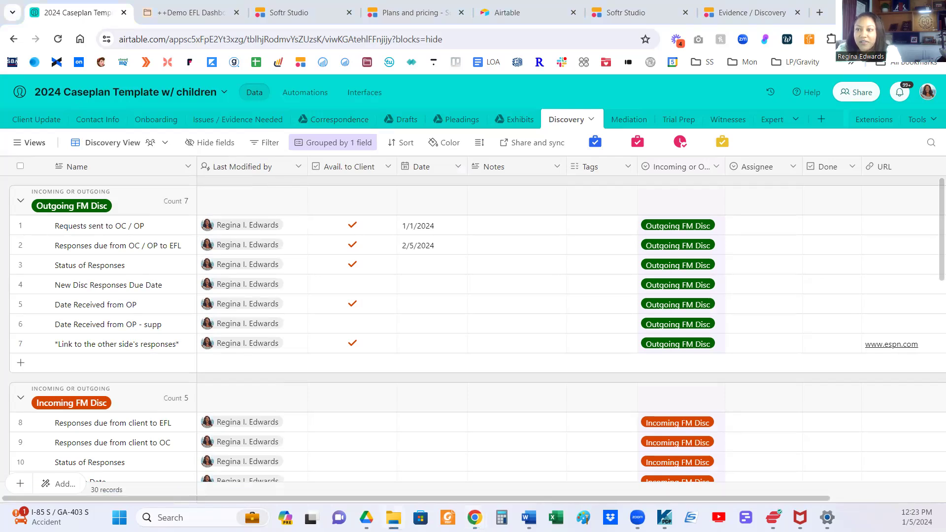
Open the Correspondence table, then switch to File Explorer and open Correspondence > Corr for client view alongside it.
click(323, 121)
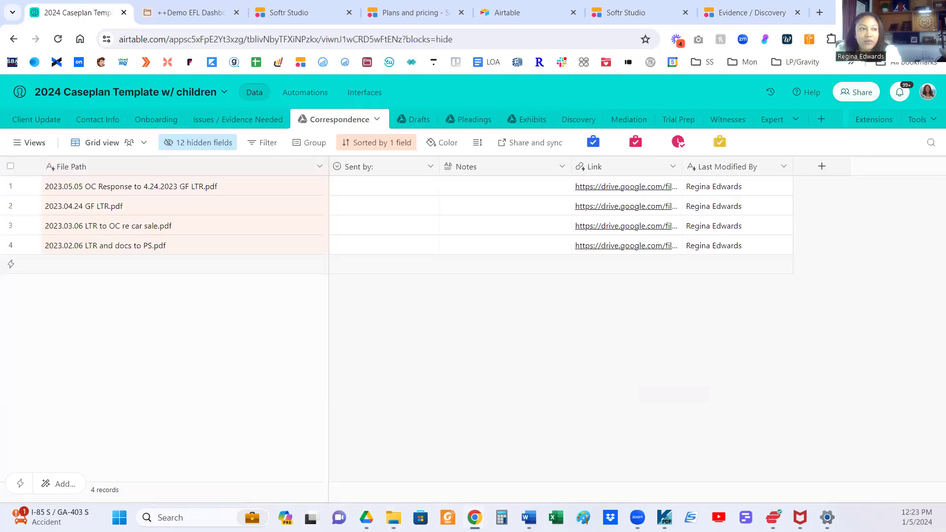
key(alt+Tab)
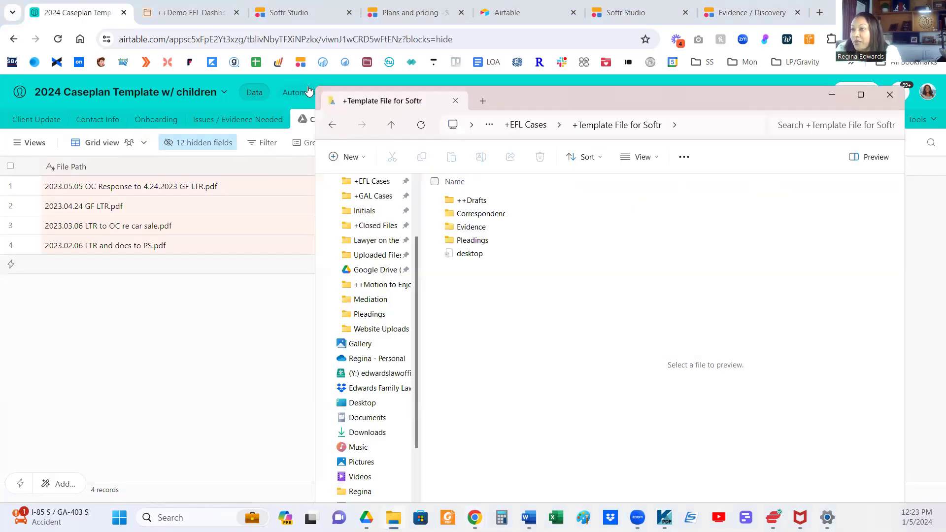
drag(313, 92, 445, 94)
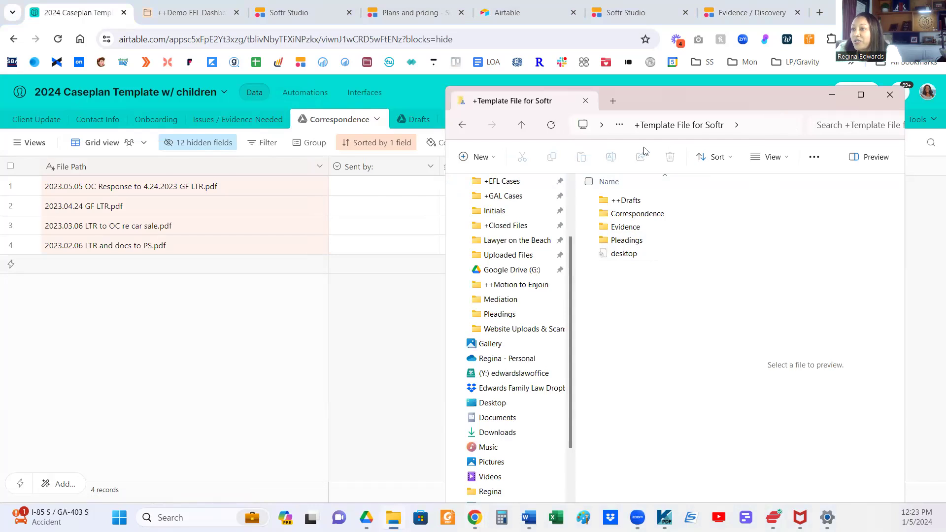
double_click(644, 213)
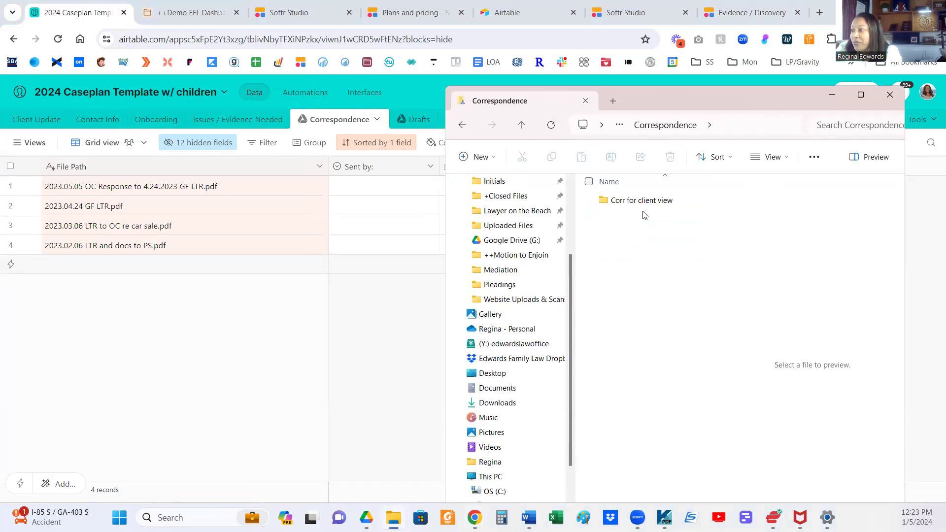
double_click(645, 205)
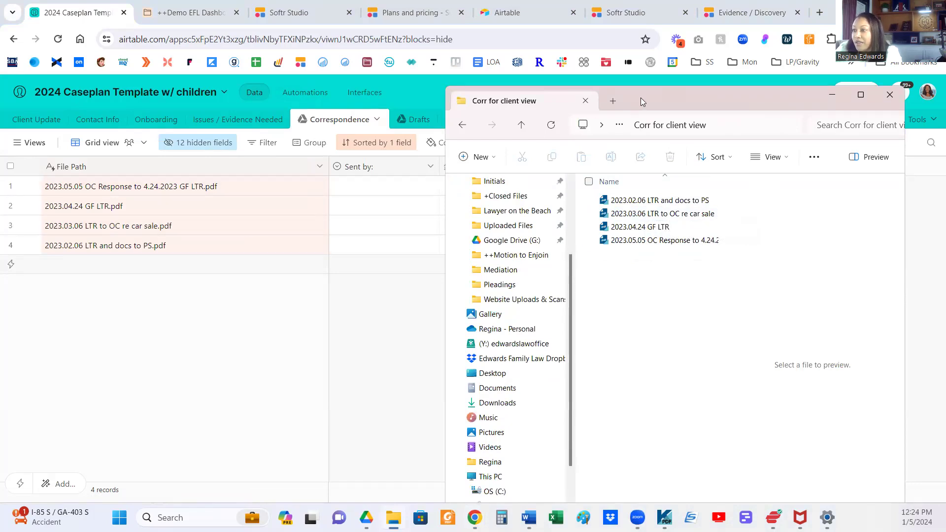
drag(640, 98, 785, 82)
Create a Microsoft Word document named "blah blah" in the Corr for client view folder.
right_click(777, 257)
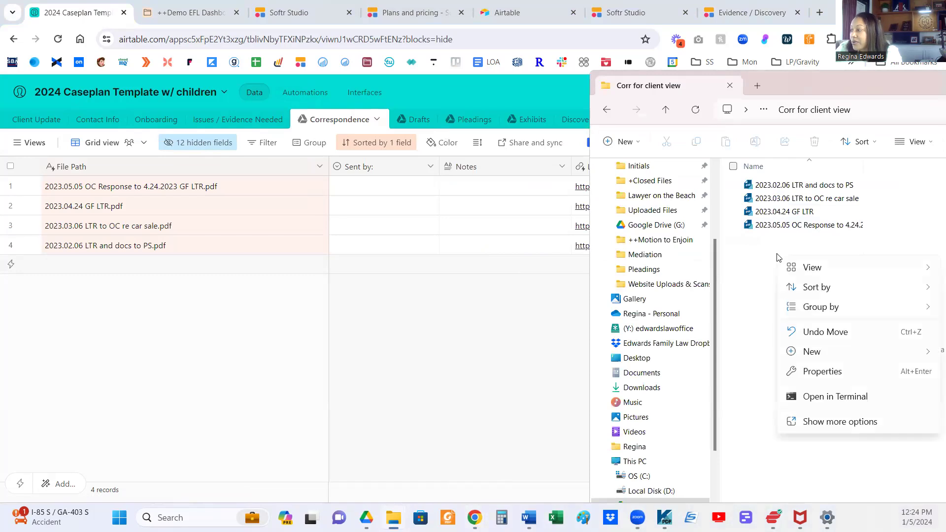
mouse_move(846, 351)
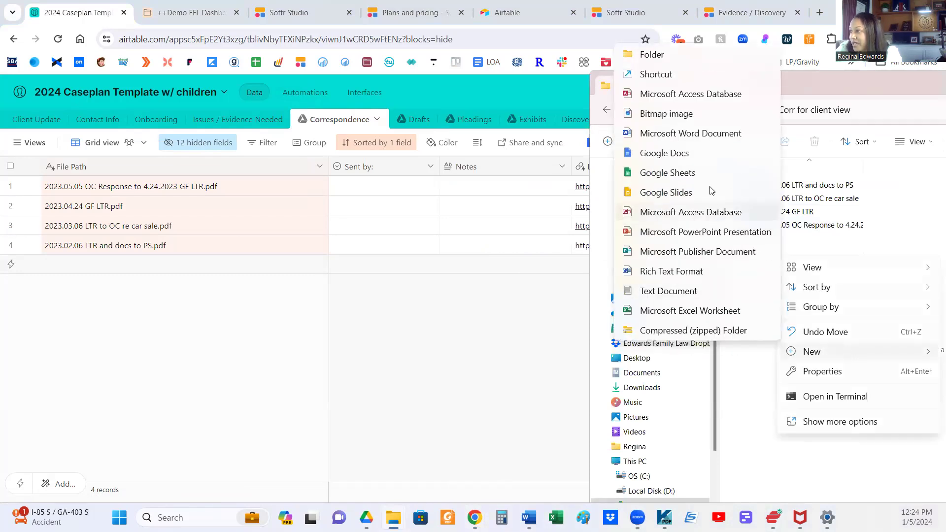
click(692, 134)
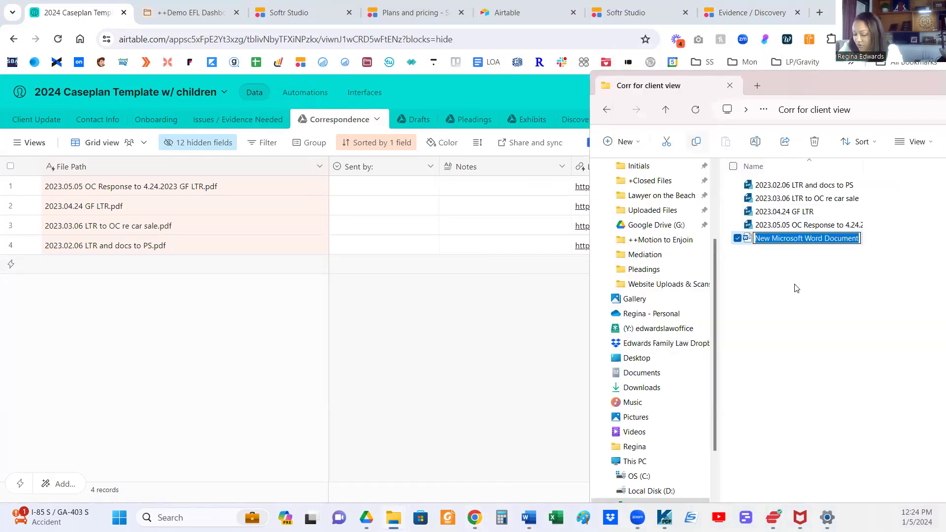
text(blah blah)
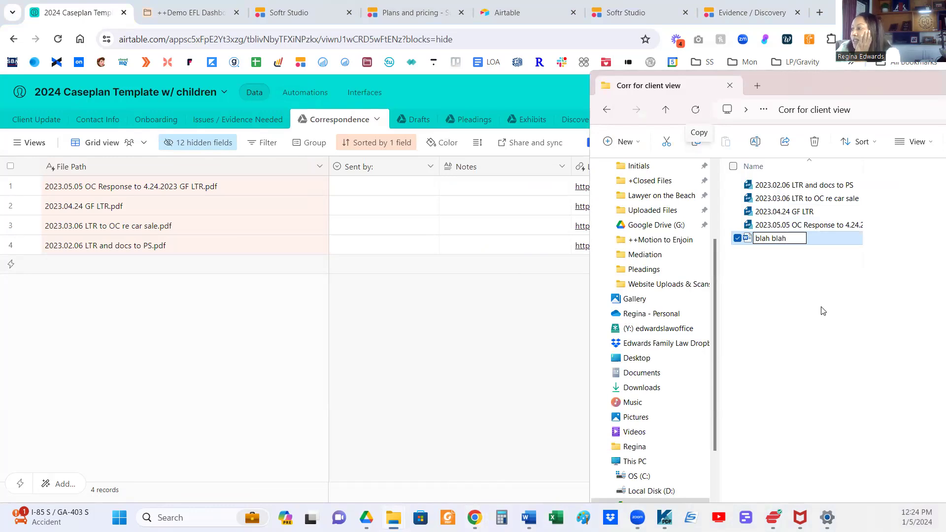
click(818, 311)
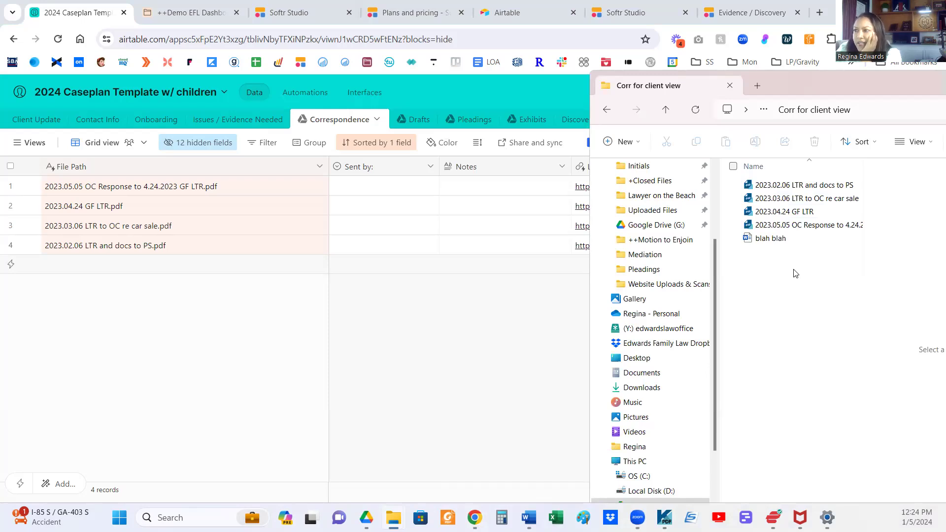
Switch back to Airtable, sync the Correspondence table with its source folder and select the blah blah.docx record.
click(377, 120)
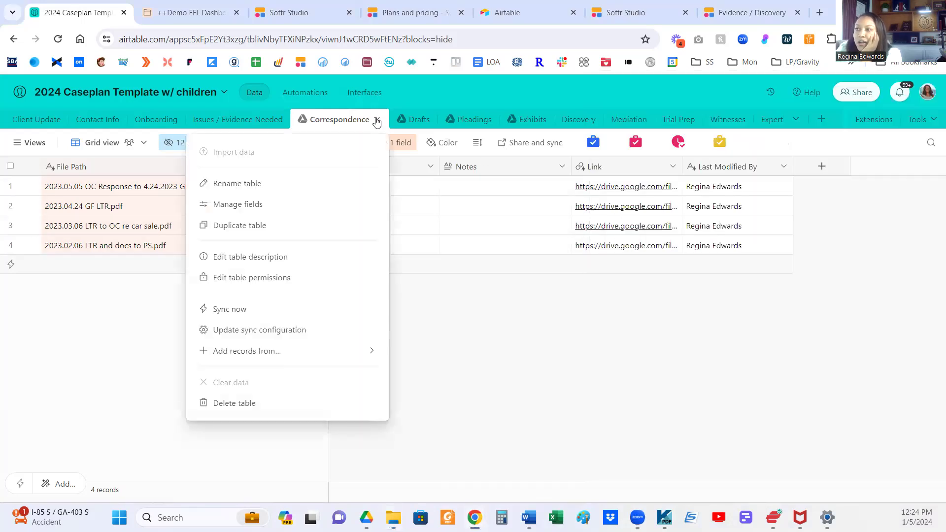
click(246, 310)
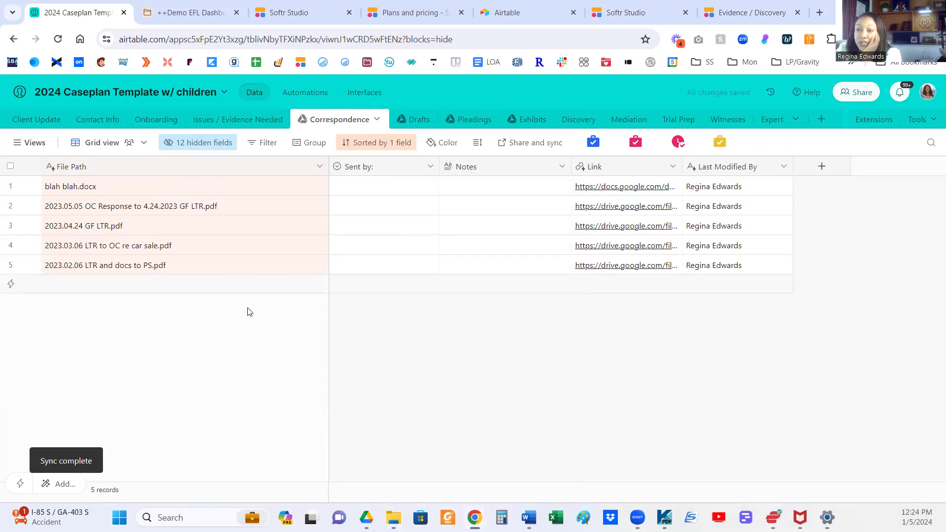
click(88, 190)
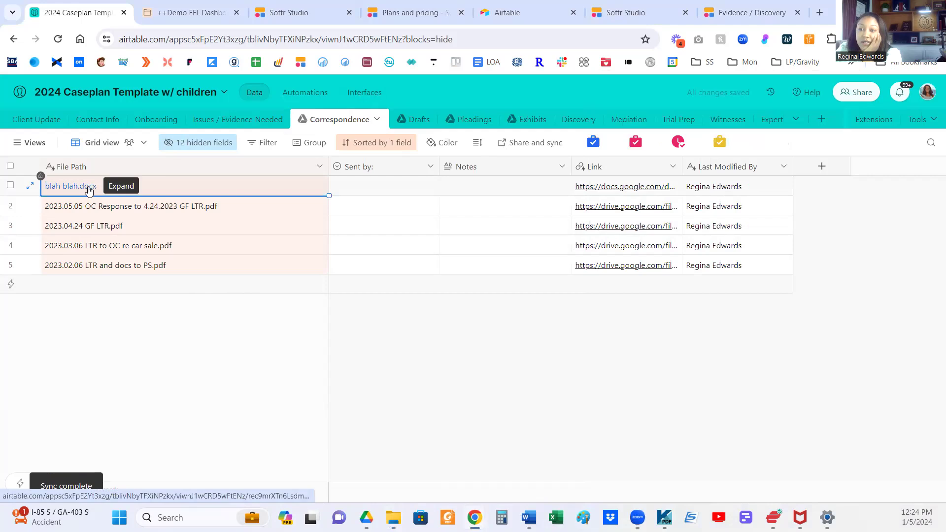
Switch to File Explorer and delete the blah blah document from the Corr for client view folder.
key(alt+Tab)
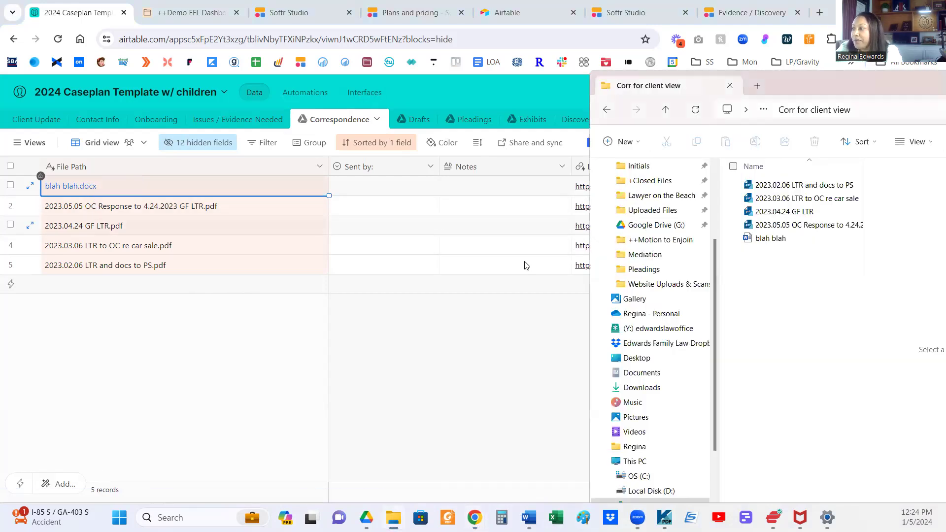
click(767, 239)
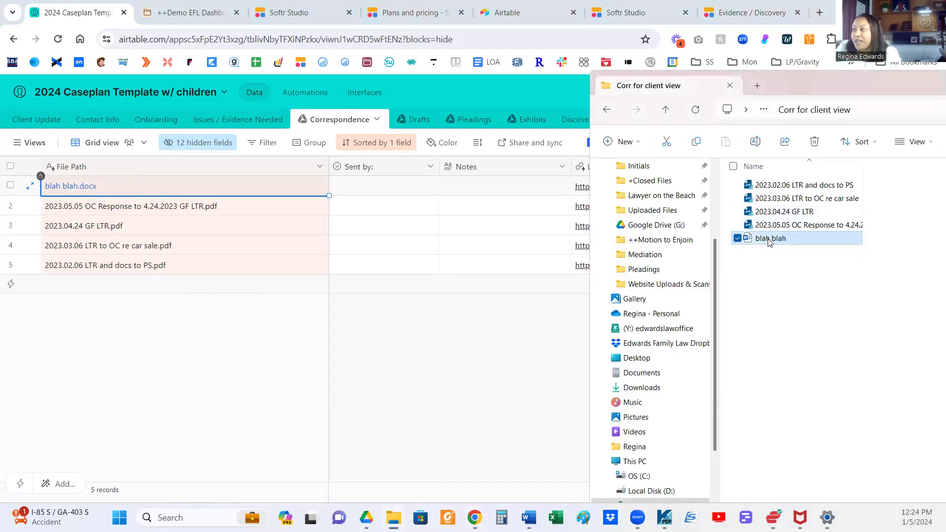
key(Delete)
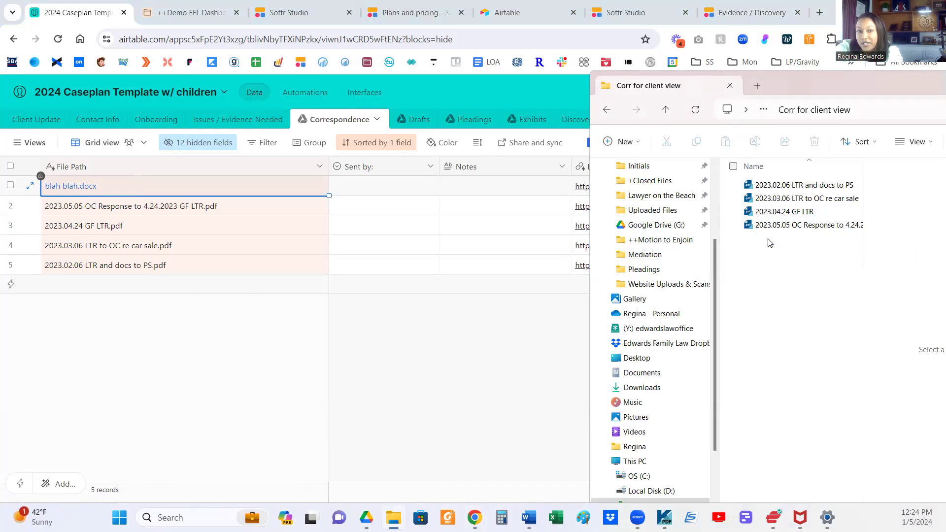
Create a new Microsoft Word document named "blah blah" in the Corr for client view folder.
right_click(795, 264)
mouse_move(718, 362)
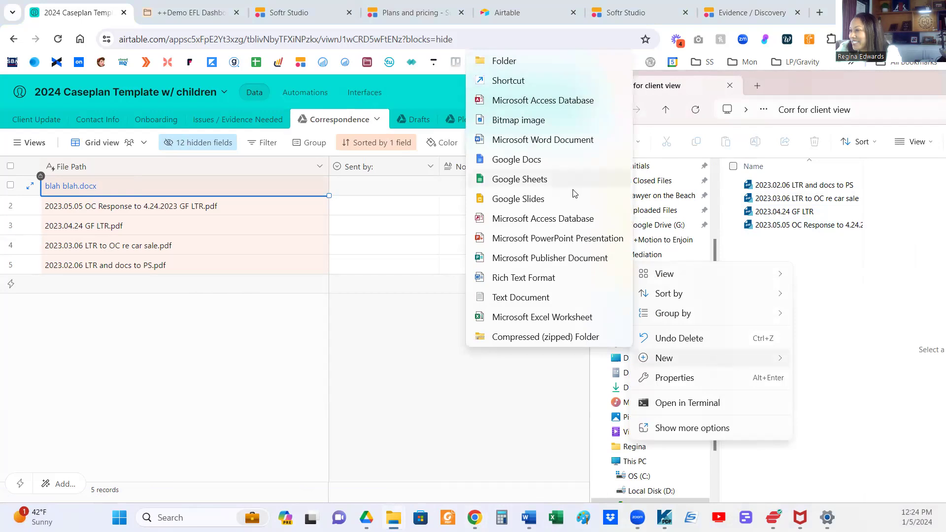
click(559, 140)
text(blah )
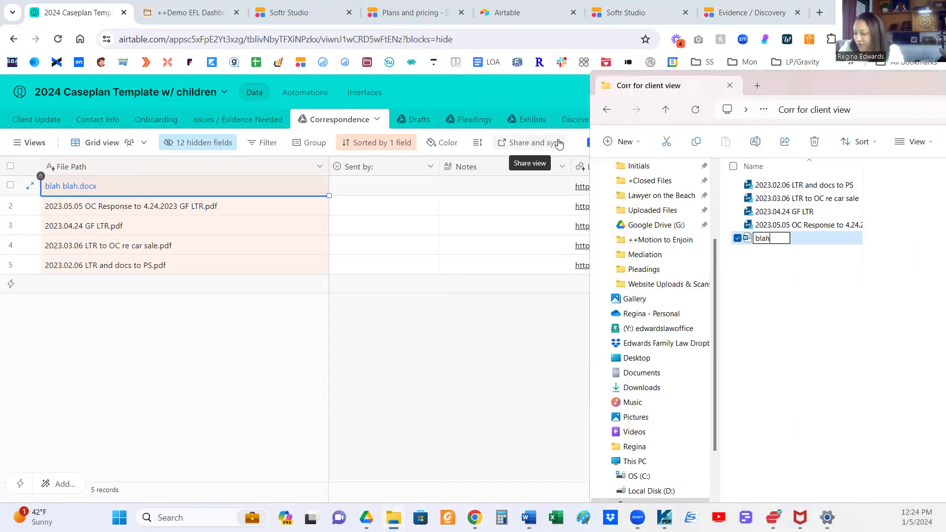
text(blah)
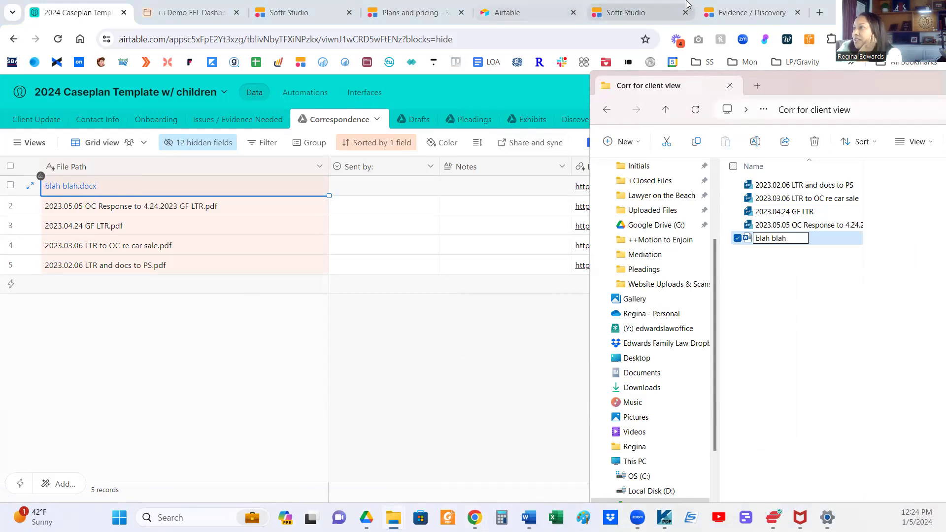
Switch to the Softr client portal preview, open its Correspondence page and look through the listed files and their columns.
click(726, 11)
click(393, 141)
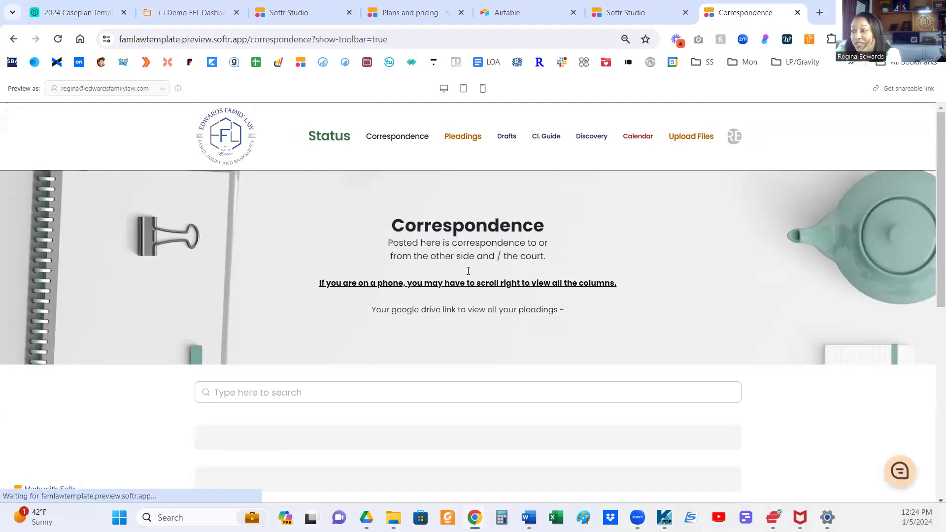
scroll(468, 271, down, 1)
scroll(469, 274, down, 2)
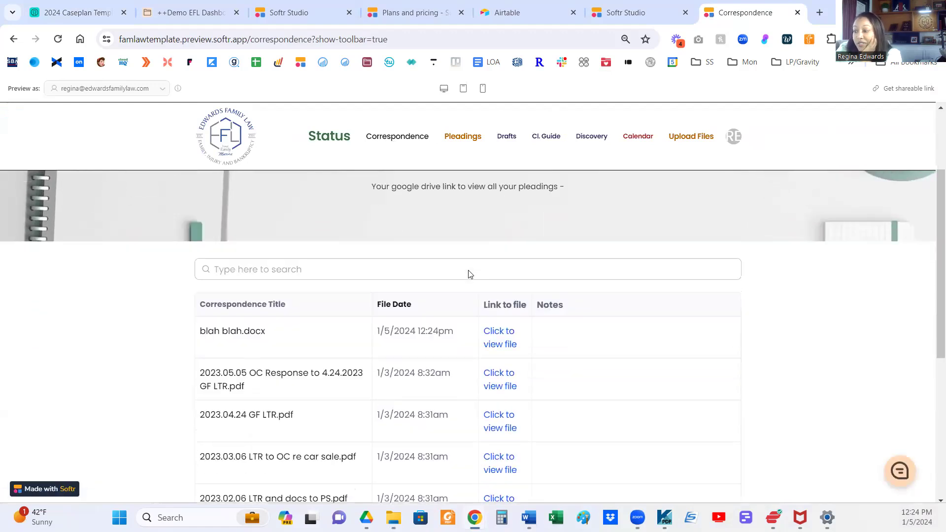
scroll(635, 251, up, 3)
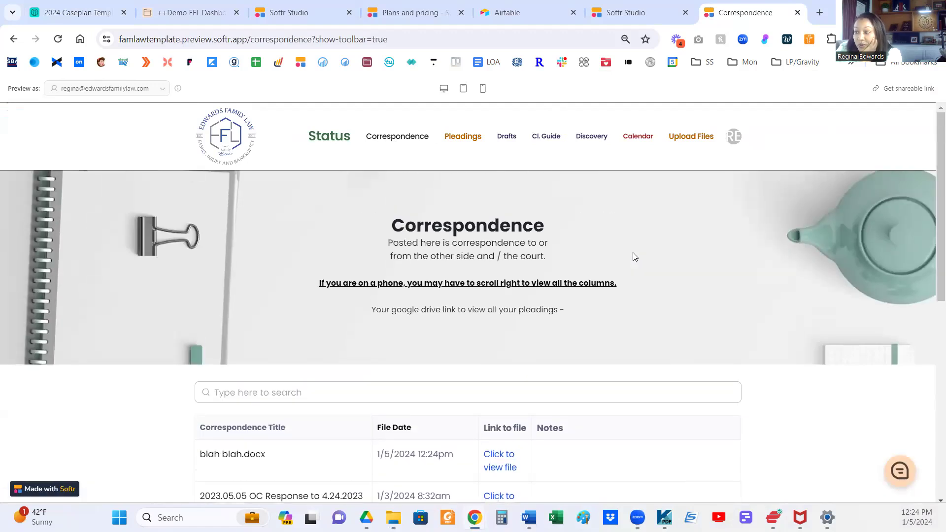
scroll(631, 257, down, 2)
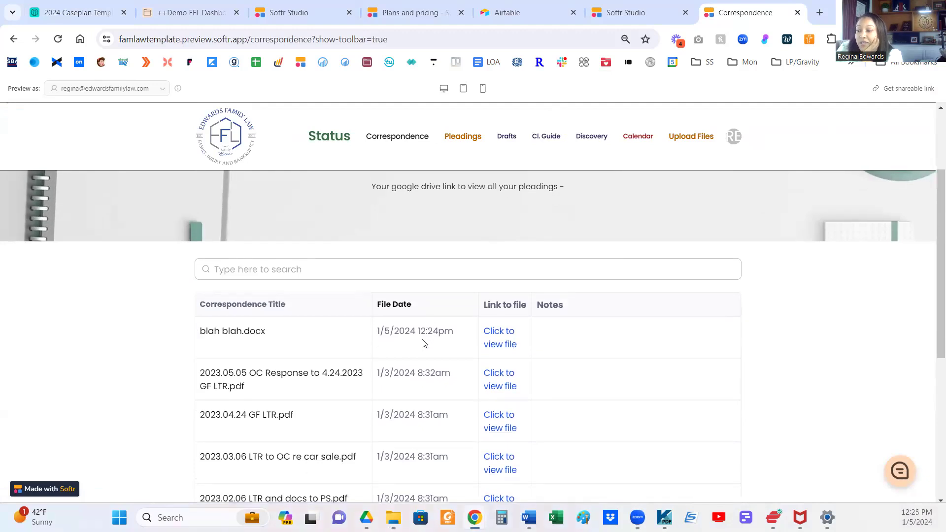
scroll(423, 344, down, 1)
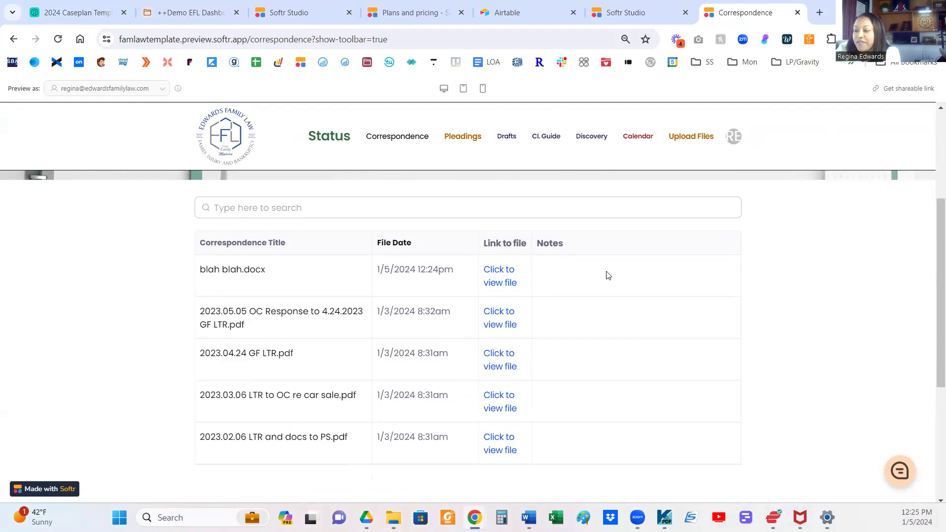
Bring up the Corr for client view folder in File Explorer, maximize it and go up to the +Template File for Softr folder.
mouse_move(393, 517)
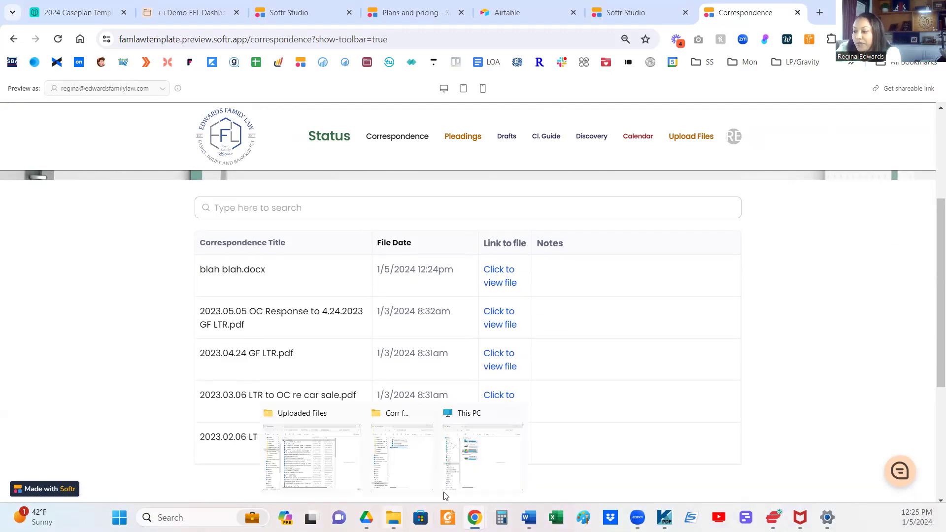
click(404, 474)
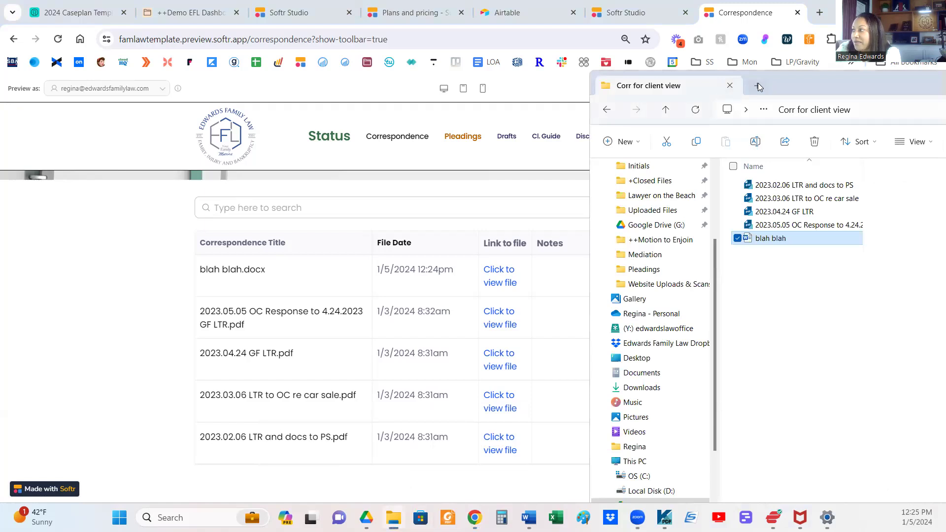
drag(825, 85, 669, 90)
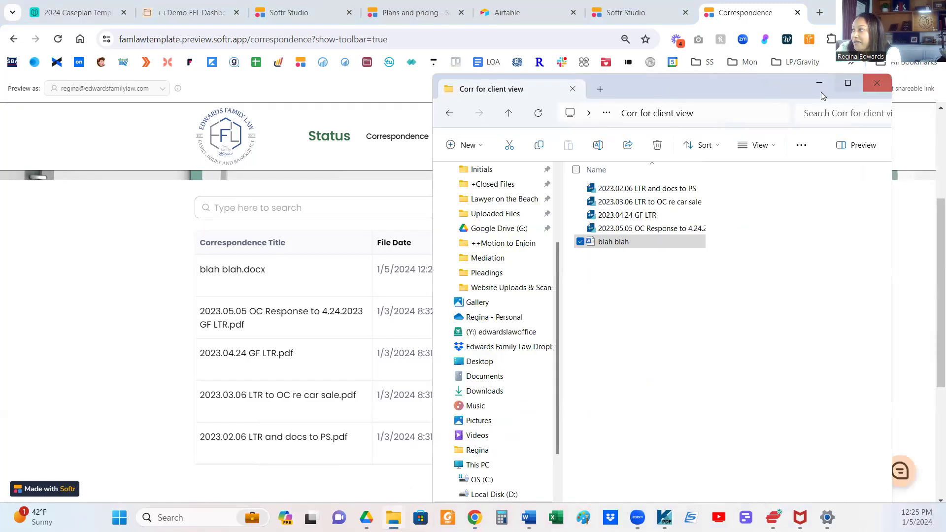
click(847, 83)
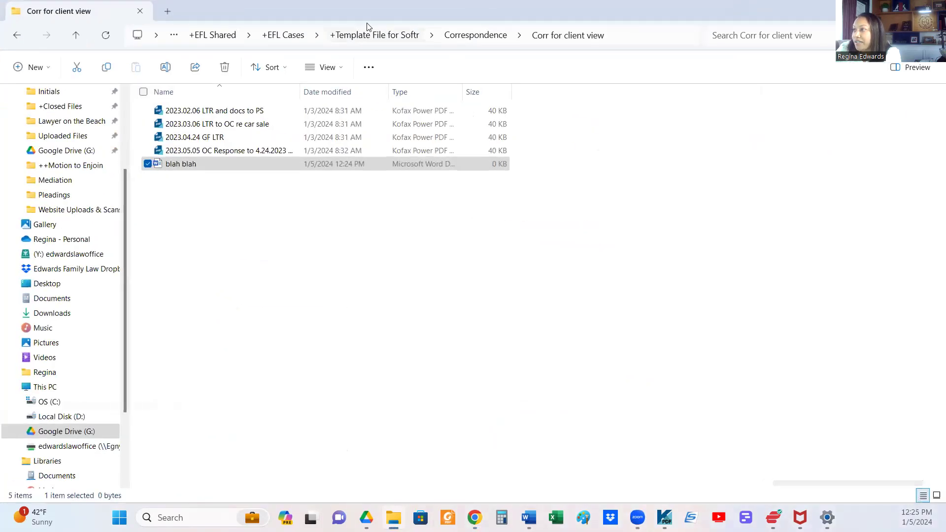
click(466, 35)
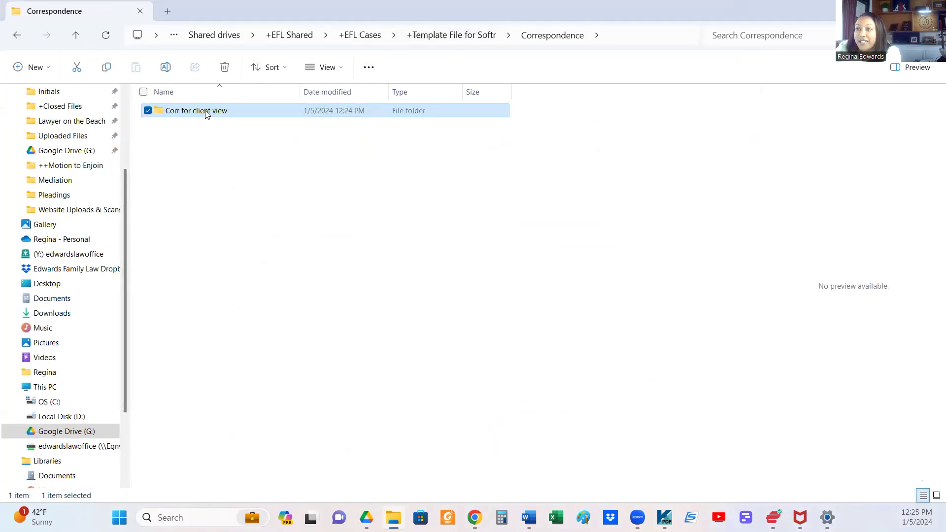
click(439, 36)
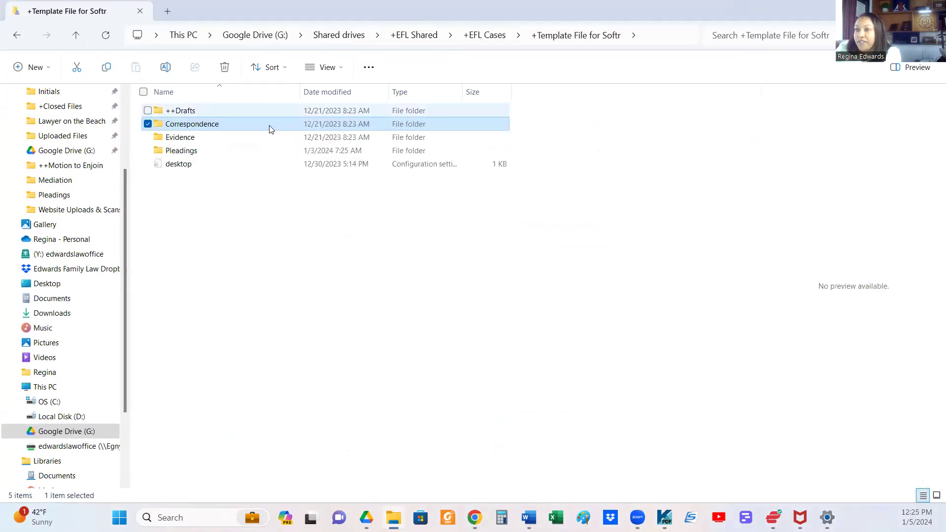
Look into the Pleadings folder and ++Drafts > ++Drafts for Client Approval, go back up to ++Drafts and return to the portal preview.
click(197, 162)
double_click(194, 154)
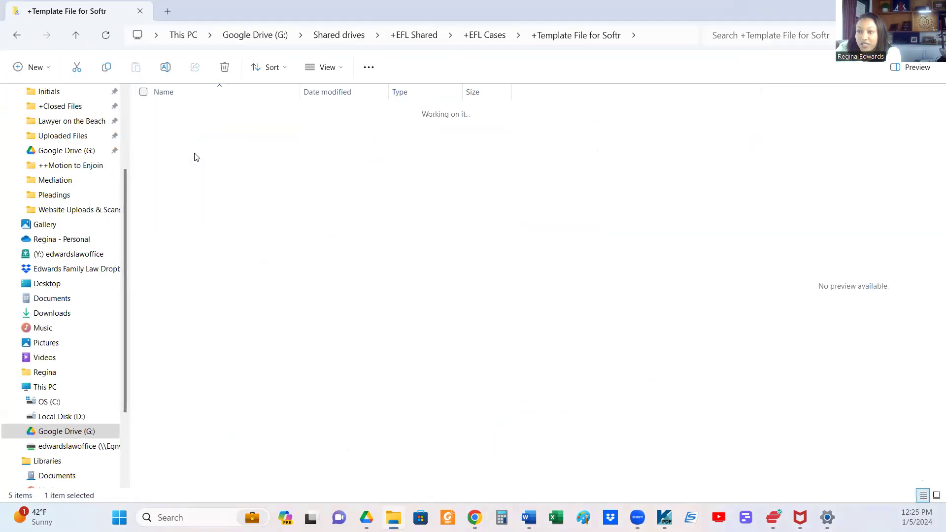
click(522, 40)
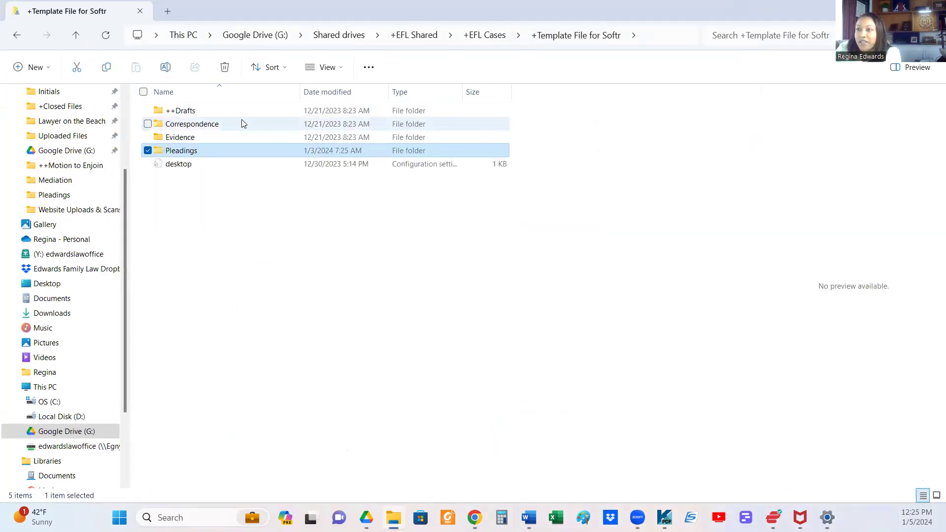
double_click(214, 112)
double_click(206, 110)
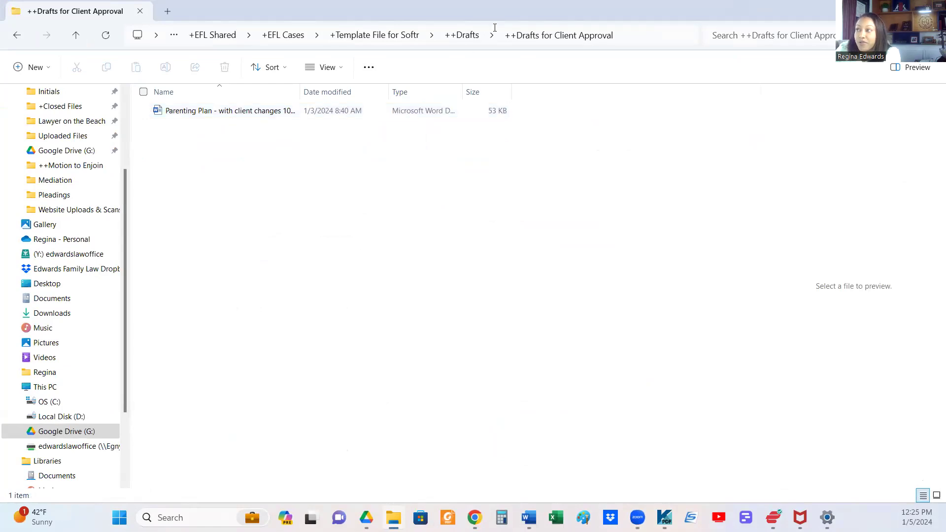
click(463, 35)
click(881, 9)
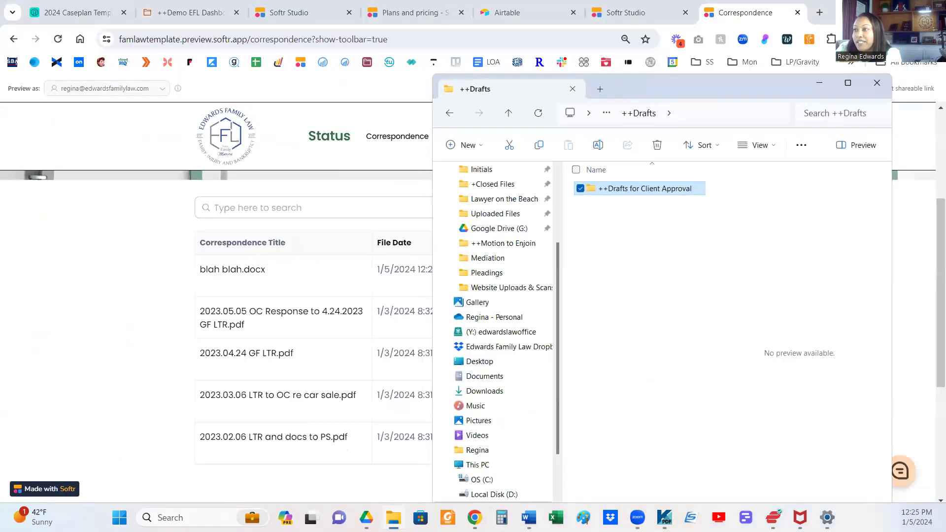
click(175, 306)
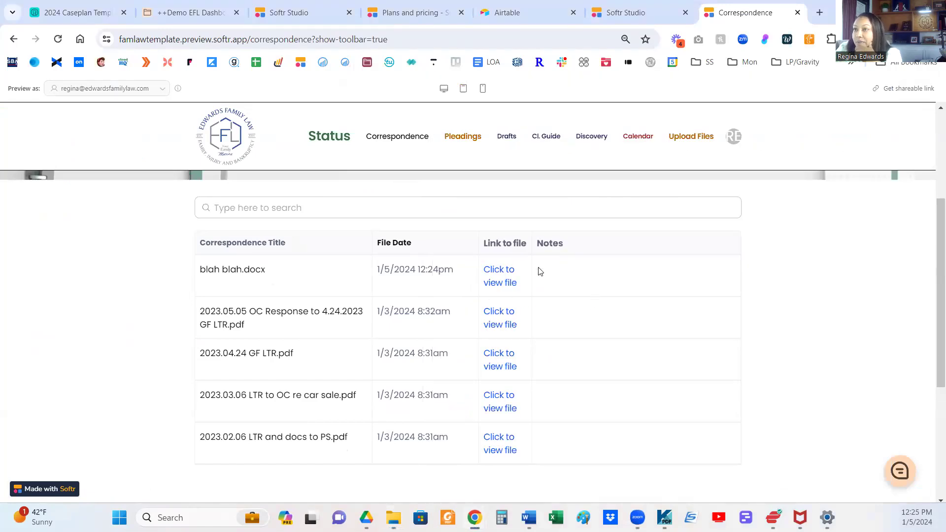
Return to the 2024 Caseplan Template base and enter "note to client" in the Notes field of the blah blah.docx record.
click(215, 12)
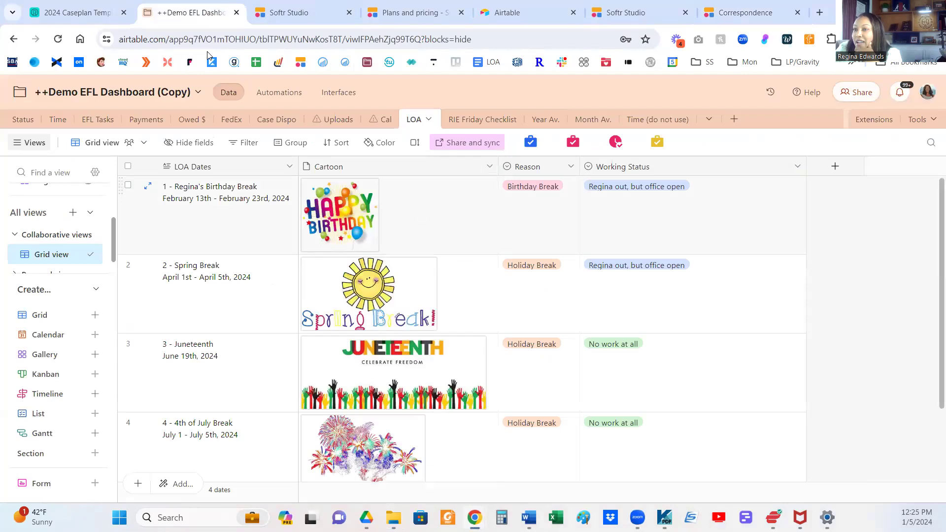
click(87, 13)
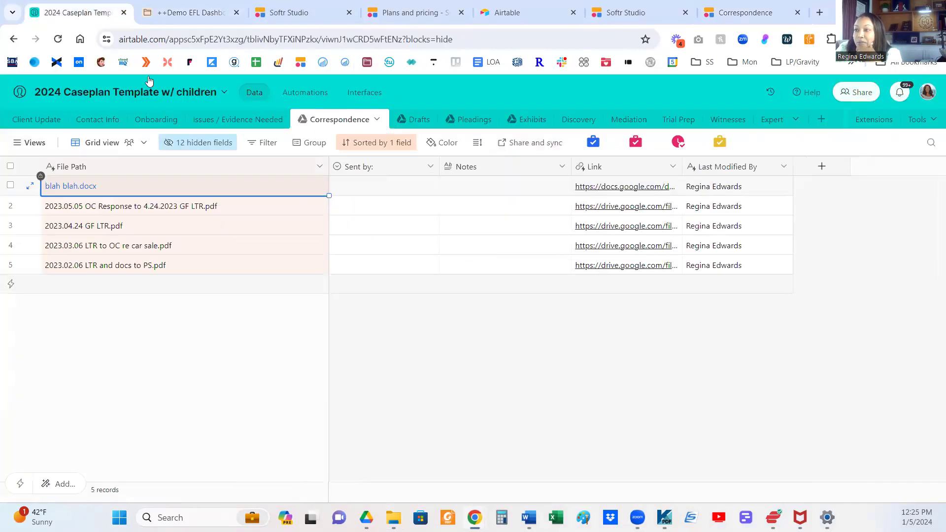
click(471, 192)
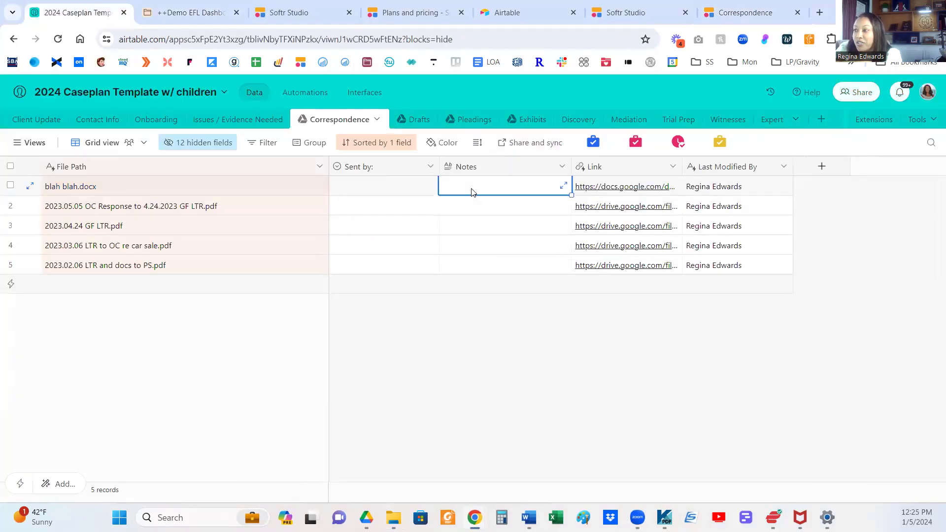
click(471, 190)
text(note to client)
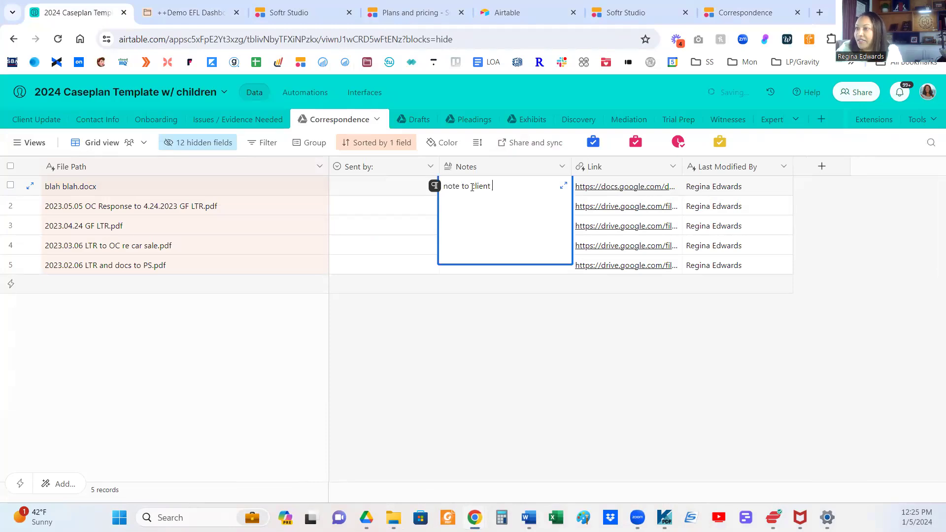
click(476, 367)
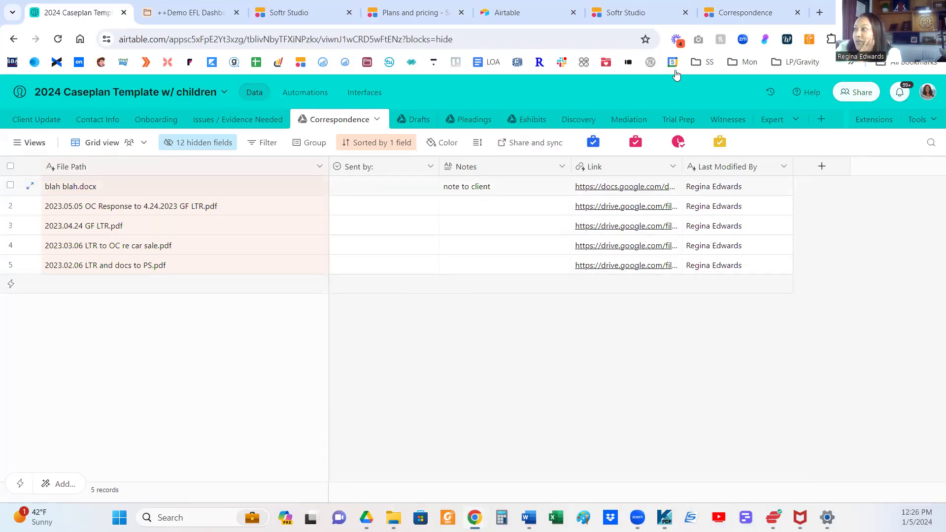
Reload the Correspondence page of the Softr portal preview and check the Notes column for blah blah.docx.
click(744, 12)
click(504, 39)
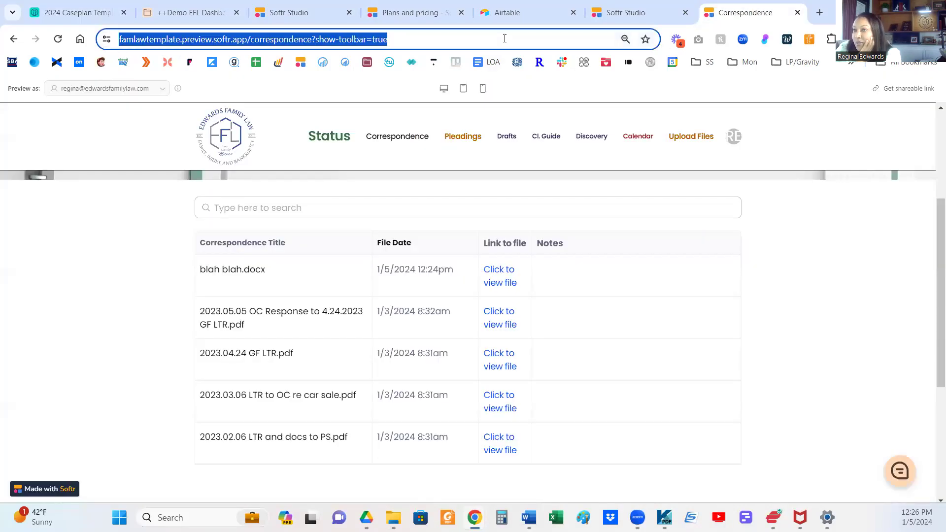
key(Return)
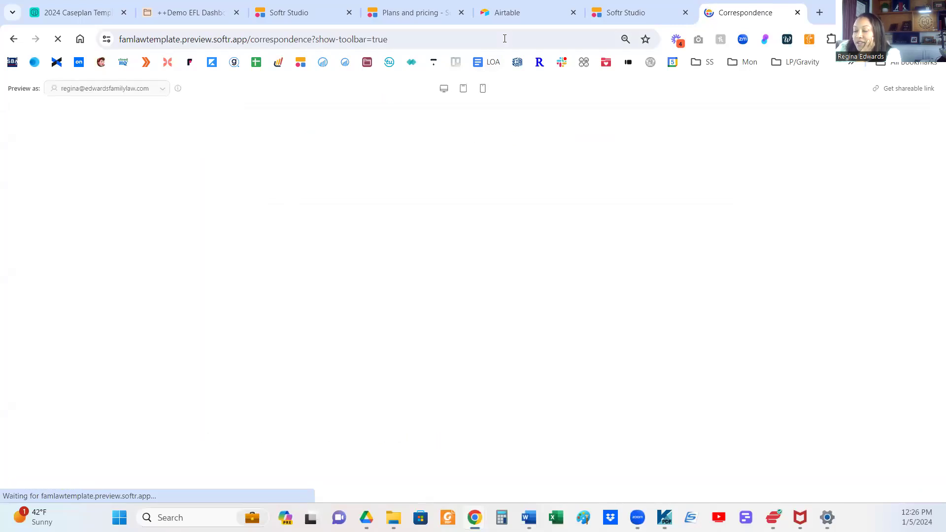
scroll(600, 300, down, 3)
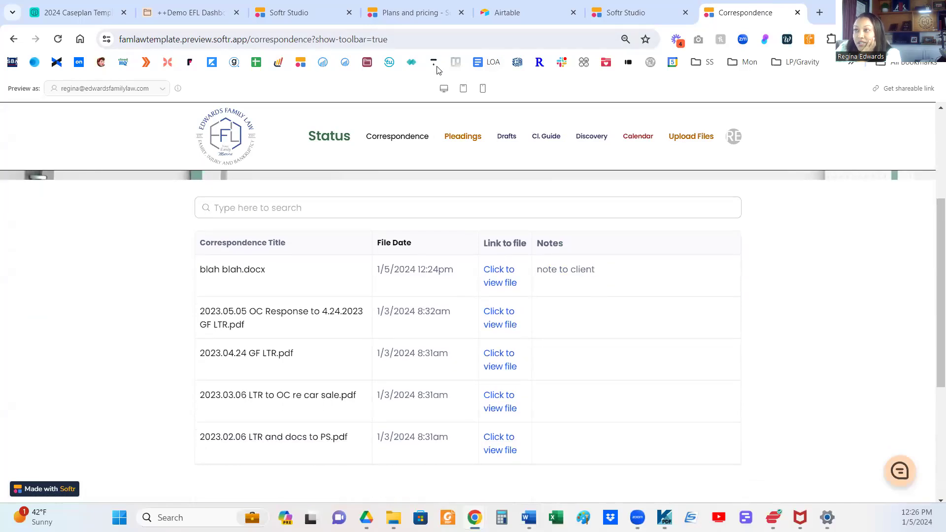
Open the caseplan base's automations and review the Send an email action's recipients, subject and message in Notify of Draft Notes.
mouse_move(307, 11)
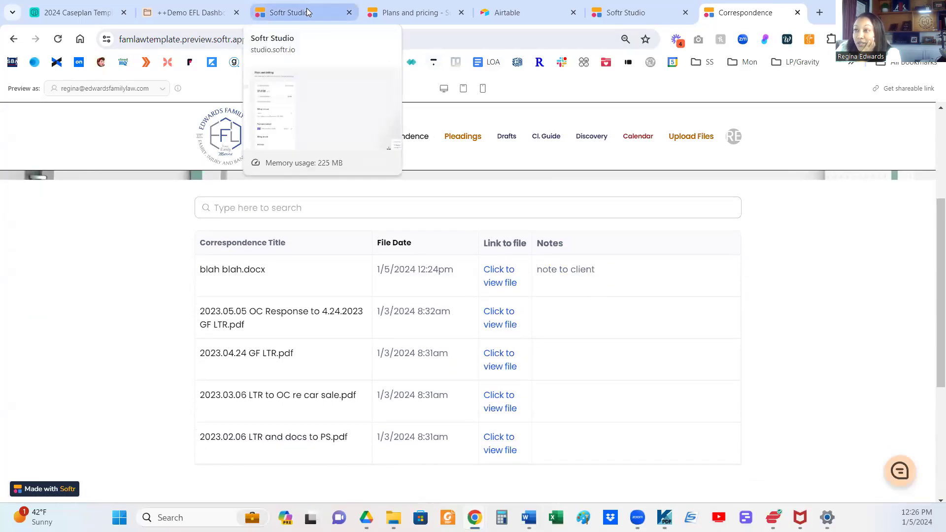
click(99, 15)
click(289, 94)
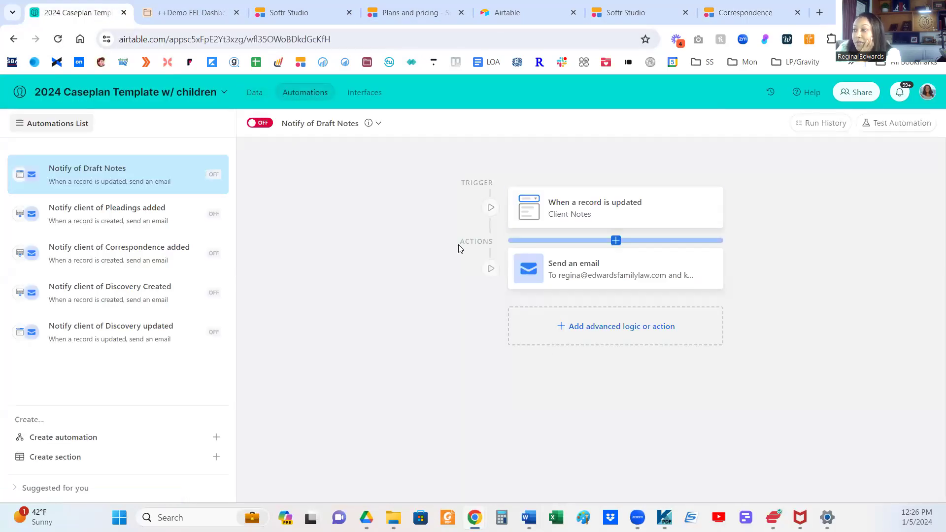
mouse_move(615, 247)
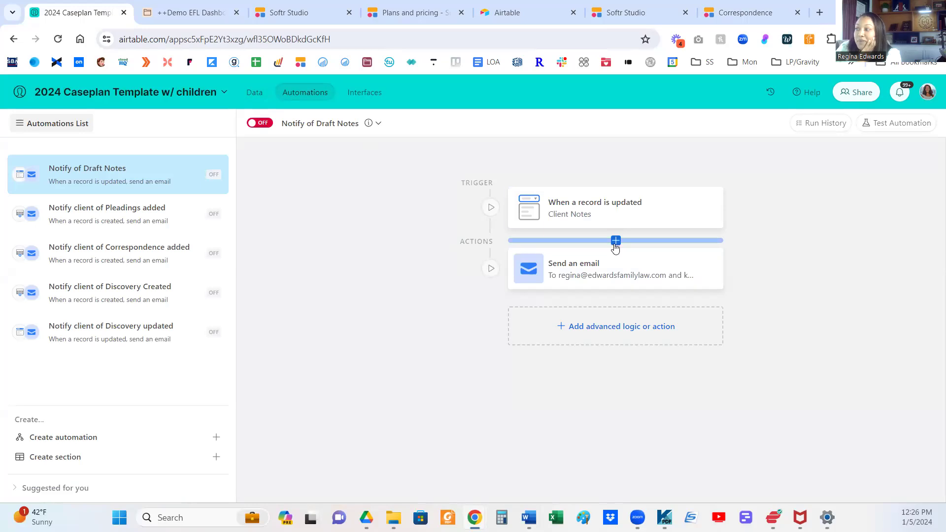
click(568, 261)
scroll(917, 385, down, 3)
scroll(888, 392, down, 2)
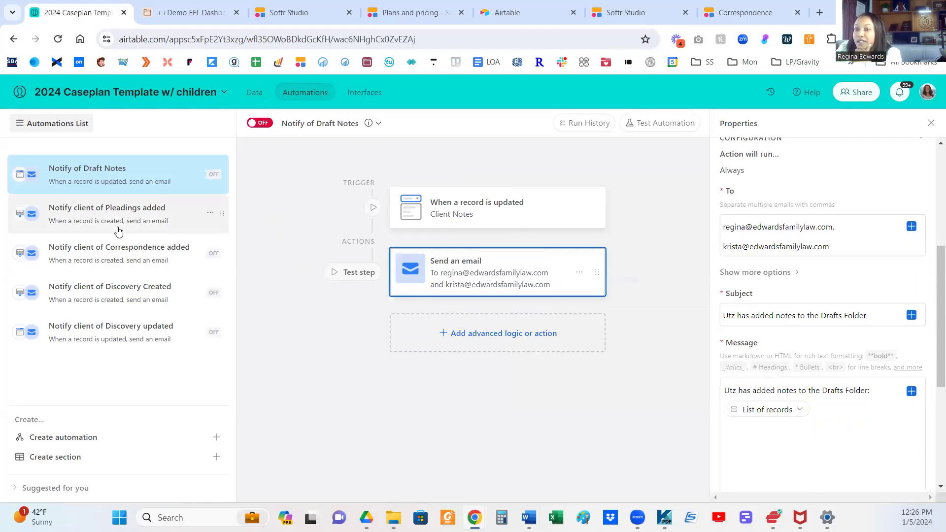
Review the Send an email action in Notify client of Correspondence added and generate a preview of the email.
click(119, 260)
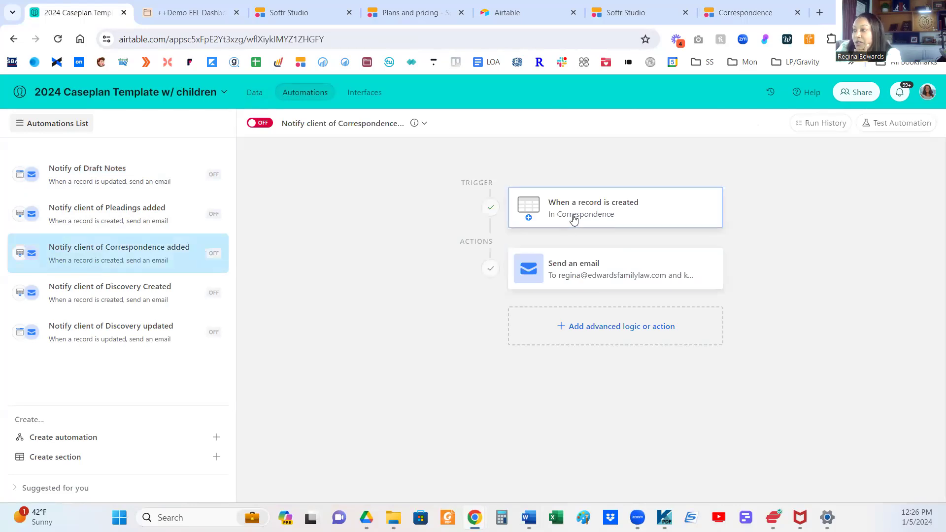
click(576, 272)
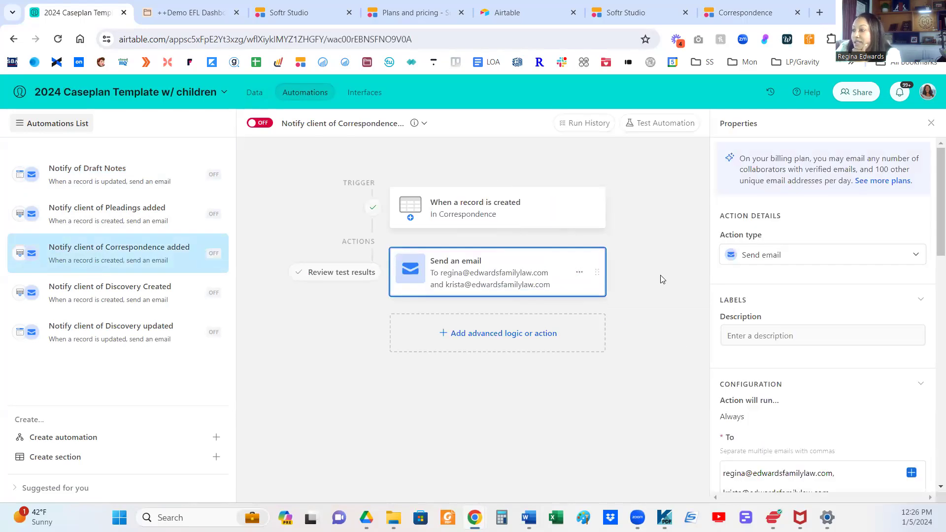
scroll(738, 310, down, 1)
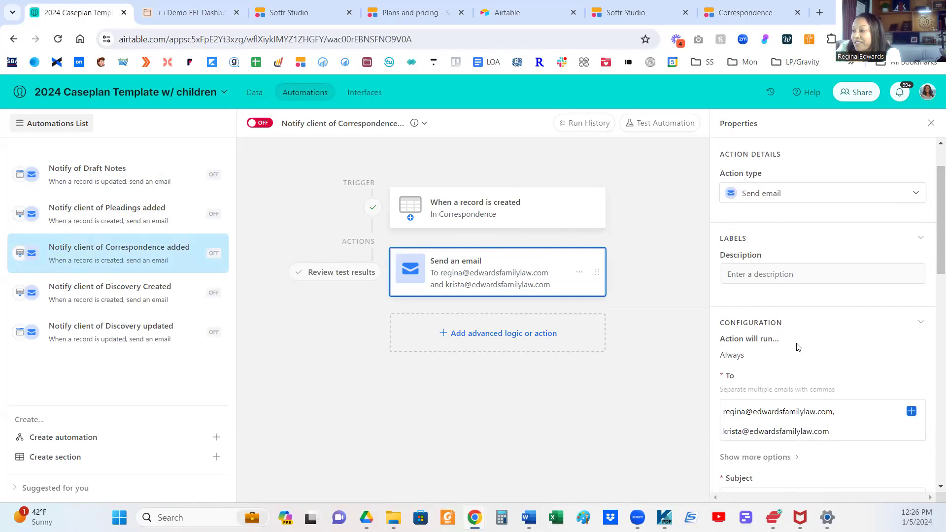
scroll(794, 351, down, 1)
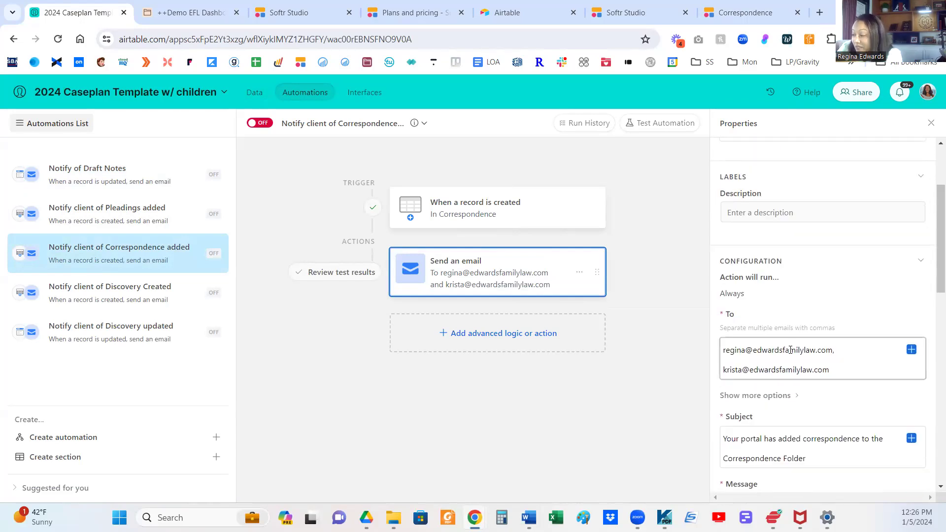
scroll(786, 360, down, 1)
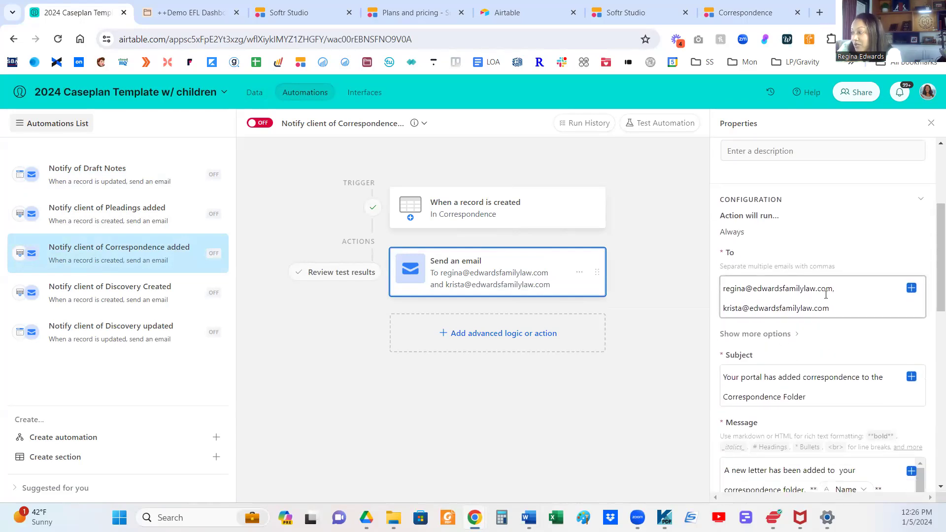
scroll(803, 386, down, 6)
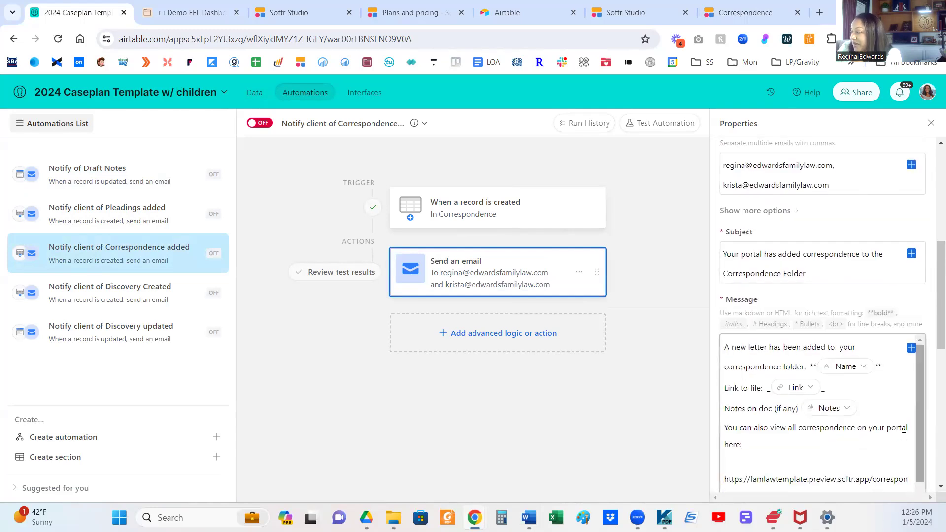
scroll(915, 395, down, 2)
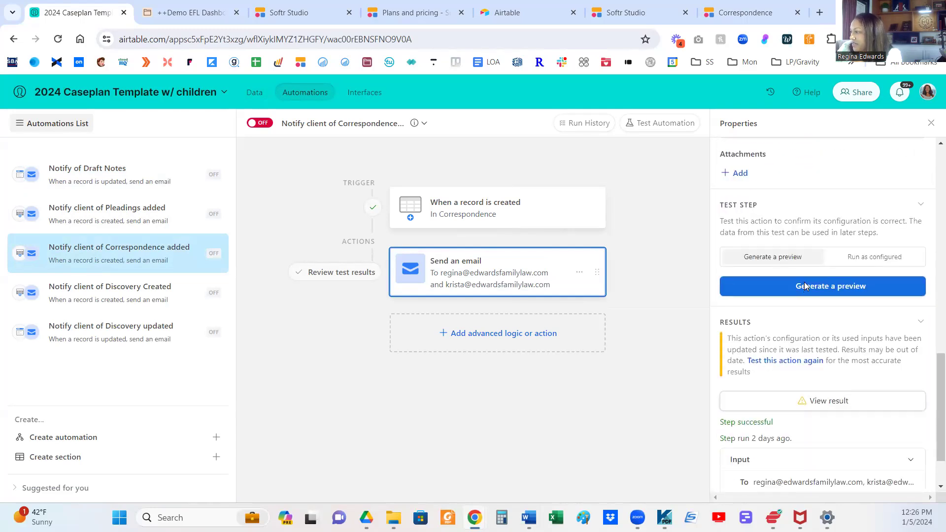
click(729, 291)
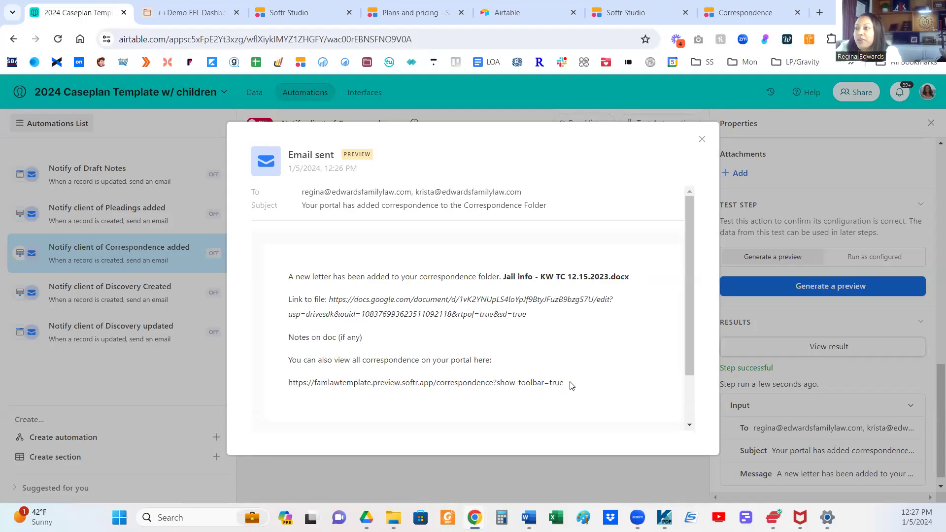
click(699, 140)
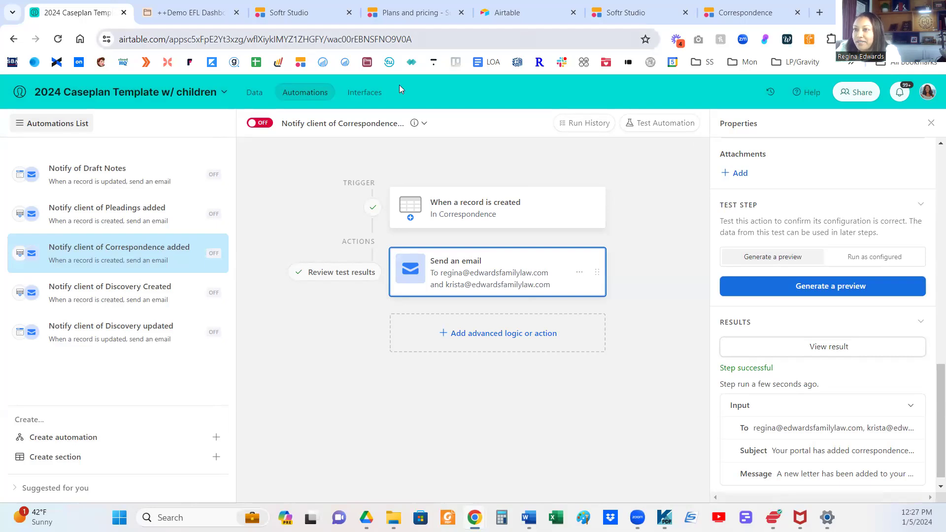
Return to the base's data and clear the Client Notes of the parenting plan record in the Drafts table.
click(247, 99)
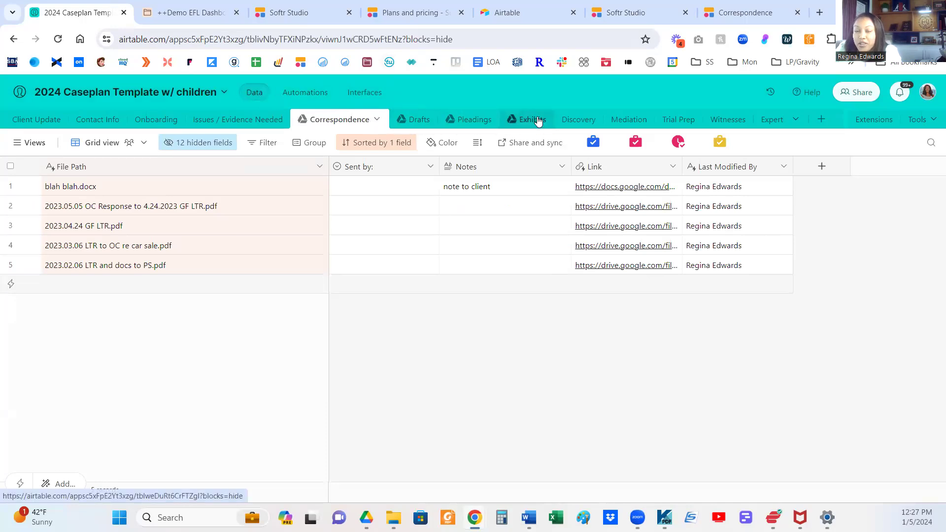
click(416, 125)
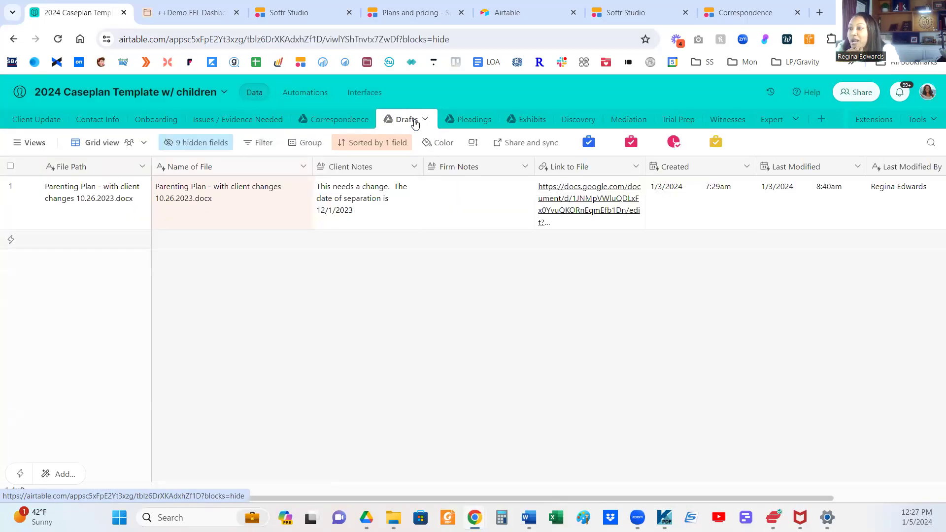
click(344, 226)
key(Delete)
Open the Drafts page of the Softr portal preview and check the Client Notes column for the parenting plan.
click(749, 8)
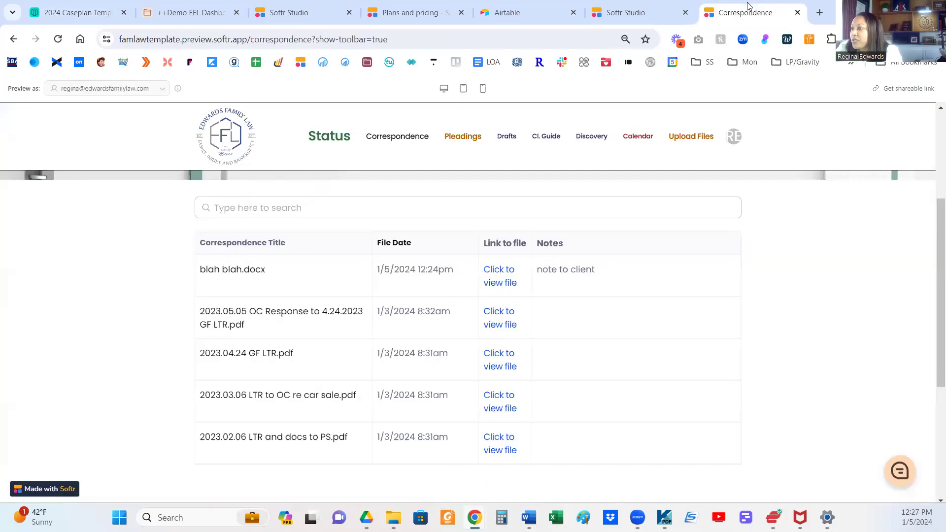
click(502, 139)
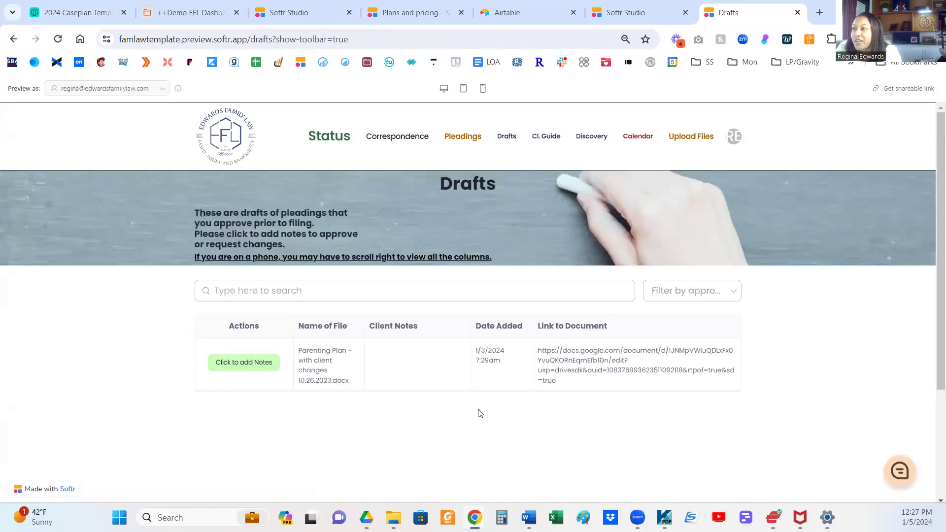
scroll(480, 403, down, 1)
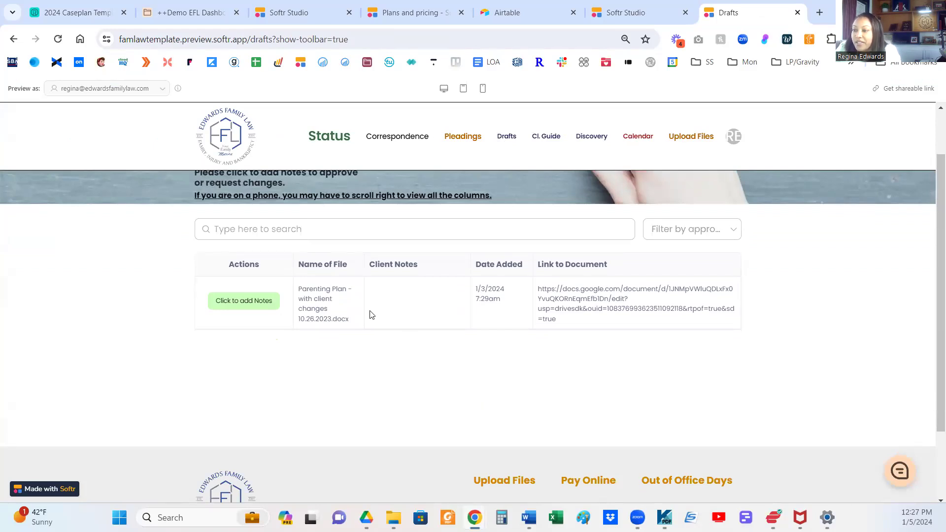
scroll(357, 310, up, 1)
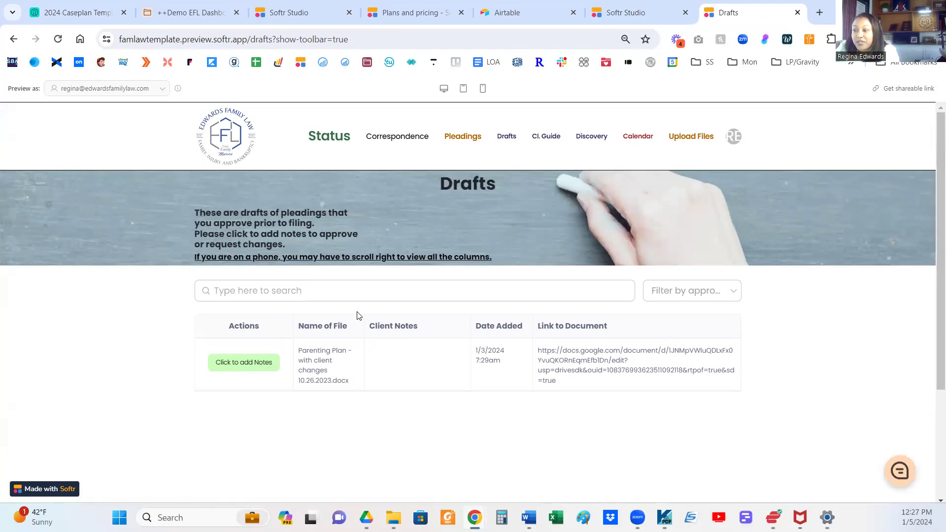
scroll(388, 354, down, 1)
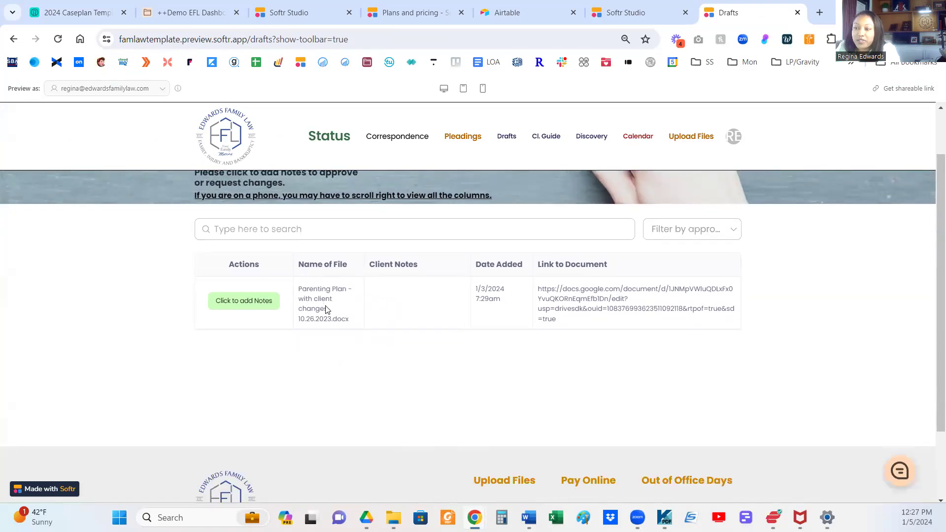
Submit the client note "I want to meet at the gas station." for the parenting plan draft.
click(242, 305)
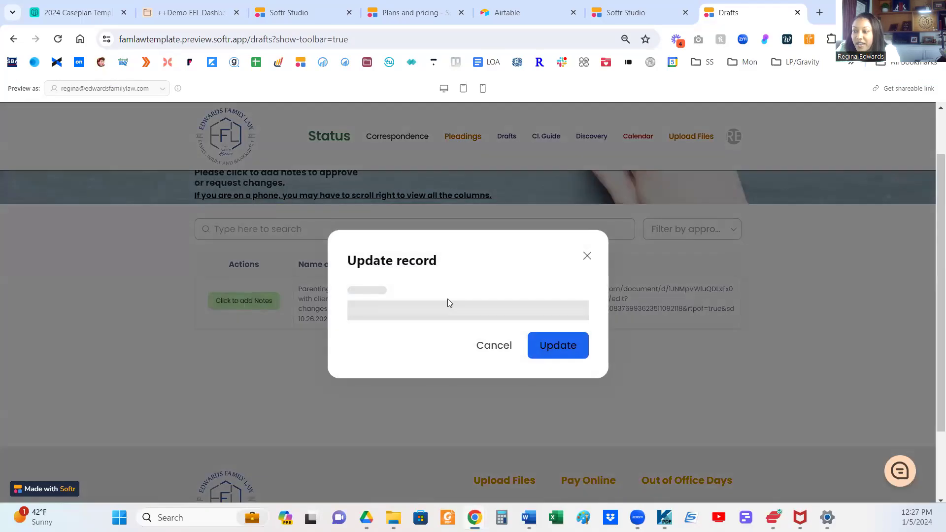
click(470, 296)
text(I want to meet at the gas station)
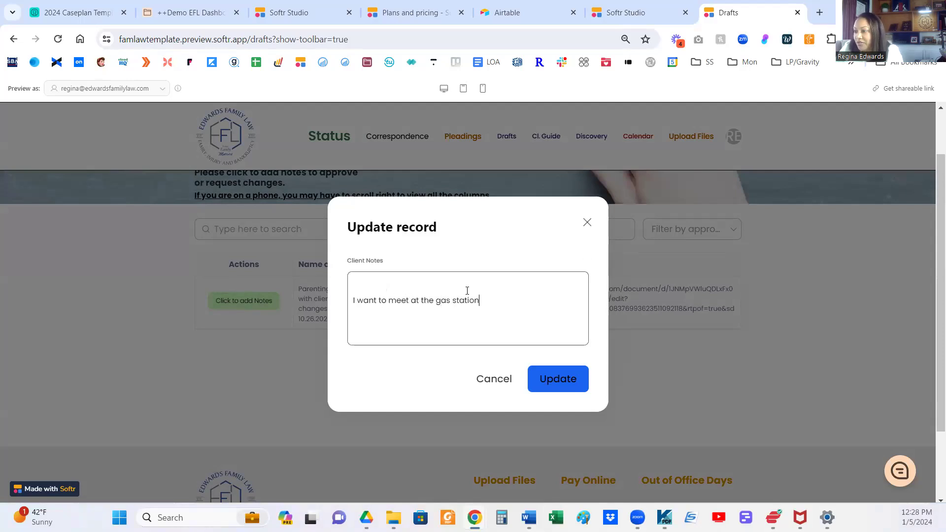
click(554, 378)
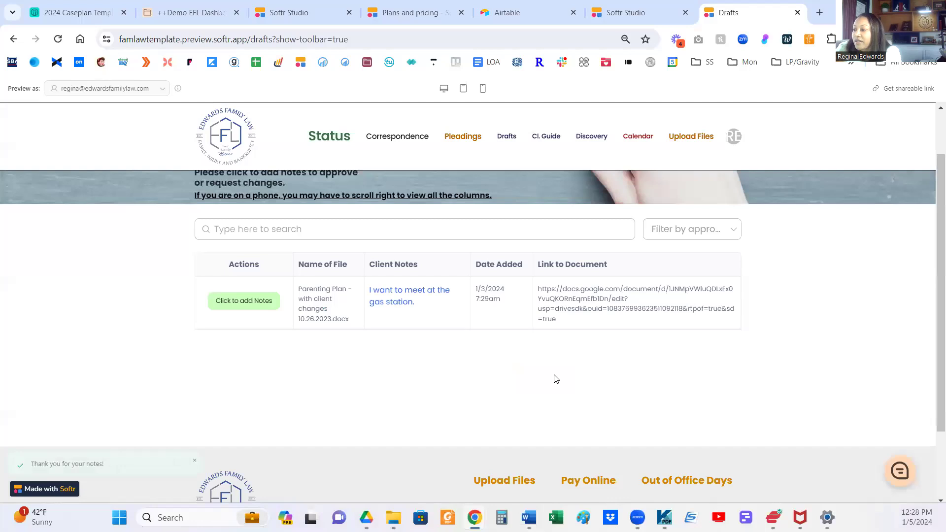
Switch back to the caseplan base and check the parenting plan's Client Notes in the Drafts table.
click(85, 15)
click(471, 374)
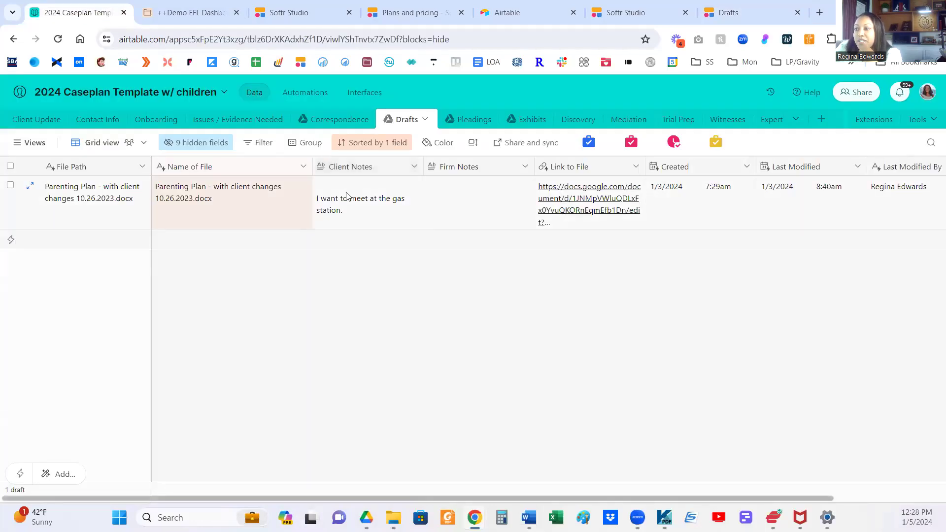
click(376, 217)
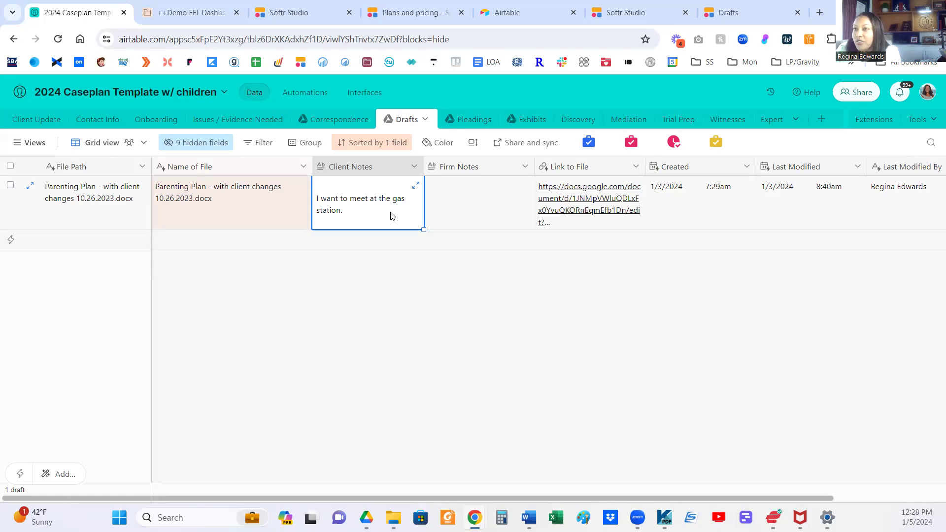
Compare the file names and notes in the base's Pleadings table with the portal's Pleadings page.
click(471, 120)
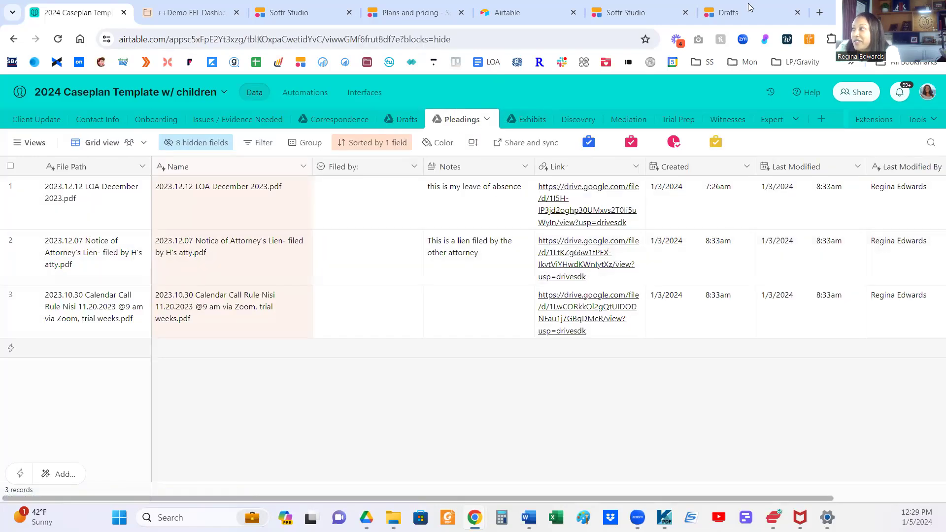
click(728, 12)
click(460, 138)
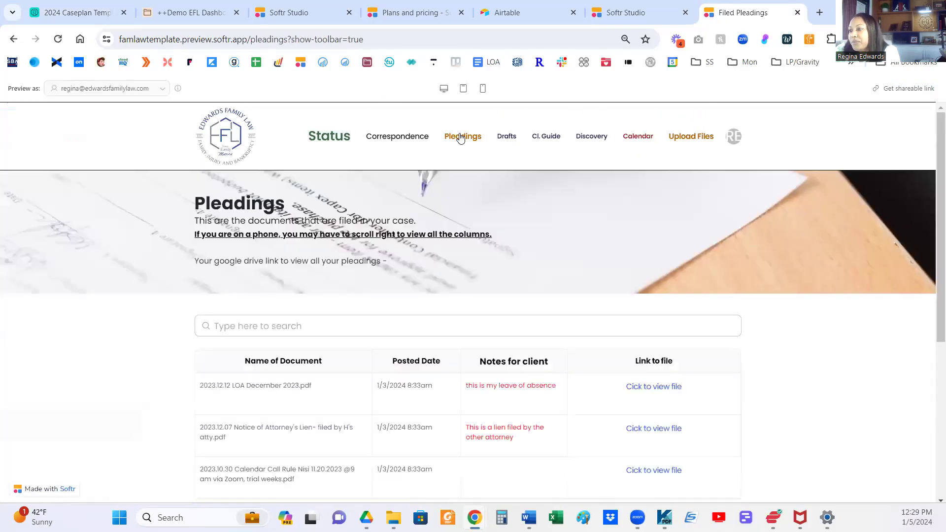
scroll(560, 302, down, 5)
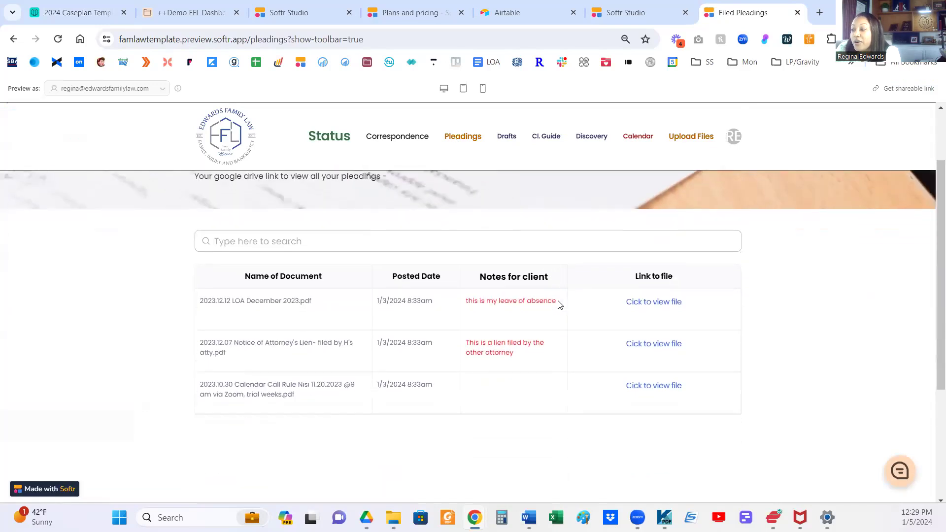
scroll(561, 309, up, 3)
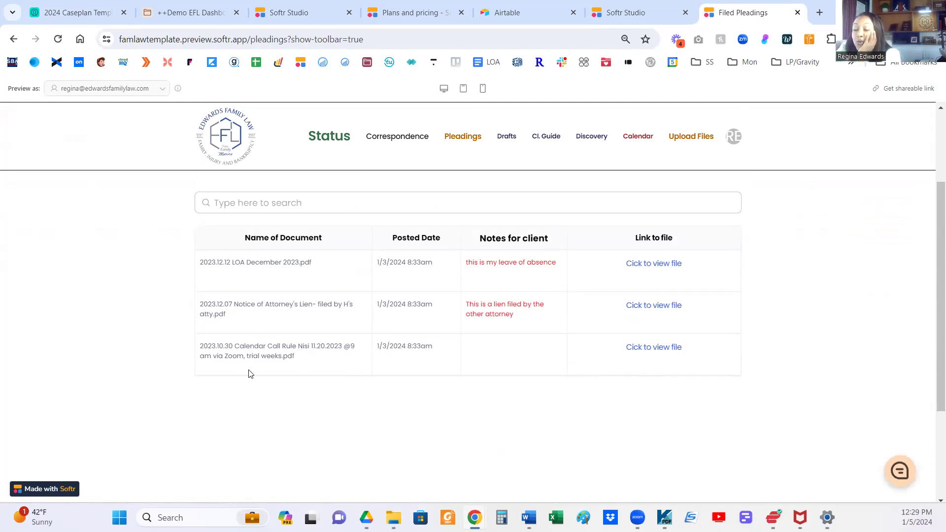
scroll(565, 370, up, 1)
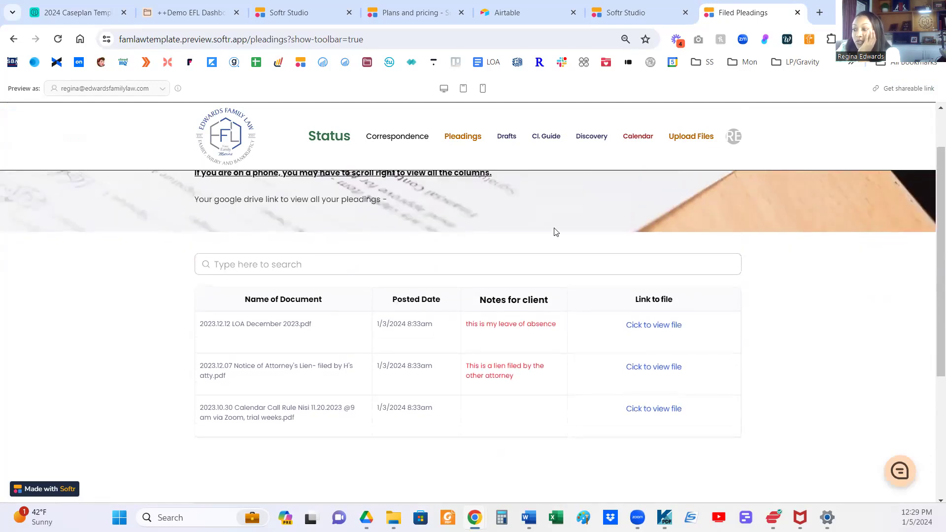
scroll(551, 269, up, 1)
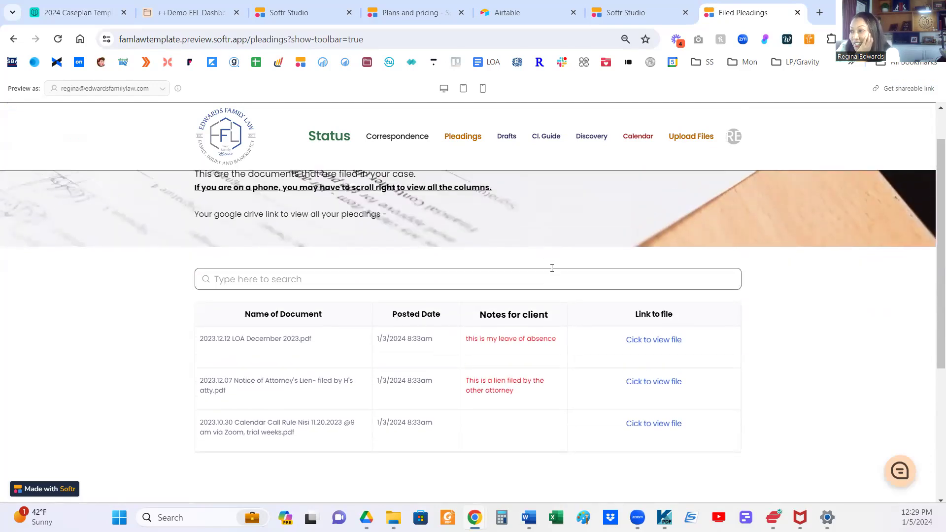
Open the portal's client guide page and look over the embedded 2023 EFL Onboarding Guide.
click(546, 137)
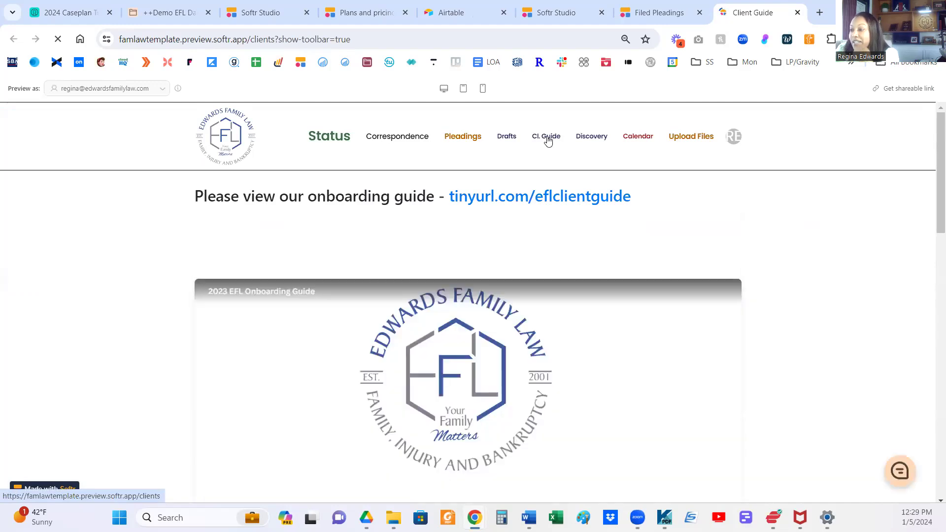
scroll(501, 340, down, 5)
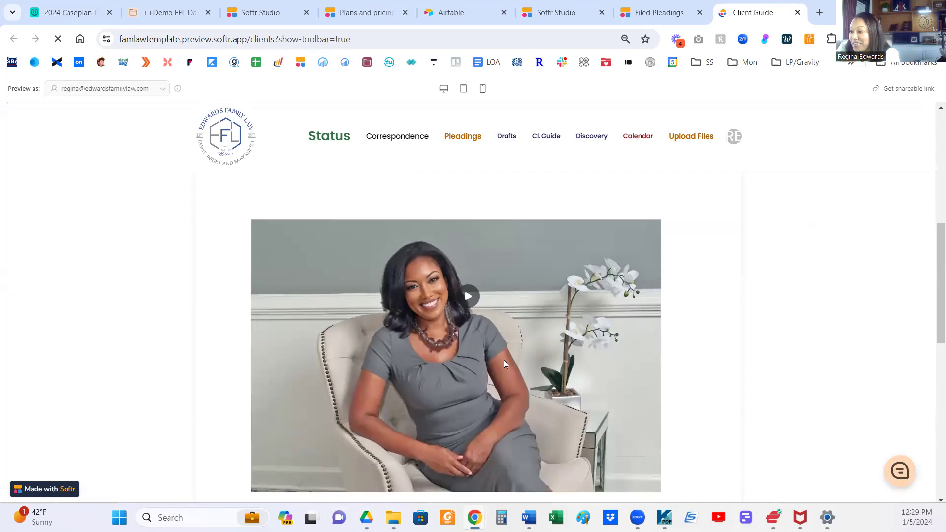
scroll(502, 357, down, 1)
scroll(493, 345, down, 3)
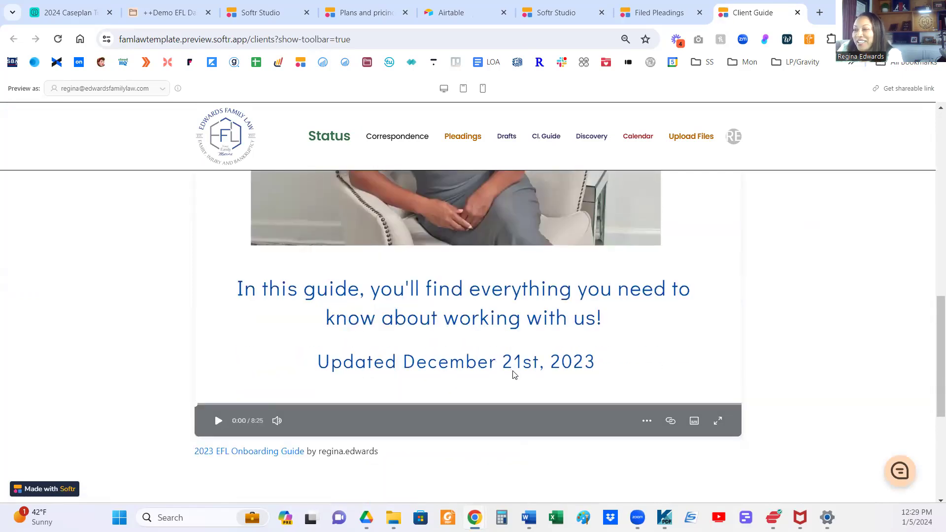
click(219, 420)
scroll(642, 266, up, 5)
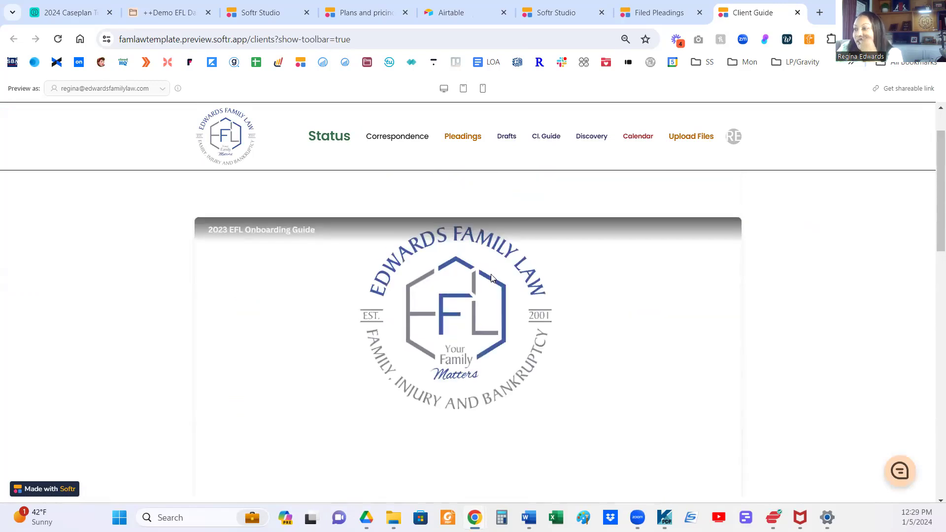
scroll(491, 278, up, 1)
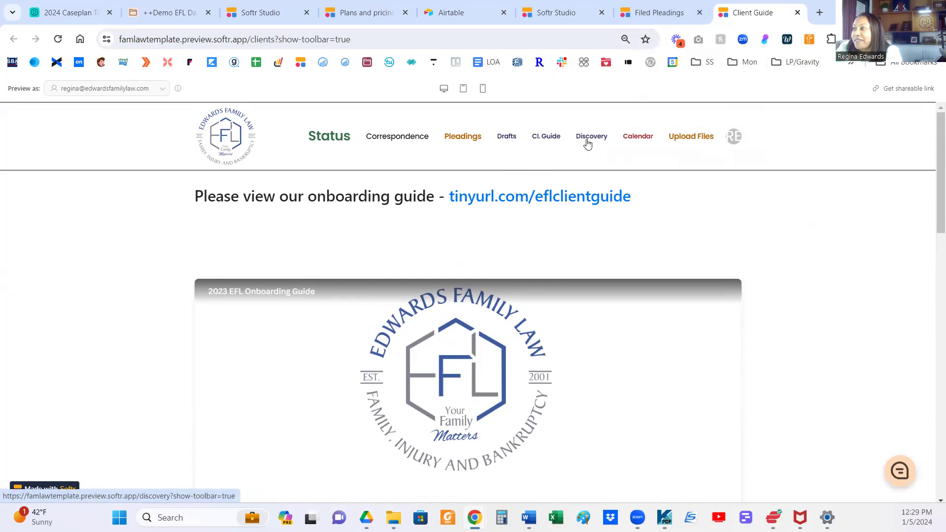
Open the portal's Upload Files page and look through the file upload form's fields.
click(691, 136)
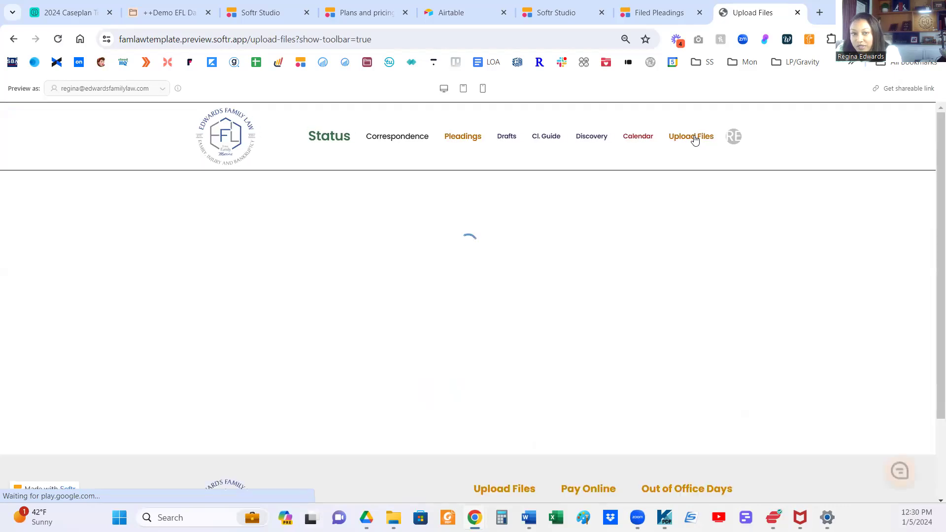
scroll(482, 303, down, 9)
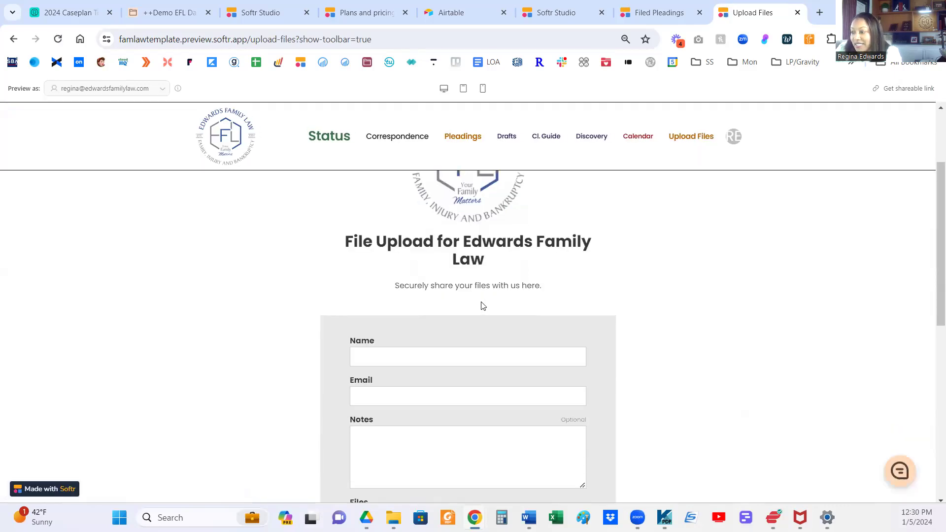
scroll(484, 305, up, 10)
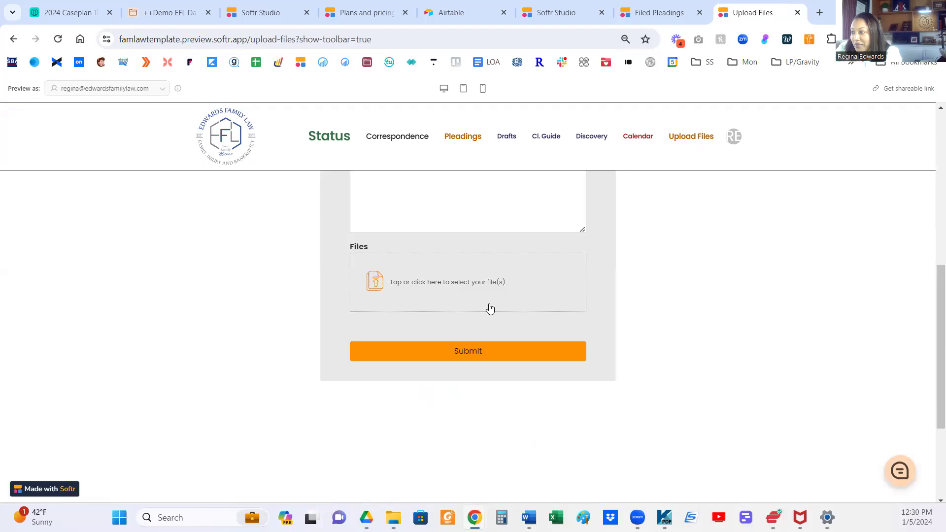
Open the upload form's file selection, dismiss it without choosing a file, and review the form again.
click(501, 297)
click(638, 218)
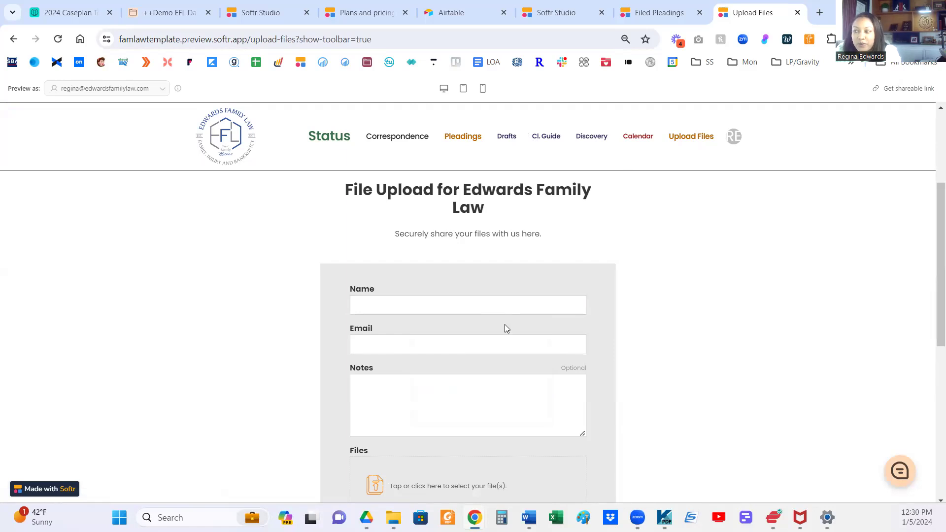
scroll(506, 328, down, 2)
scroll(605, 321, up, 1)
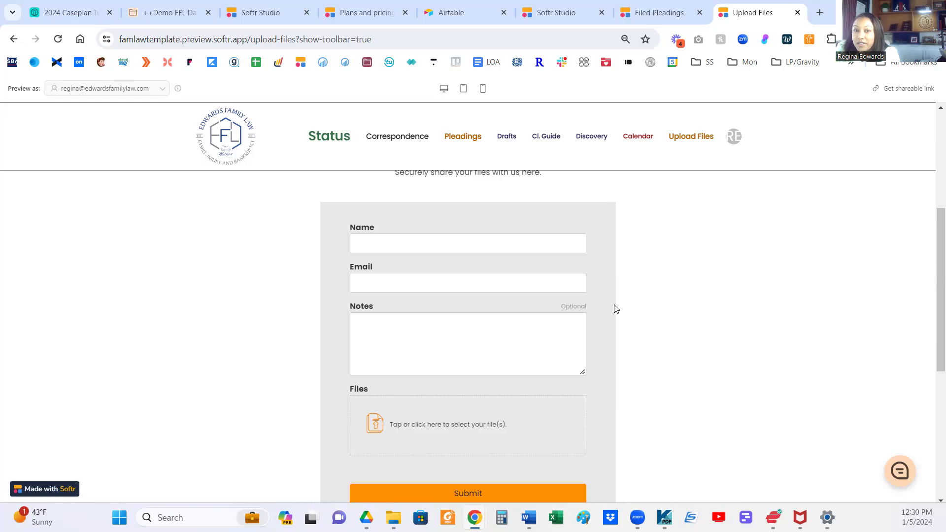
Compare the portal's Discovery page with the base's Discovery table, checking every group down to the Pipefile link record under Incoming Discovery.
click(582, 138)
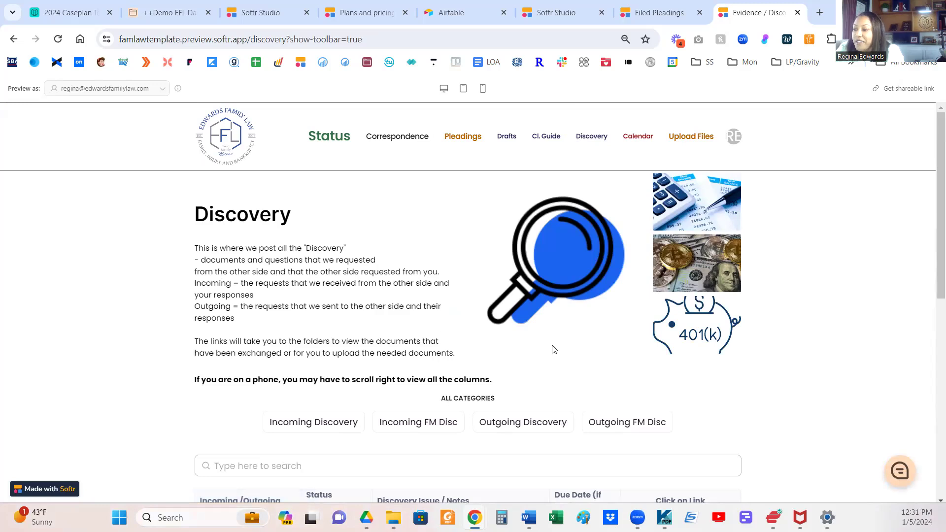
scroll(554, 350, down, 5)
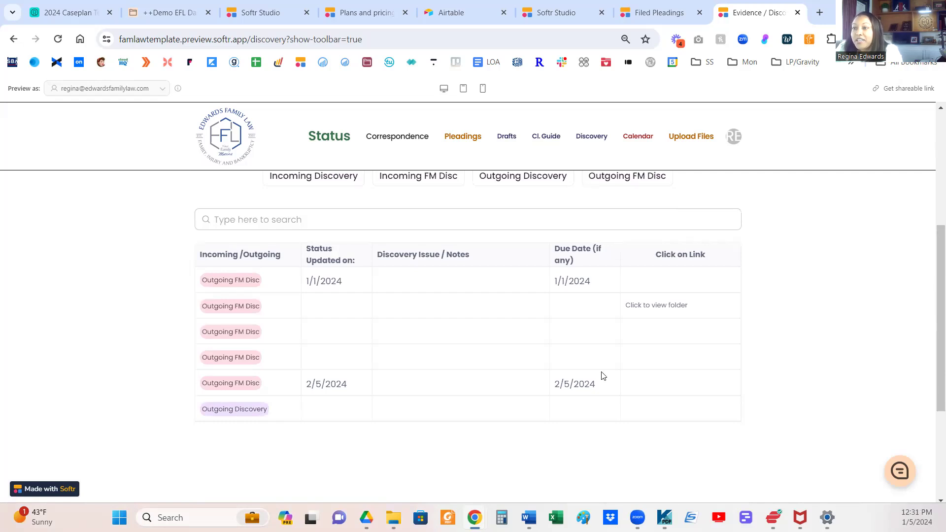
click(88, 14)
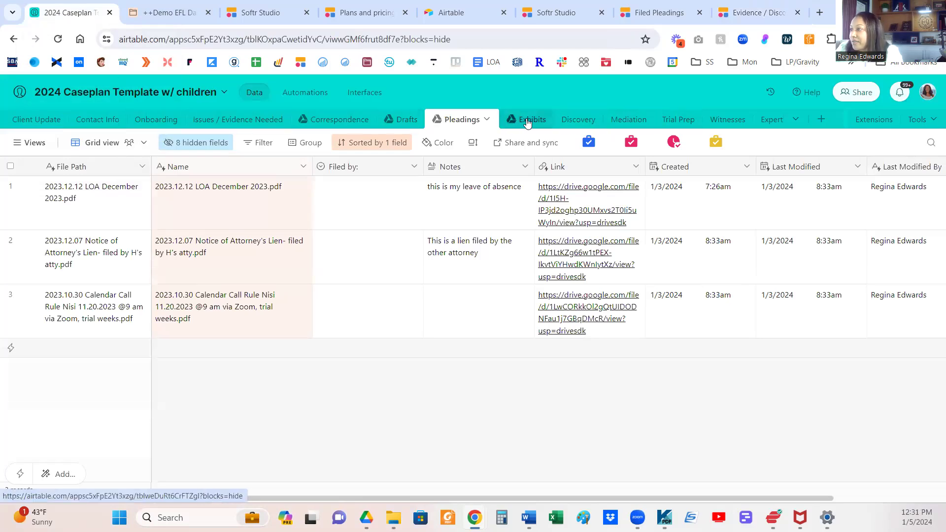
click(573, 122)
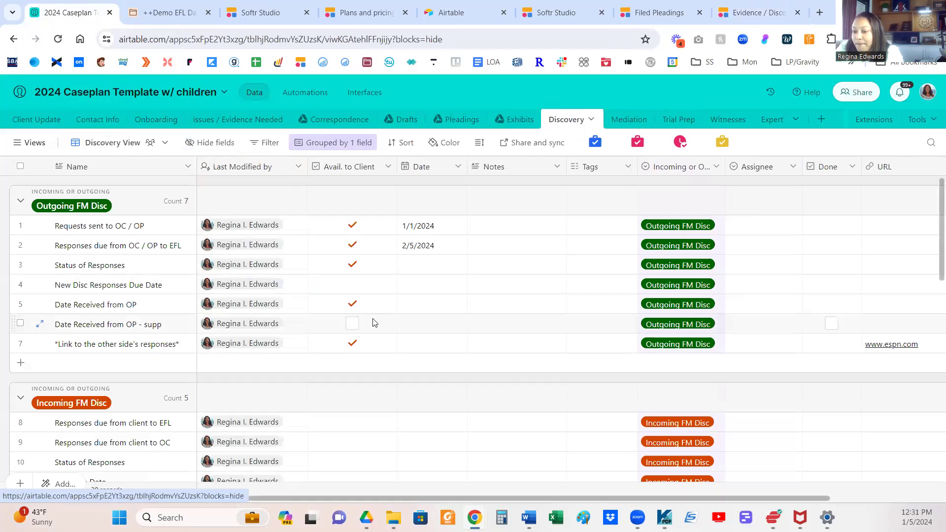
scroll(377, 334, down, 3)
scroll(377, 334, down, 3)
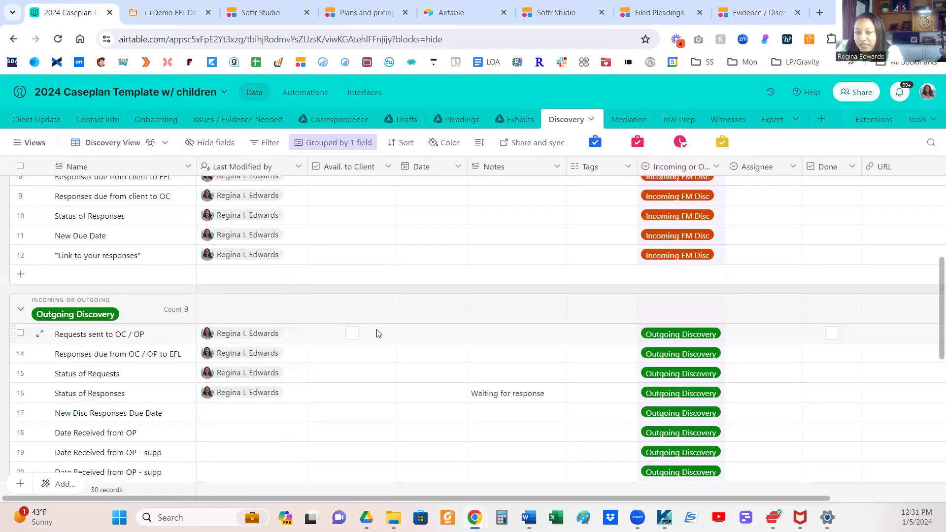
scroll(377, 334, down, 3)
scroll(207, 415, down, 5)
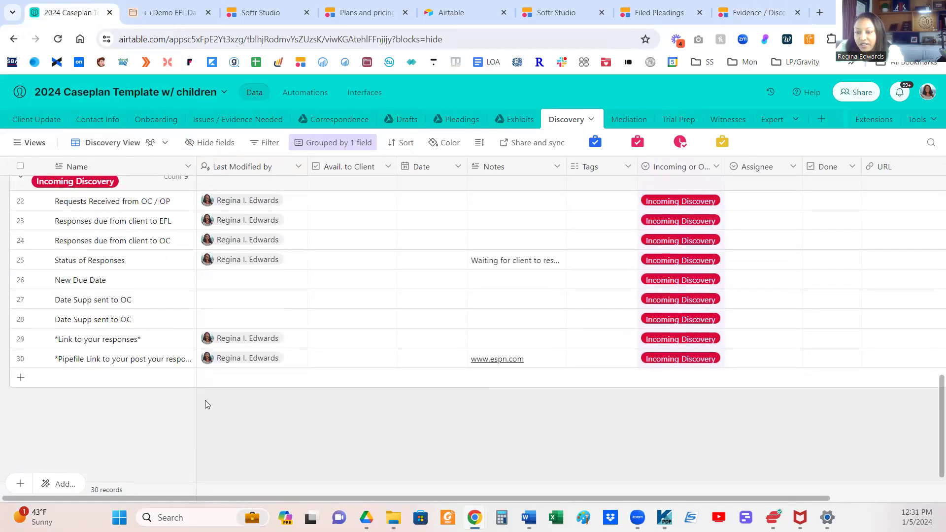
click(111, 362)
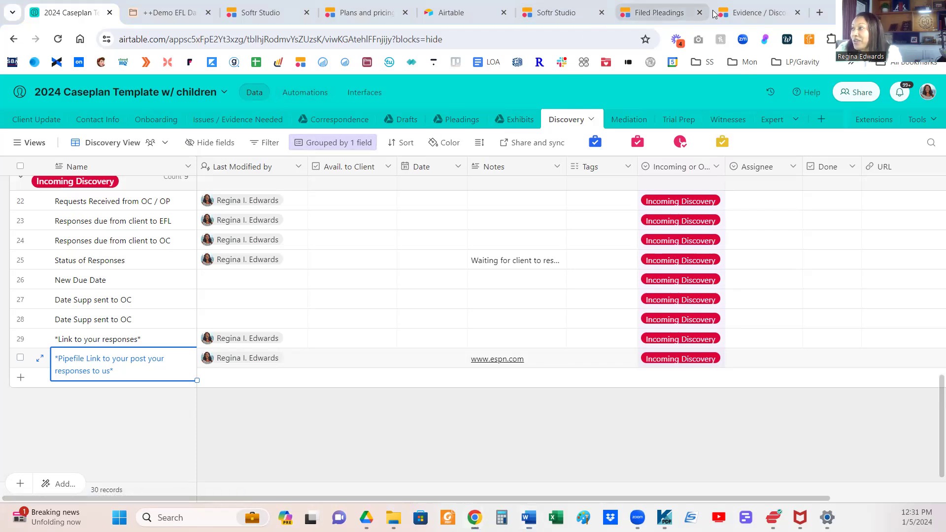
Return to the portal preview, open its Calendar page and look over the January 2024 calendar.
click(655, 12)
click(743, 13)
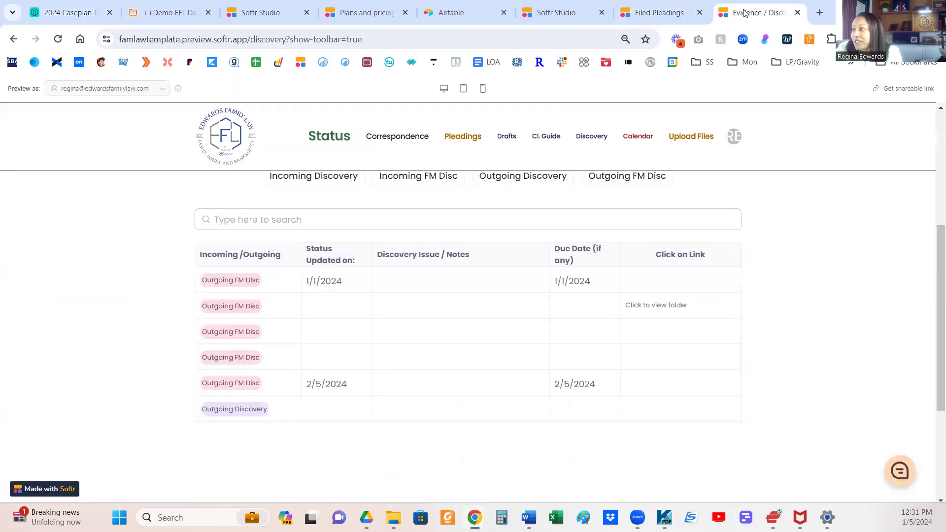
click(632, 140)
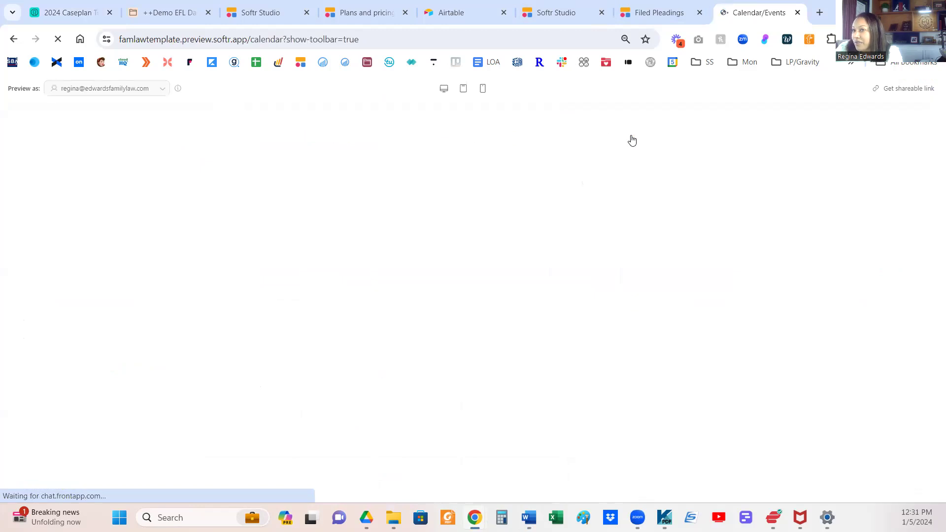
scroll(523, 297, down, 2)
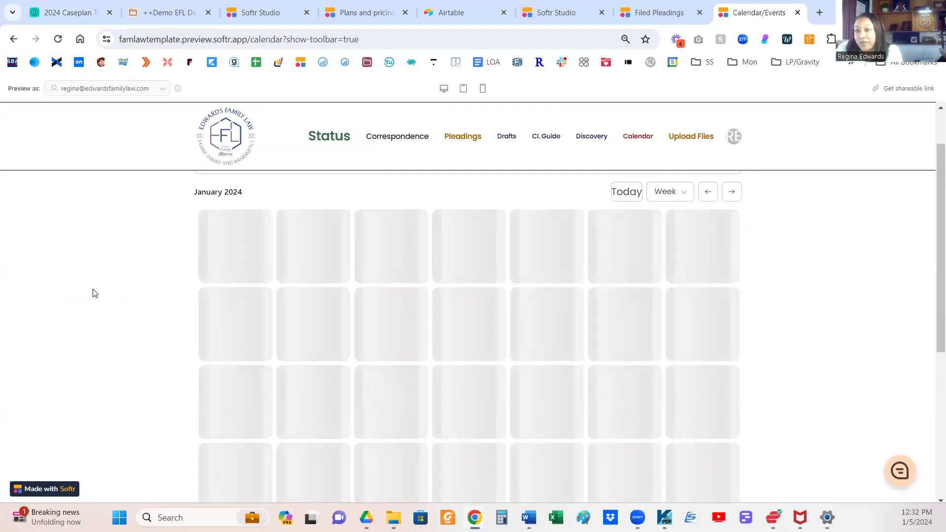
scroll(79, 296, down, 1)
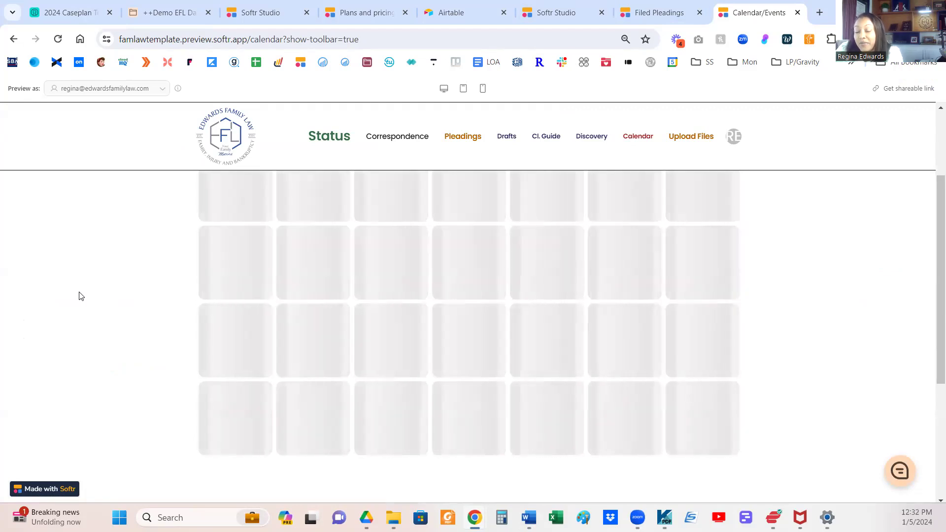
scroll(662, 261, up, 1)
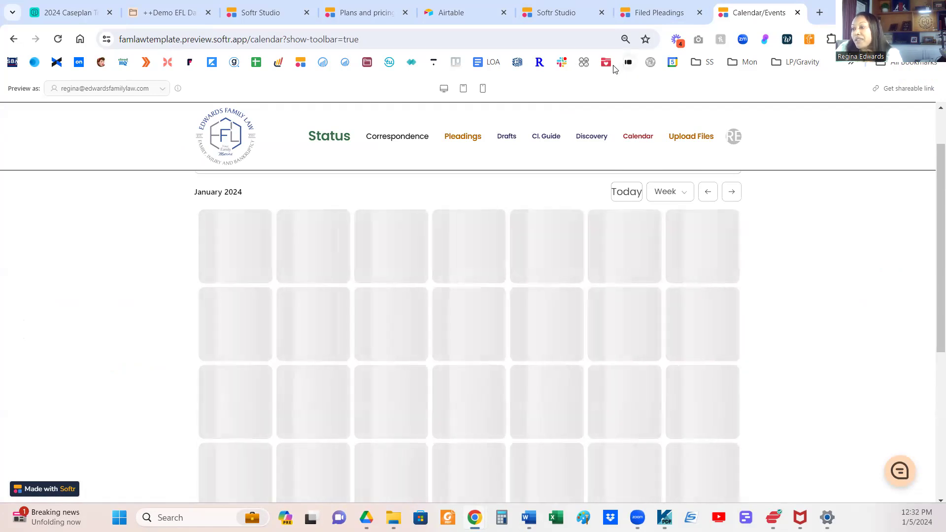
mouse_move(159, 17)
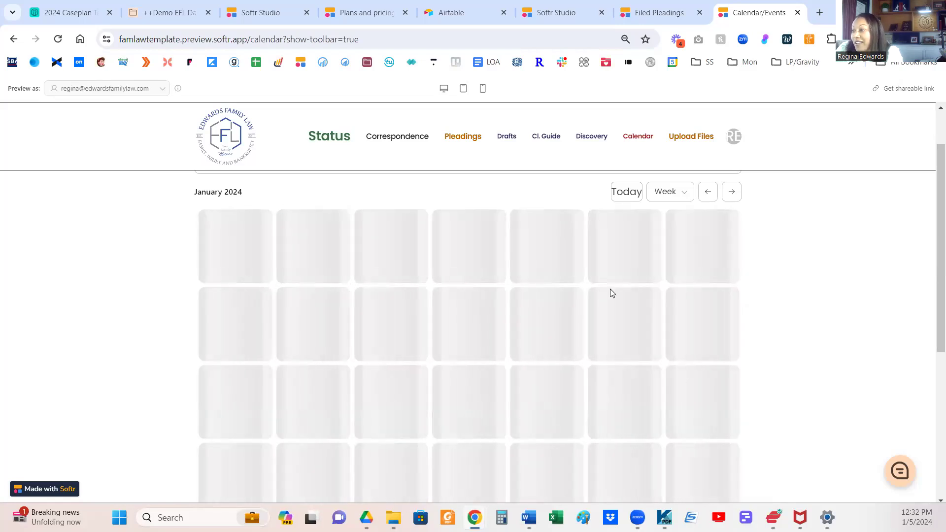
scroll(517, 347, down, 1)
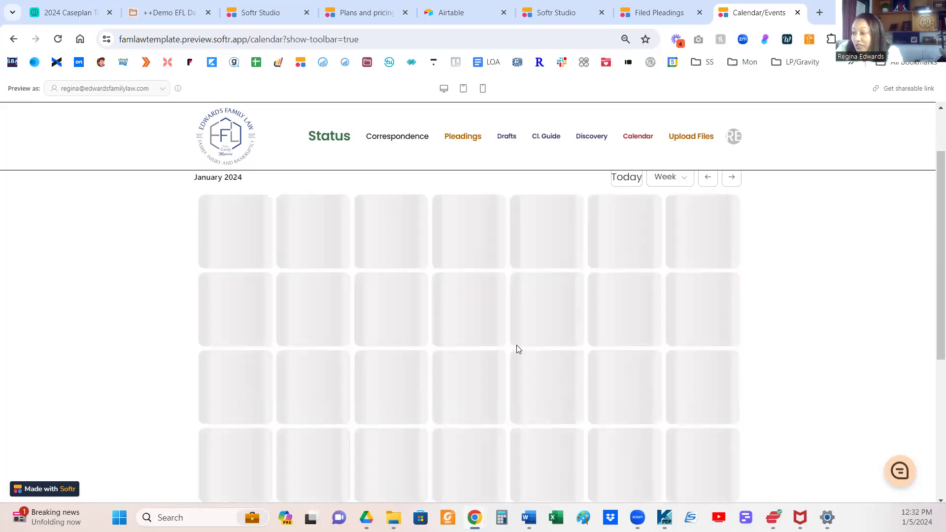
Switch to the Family Law Template in Softr Studio and look through its full list of pages.
click(566, 12)
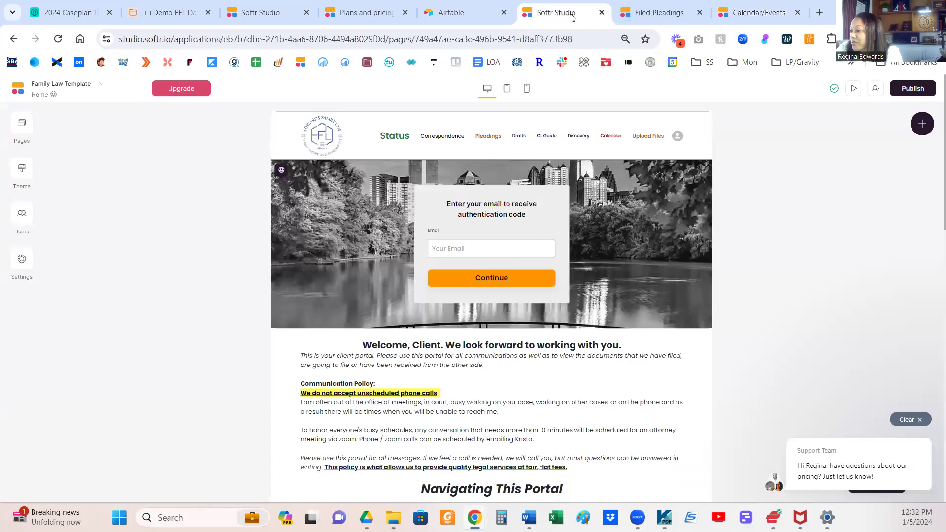
click(25, 129)
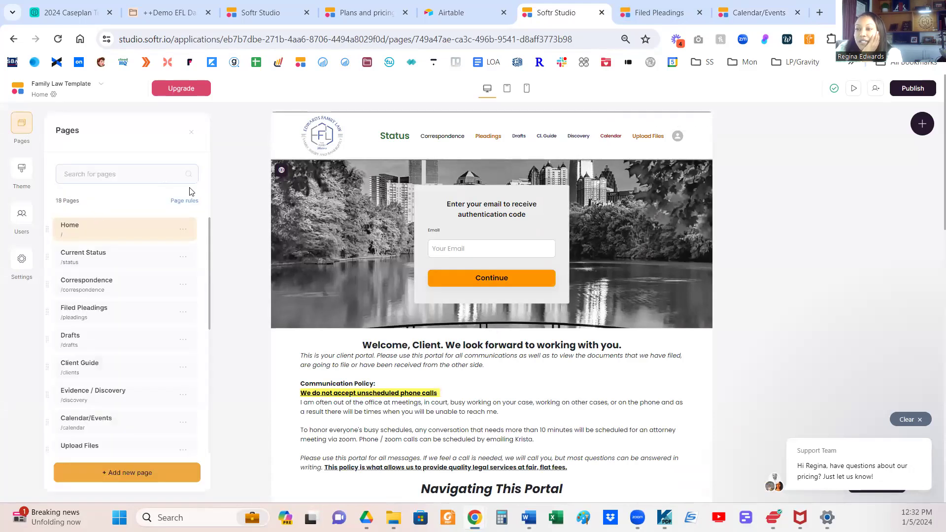
scroll(167, 338, down, 5)
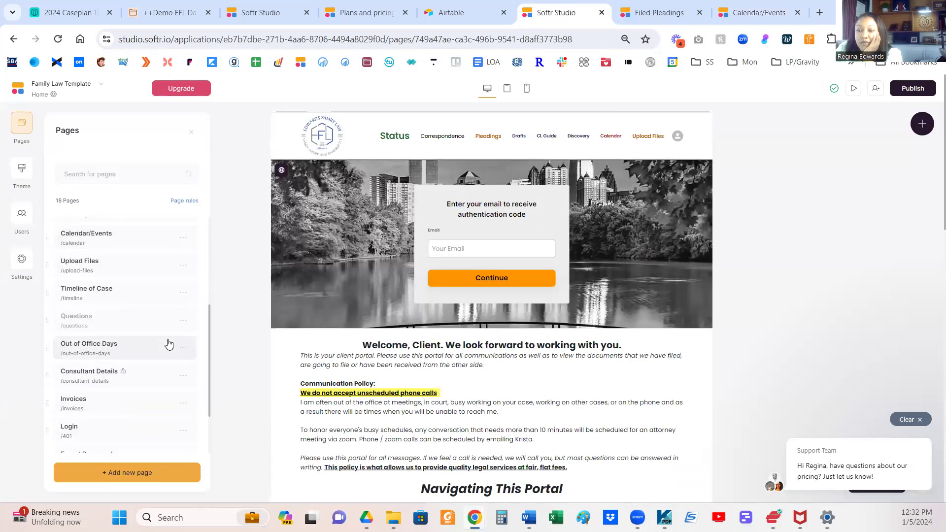
scroll(176, 373, down, 5)
scroll(175, 373, up, 3)
scroll(197, 365, down, 3)
scroll(162, 248, up, 10)
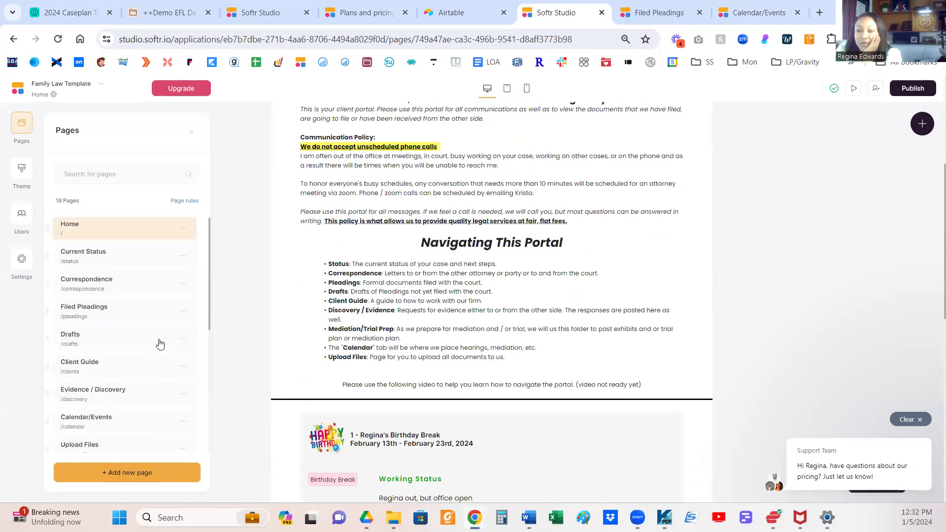
scroll(165, 350, down, 10)
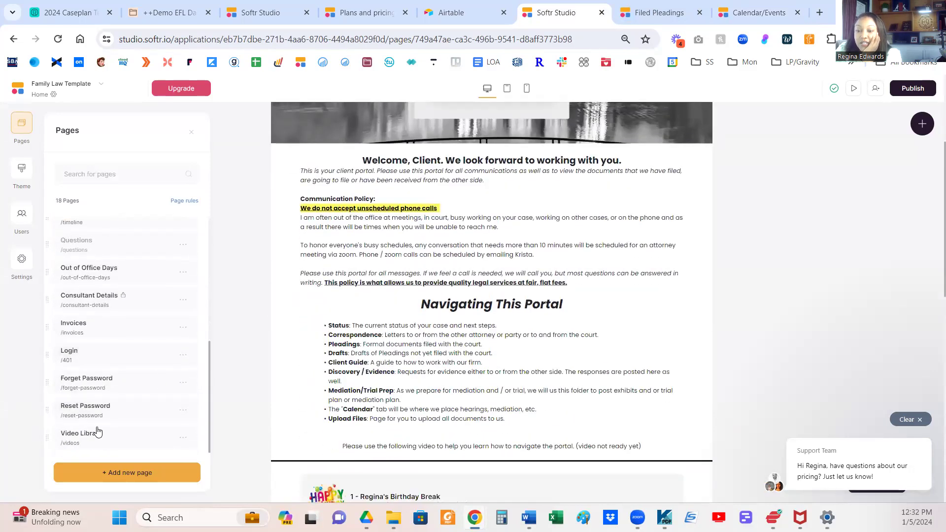
Open the Video Library page in the editor and look over its video cards, closing the list block's settings.
click(91, 437)
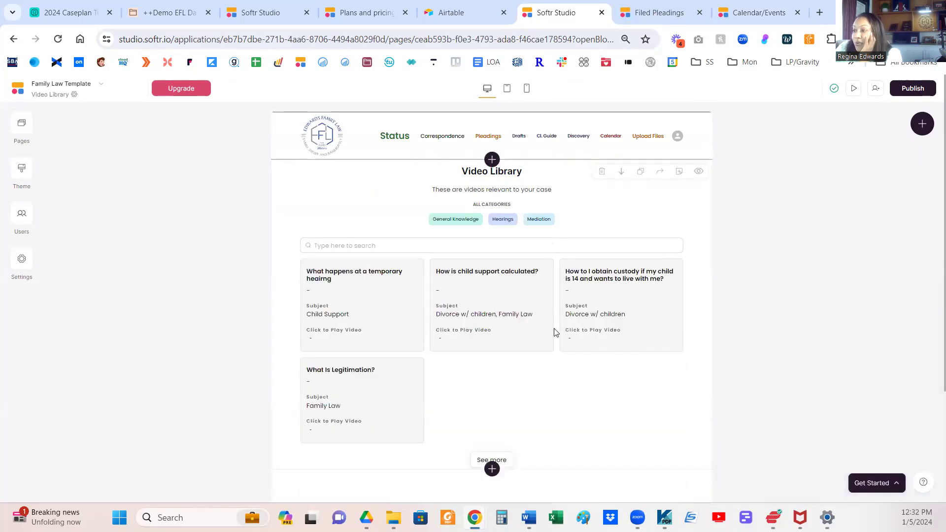
scroll(537, 355, down, 1)
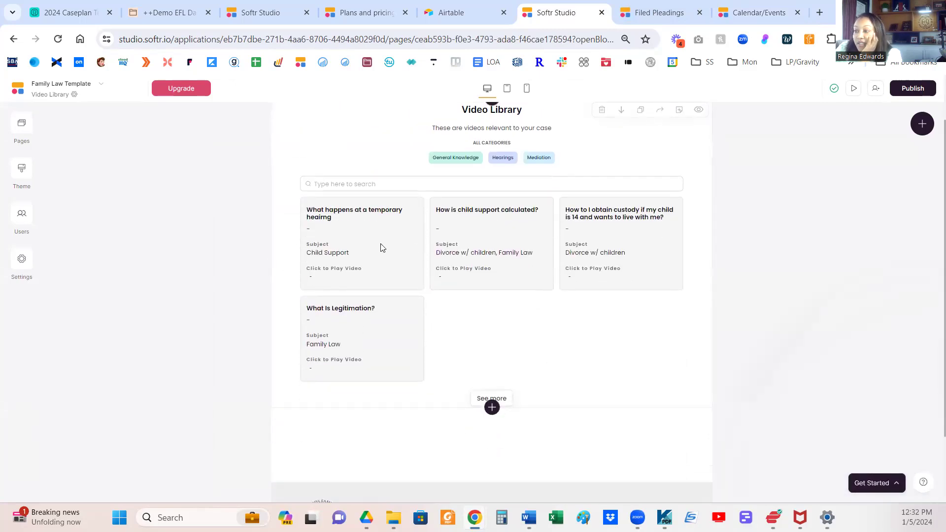
click(506, 400)
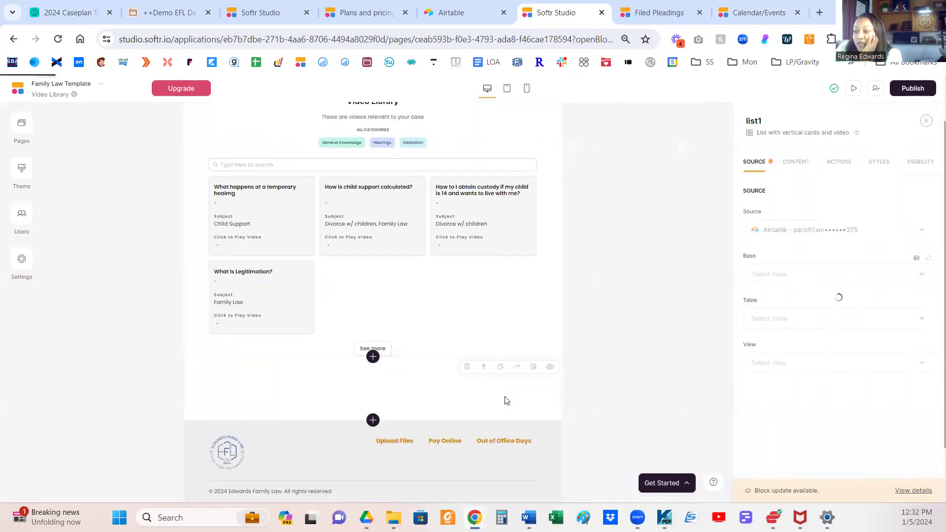
click(925, 125)
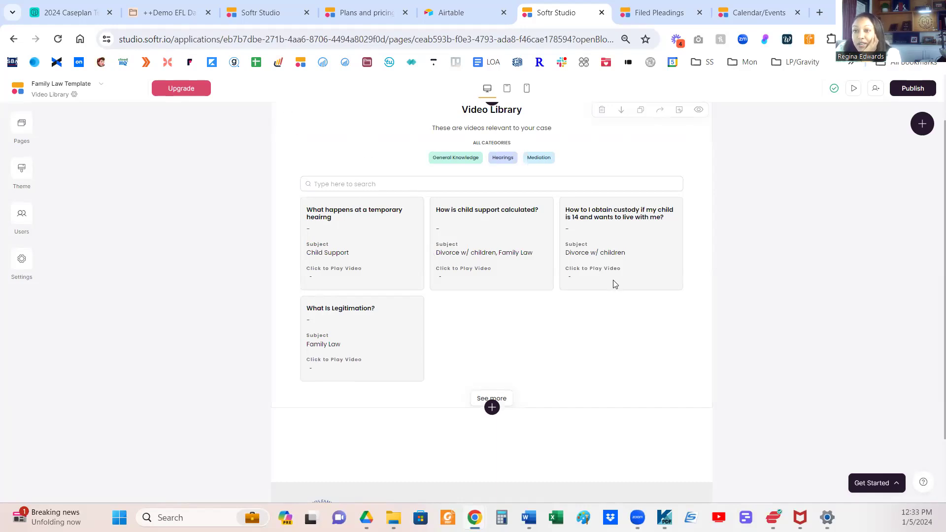
scroll(532, 307, up, 2)
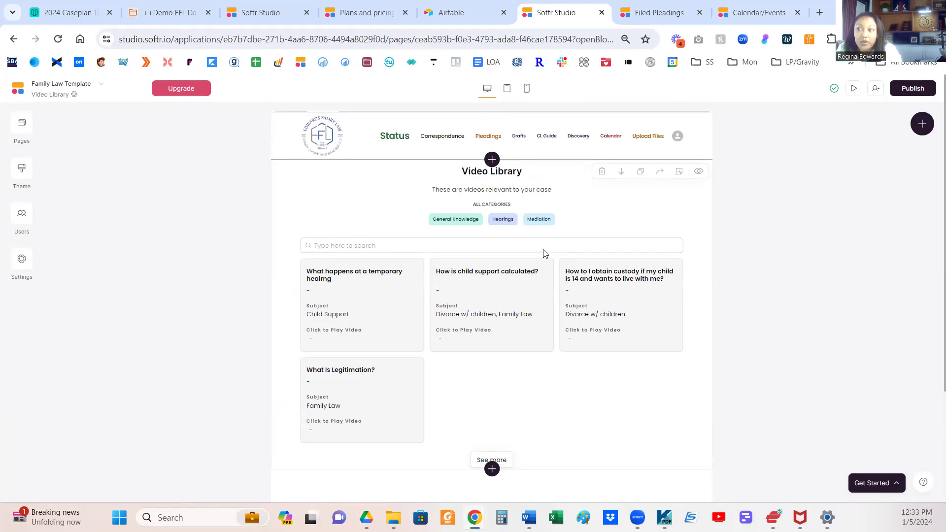
Check the events on the portal's calendar preview, and open the calendar block's source settings on the Calendar/Events page in Softr Studio.
click(752, 16)
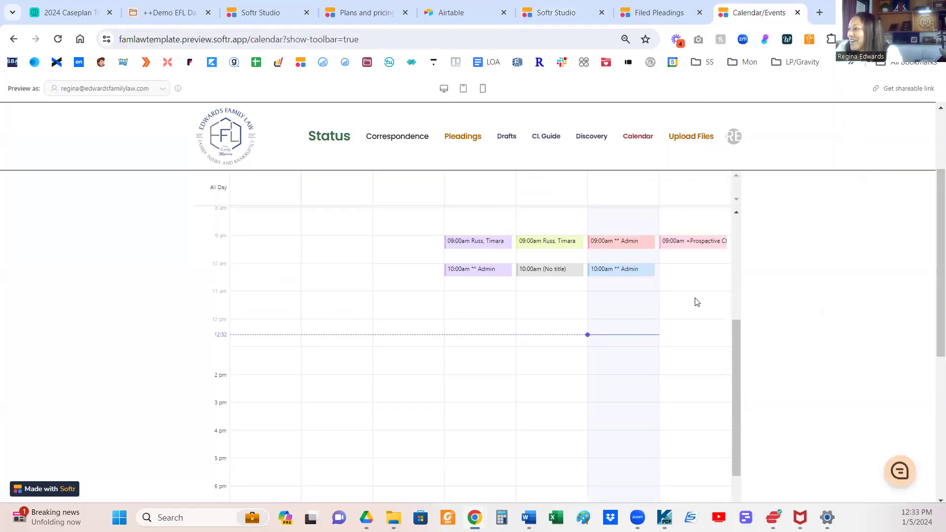
click(562, 14)
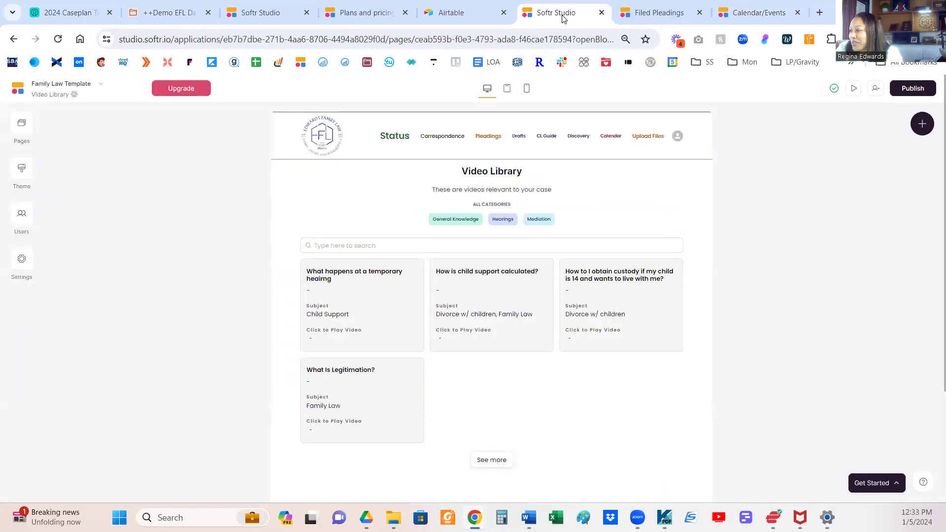
click(611, 138)
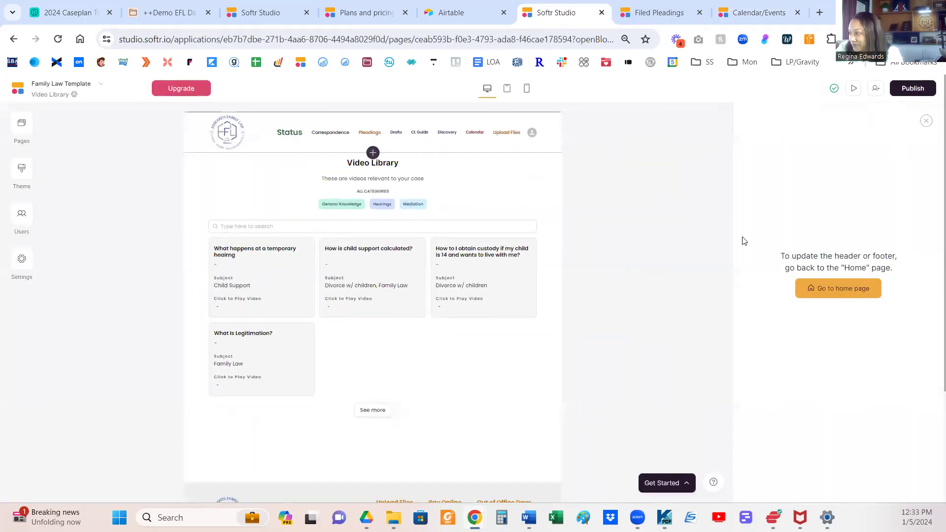
click(22, 124)
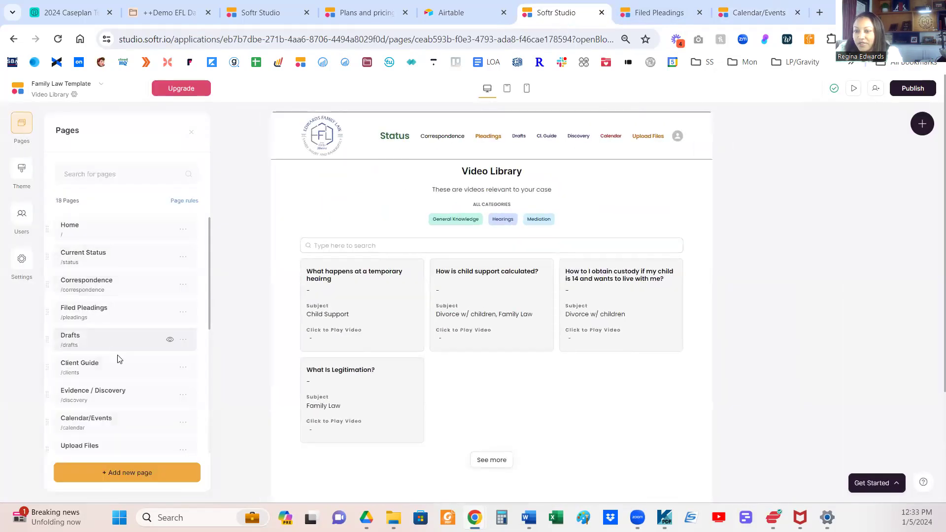
click(117, 420)
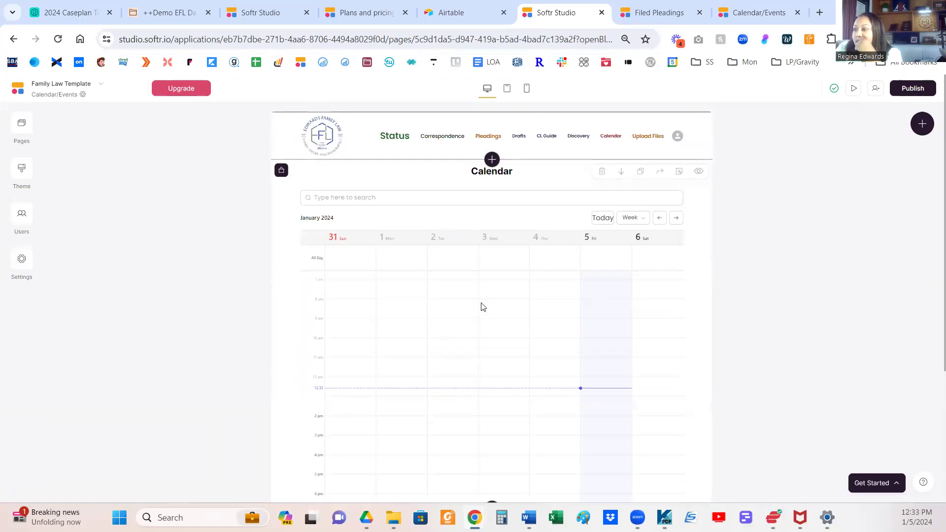
click(471, 305)
scroll(799, 254, down, 1)
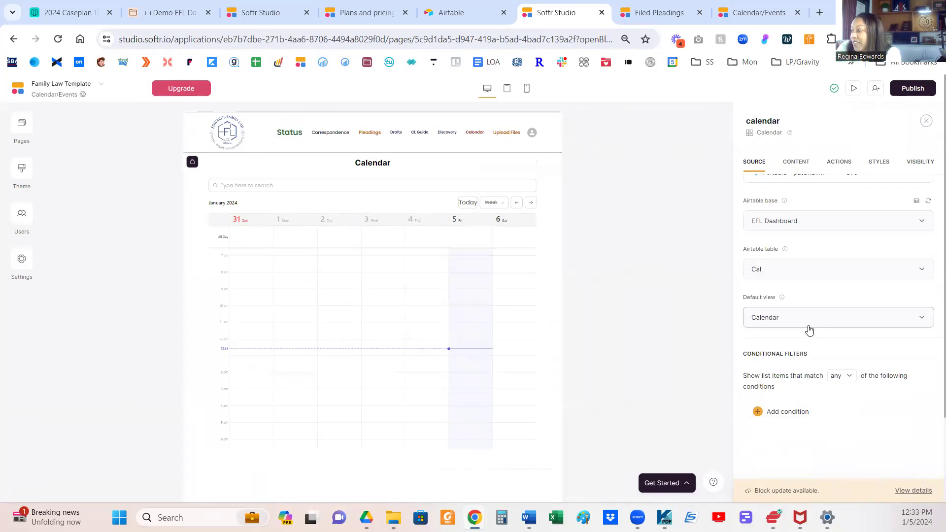
Add a conditional filter to the calendar block where Softr Short Name is sample, and publish the updates.
click(796, 412)
scroll(801, 374, down, 2)
click(804, 350)
text(sof)
click(803, 322)
click(901, 351)
click(888, 255)
click(822, 377)
text(sample)
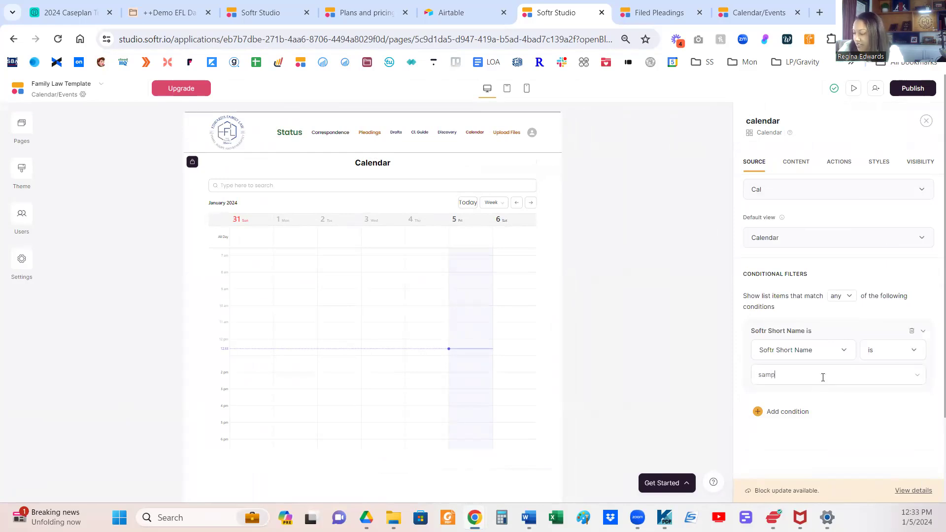
click(913, 89)
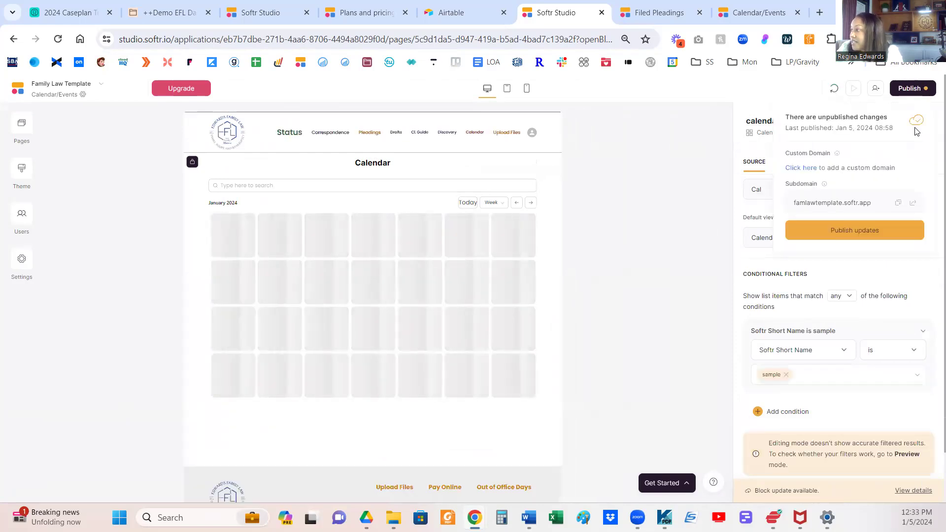
click(861, 231)
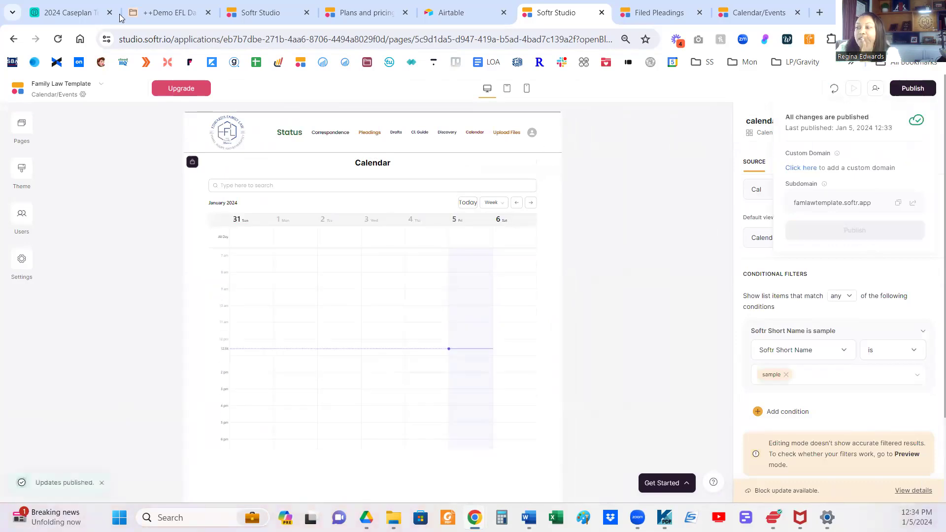
Reload the portal's calendar preview, and publish the pending updates of the Family Law Template in Softr Studio.
click(733, 14)
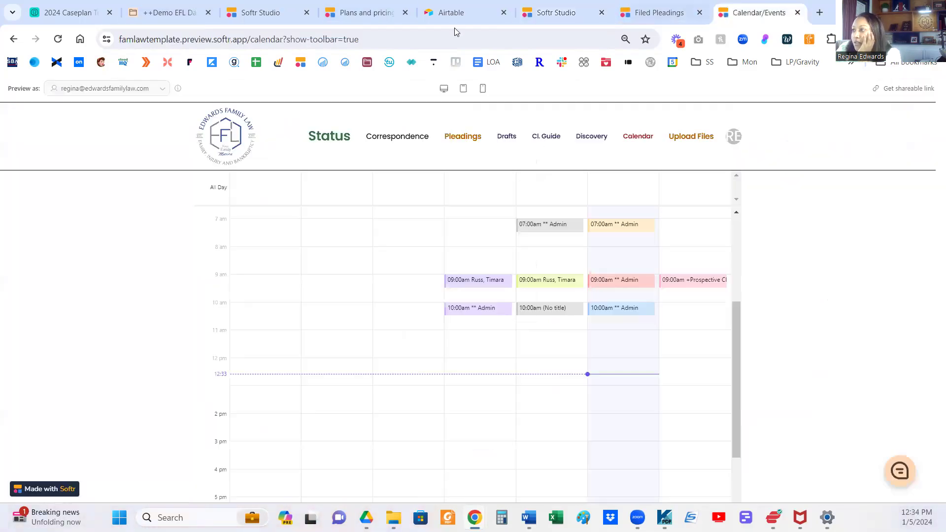
click(423, 39)
key(Return)
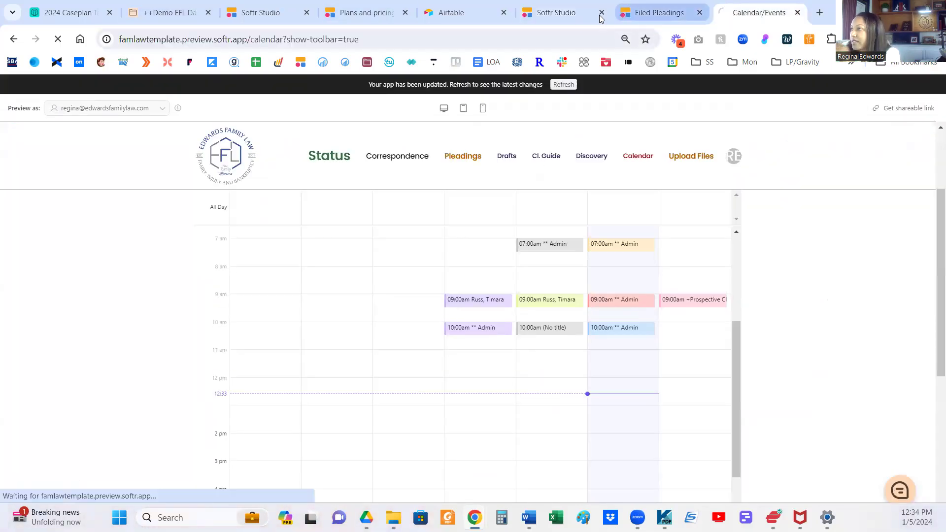
click(572, 15)
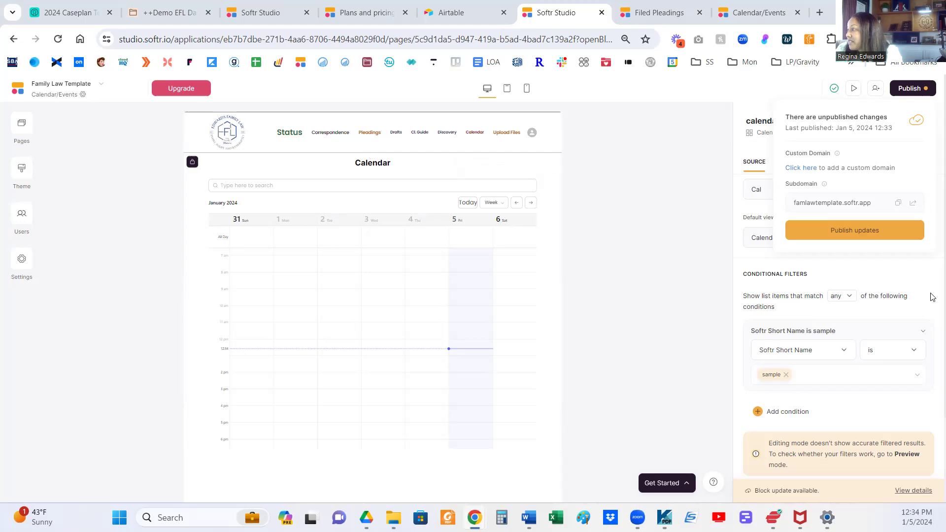
click(855, 227)
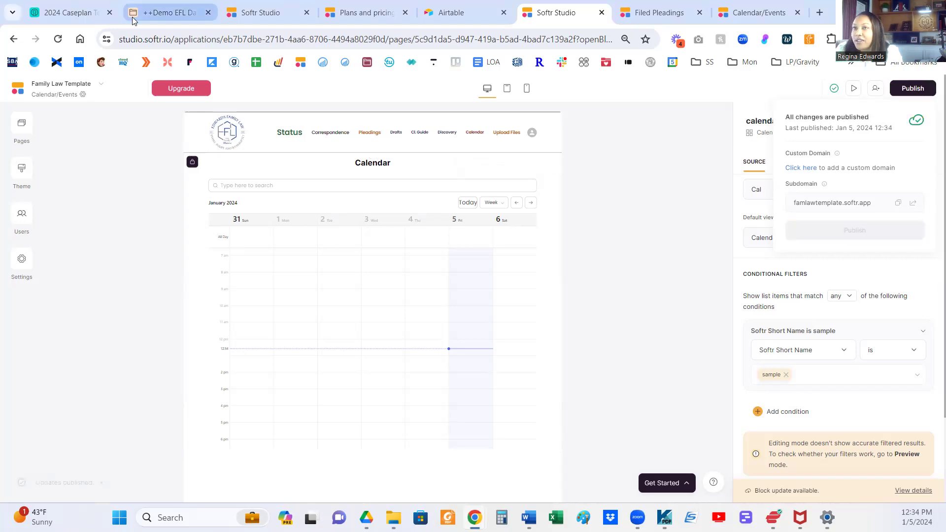
Switch to Airtable, open the EFL Tasks table in the ++Demo EFL Dashboard (Copy) base, and widen the Closed column to fit its name.
click(69, 12)
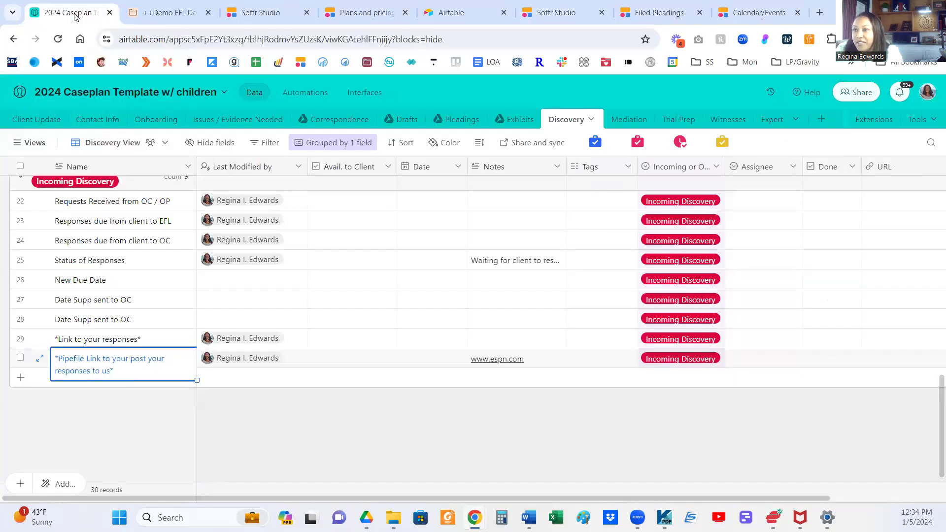
click(186, 19)
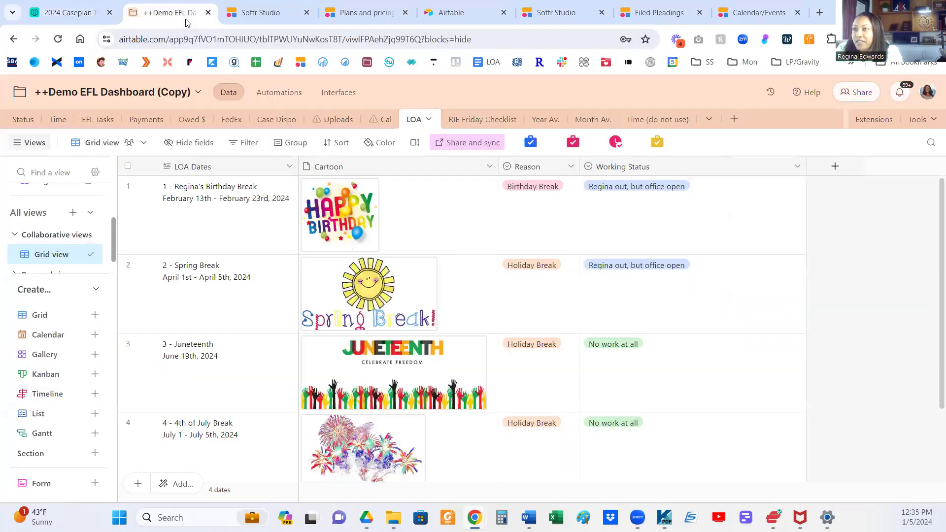
click(98, 122)
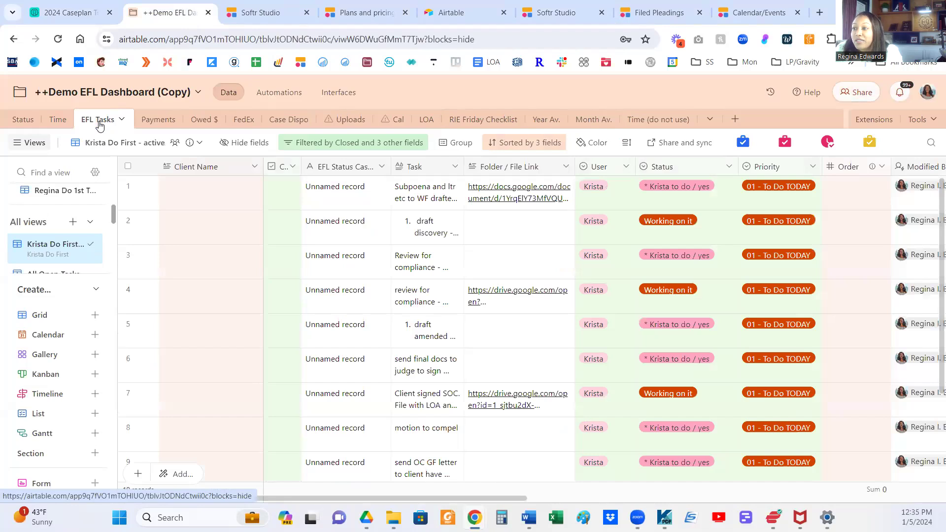
drag(301, 166, 334, 172)
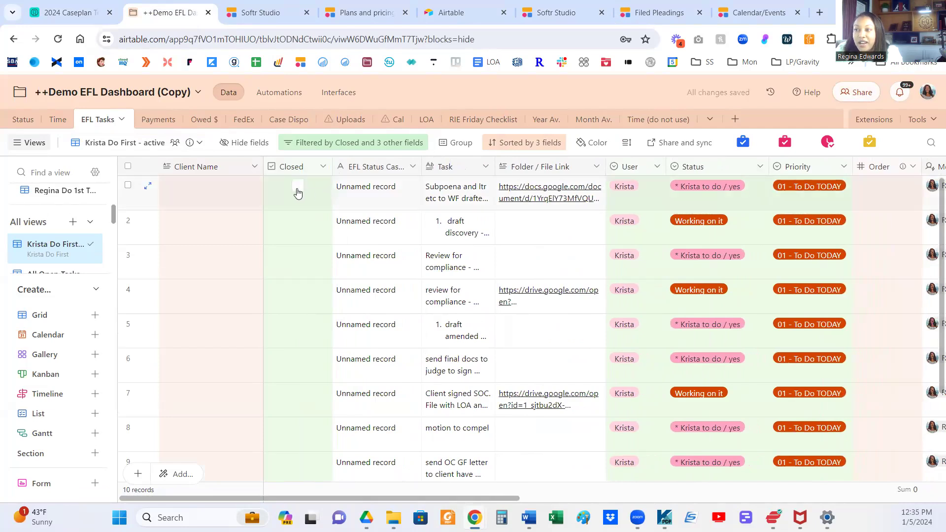
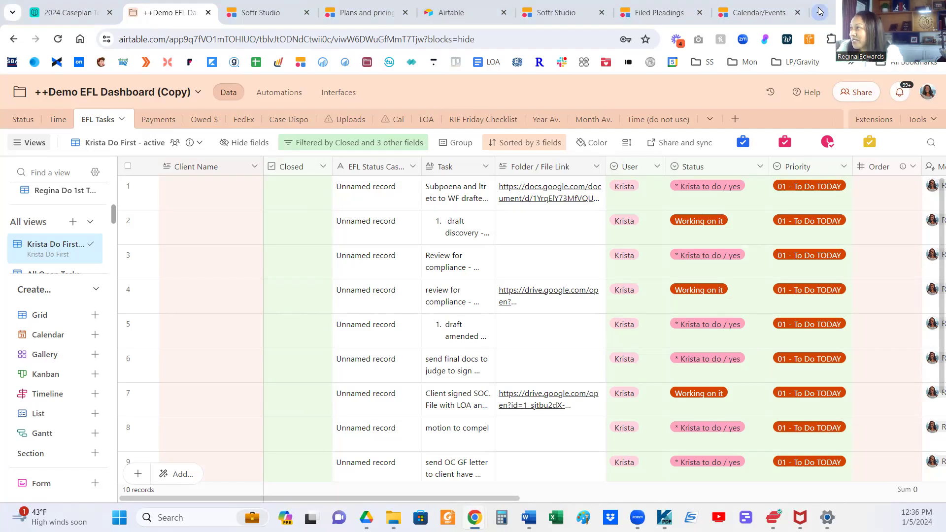
Search the web for airtable dropbox, open Airtable's Dropbox integration page, and look over its contents.
key(ctrl+t)
click(561, 39)
text(air)
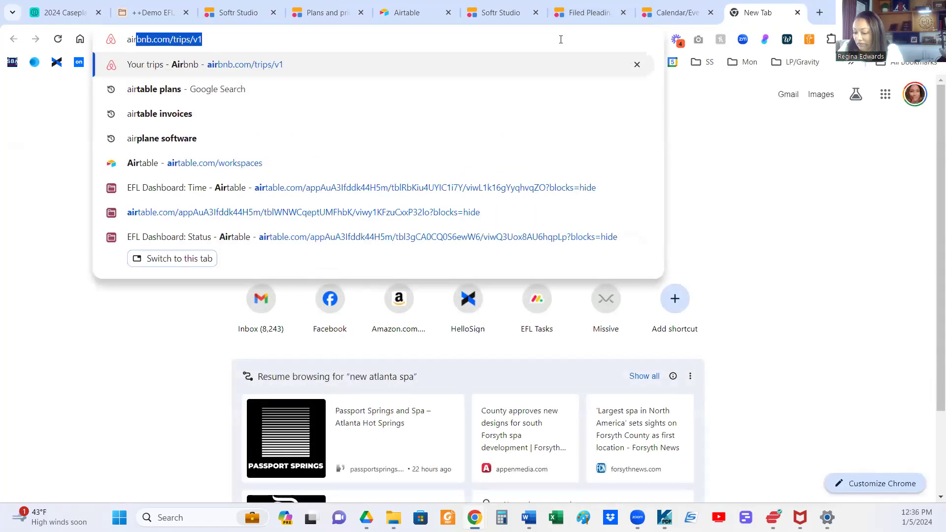
text(table d)
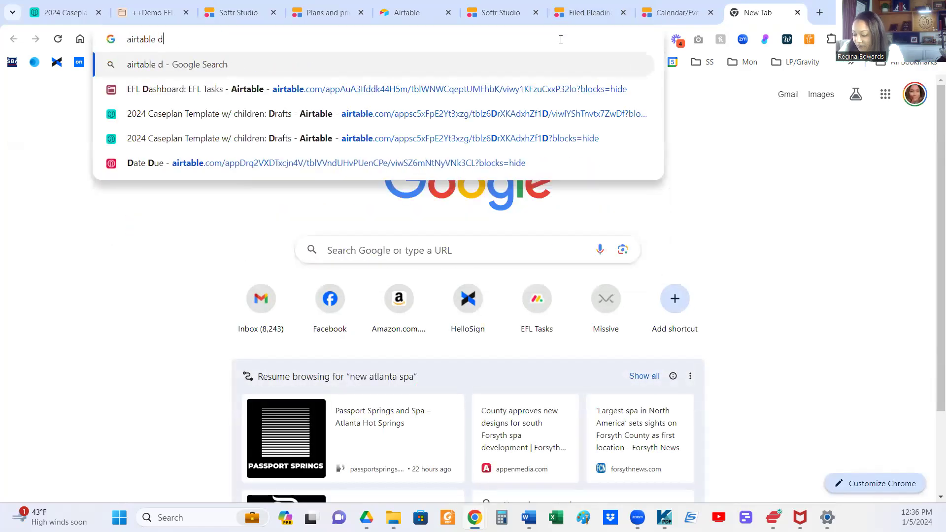
text(ropboz)
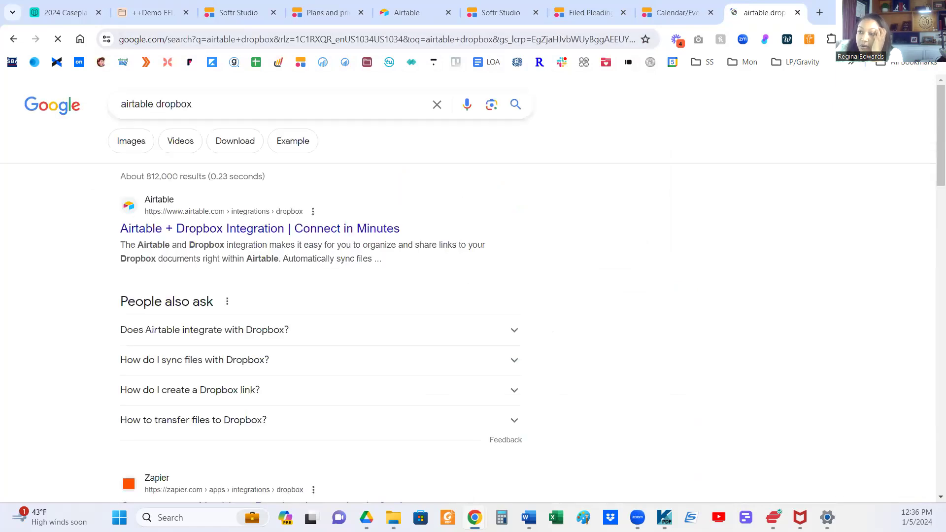
click(262, 230)
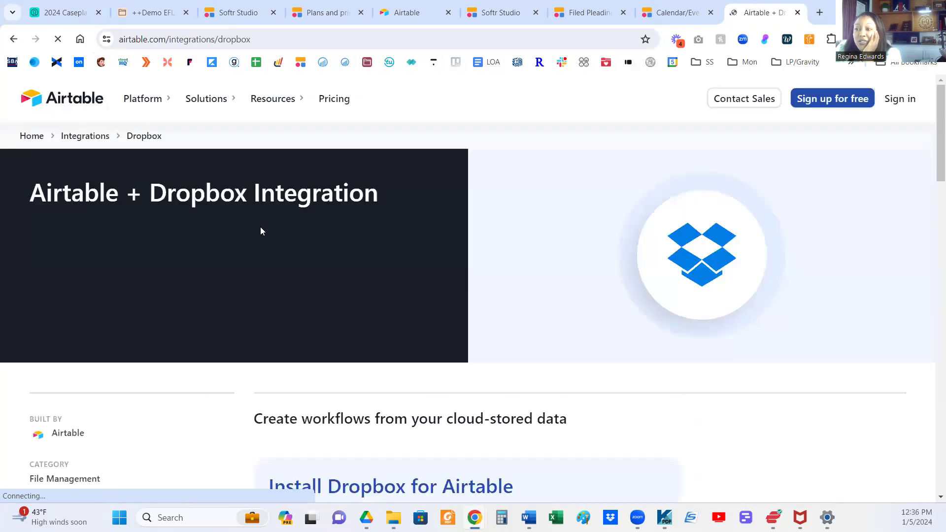
scroll(261, 229, down, 4)
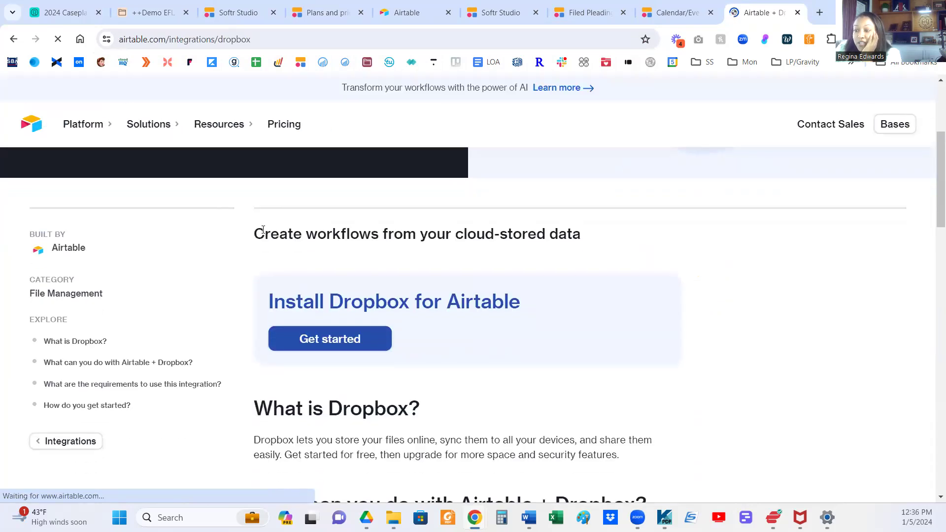
scroll(262, 231, down, 3)
scroll(264, 236, up, 5)
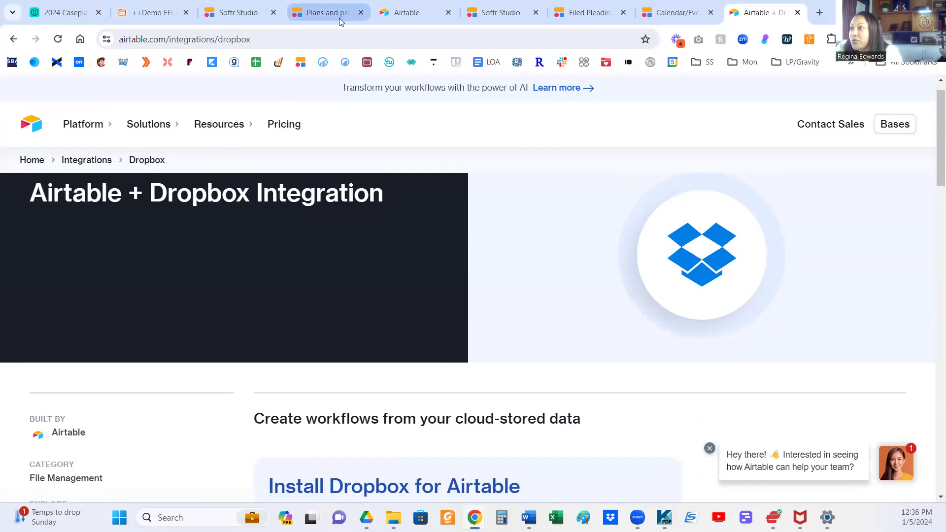
Return to the portal's calendar preview and refresh it with the latest published changes to check the week's filtered events.
click(663, 15)
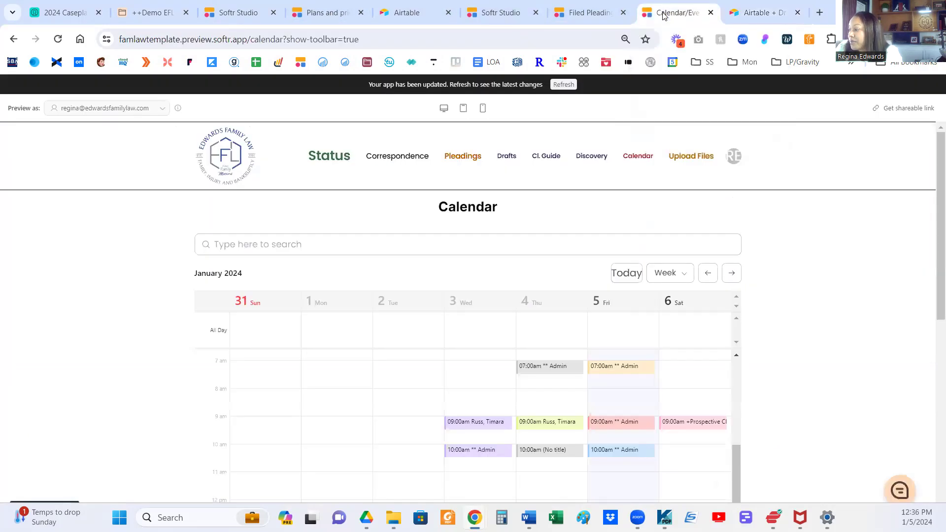
click(563, 85)
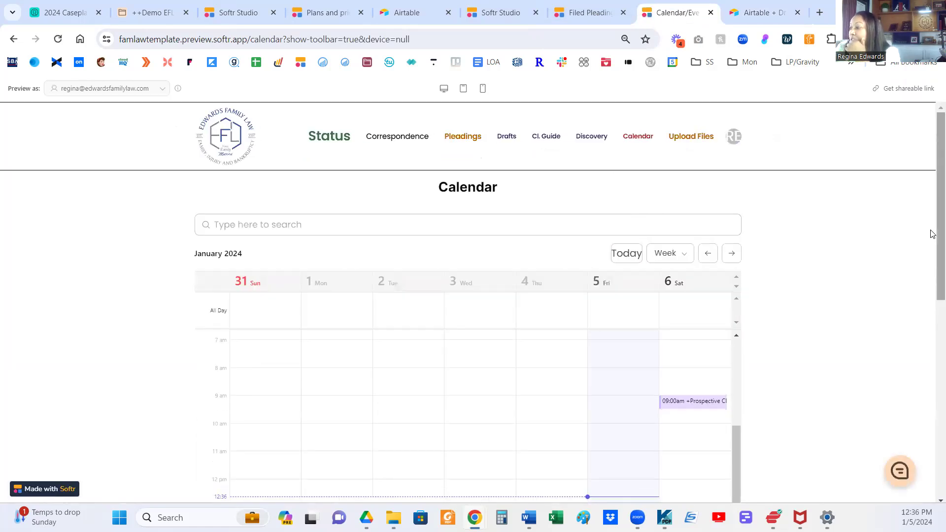
scroll(791, 255, down, 2)
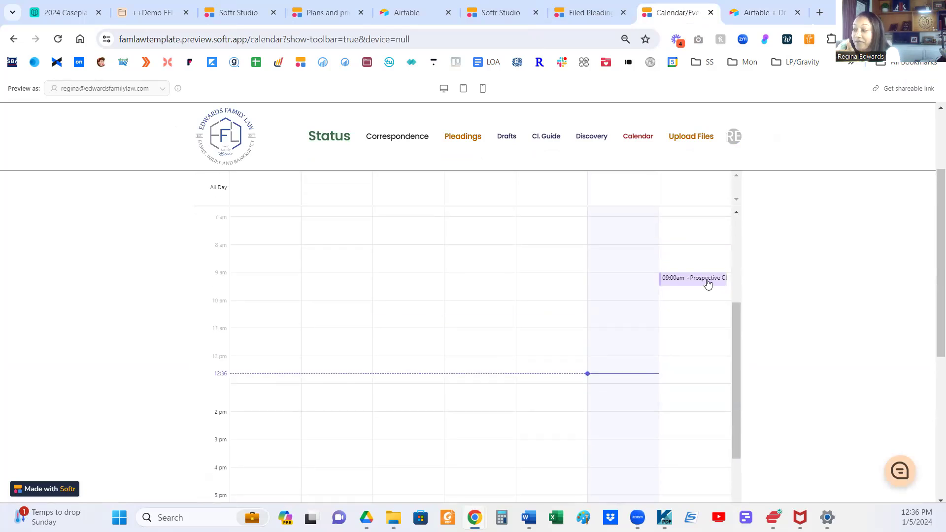
Read the full details of the 9:00 am event on January 6, close them, and open the portal chat.
click(707, 282)
scroll(580, 327, down, 2)
scroll(724, 329, down, 1)
scroll(728, 330, down, 2)
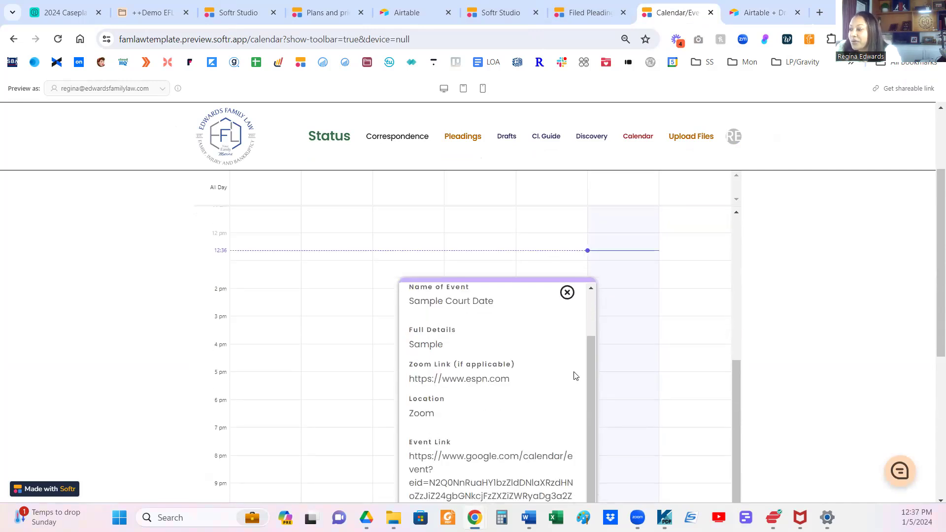
scroll(591, 393, down, 1)
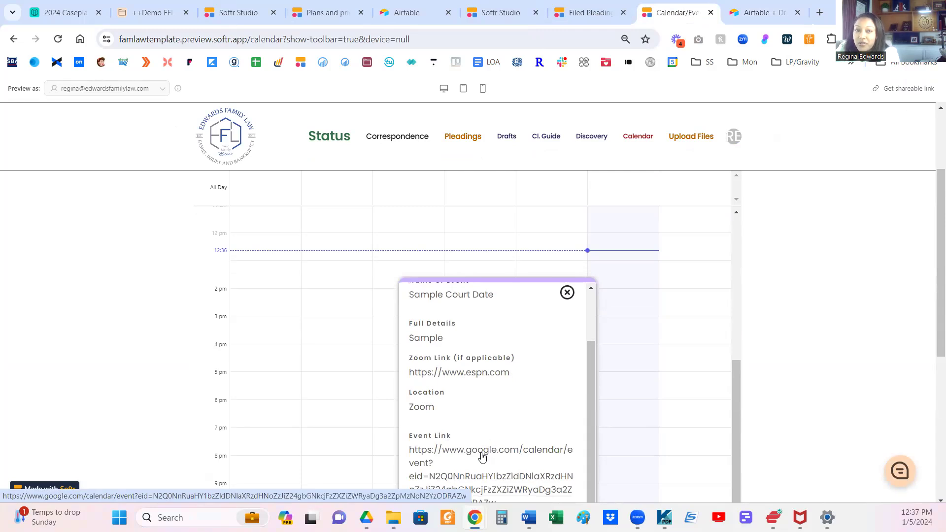
scroll(490, 437, up, 3)
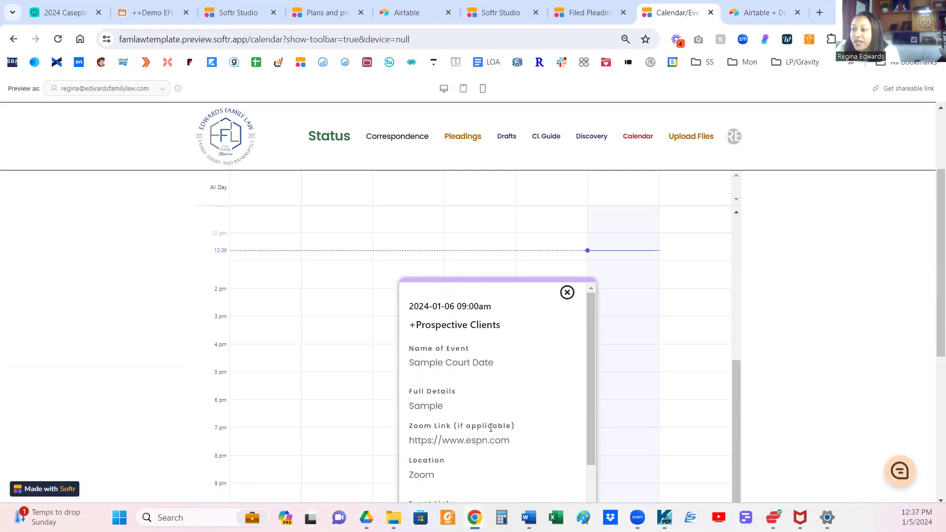
scroll(489, 428, down, 3)
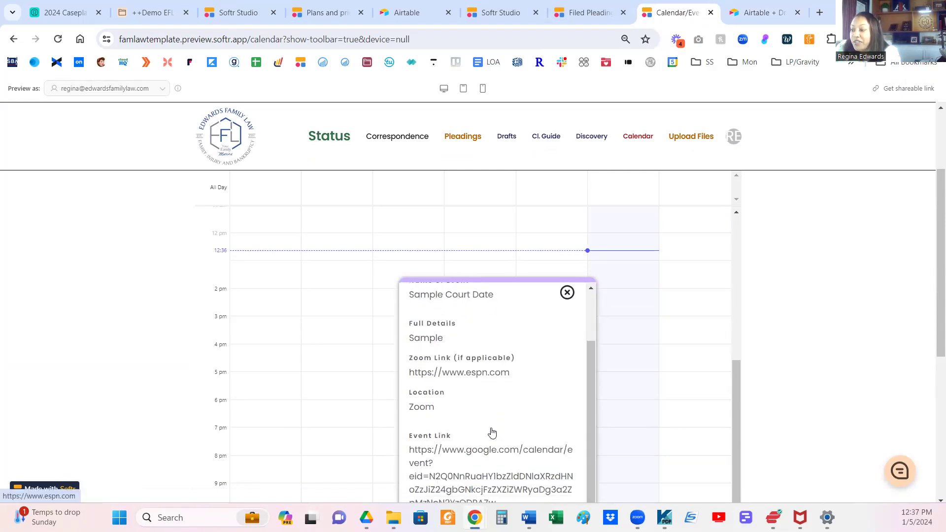
click(567, 294)
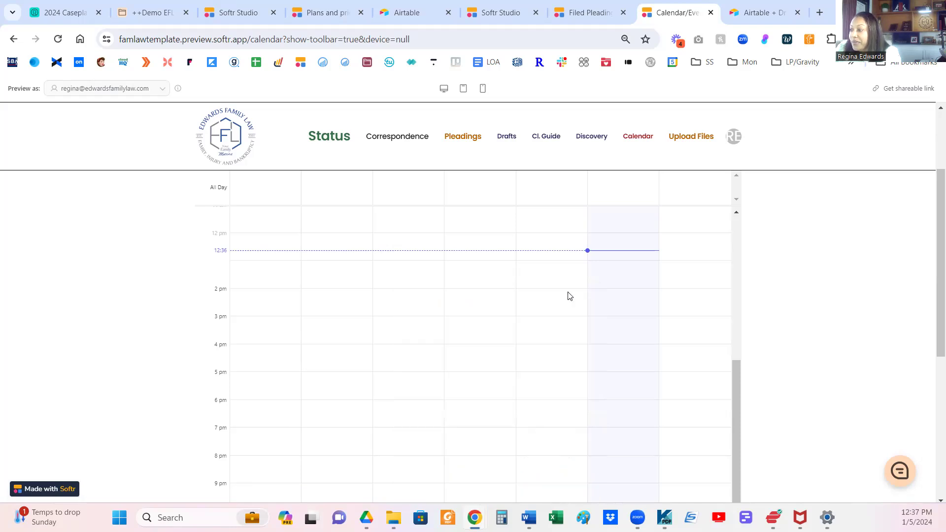
click(898, 481)
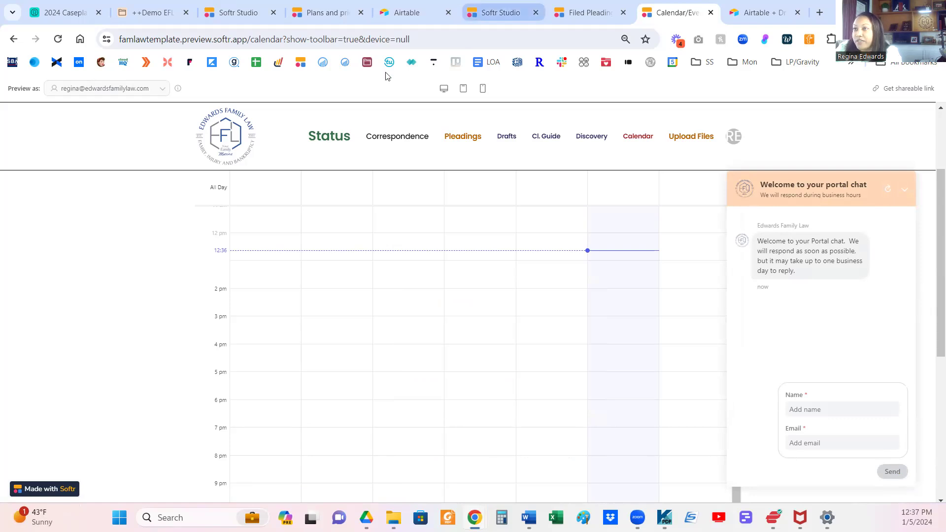
Open the portal's Home page in Softr Studio and show the source settings of its out-of-office list block.
click(498, 12)
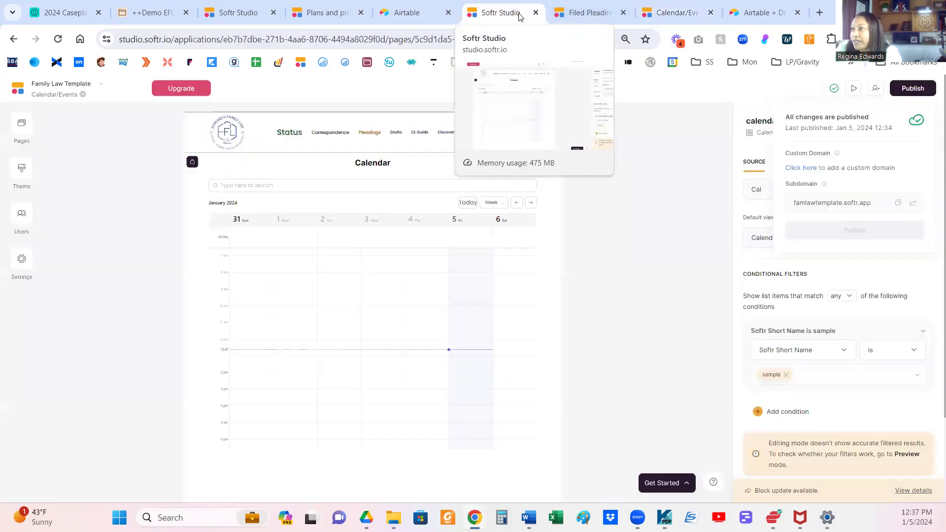
click(21, 126)
click(75, 233)
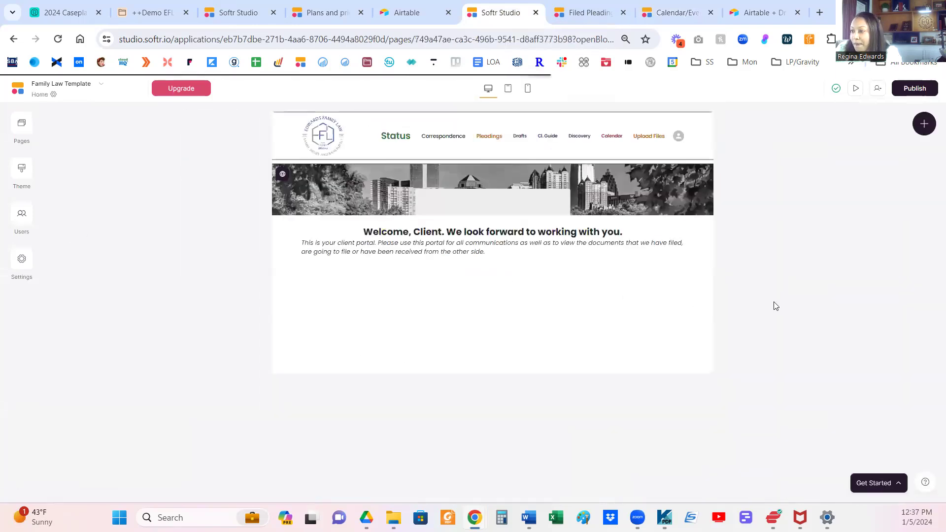
scroll(642, 299, down, 3)
scroll(641, 303, down, 15)
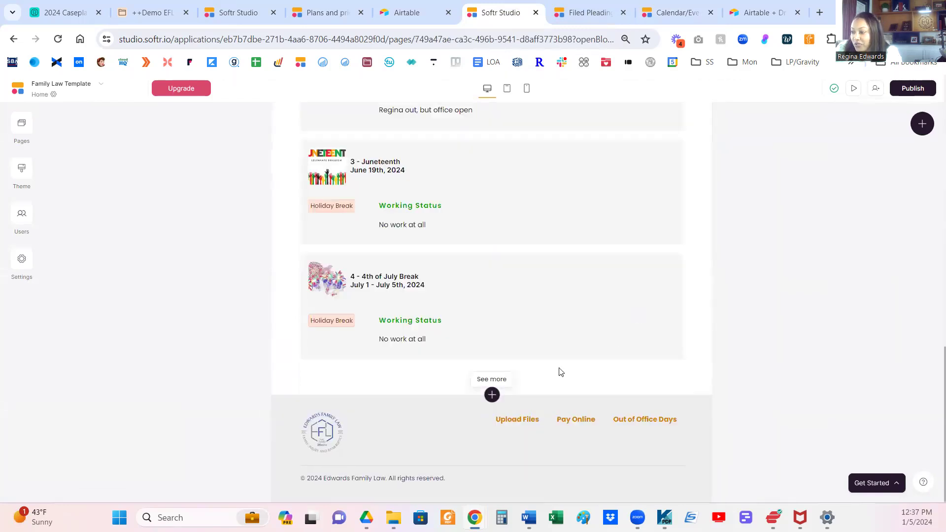
click(413, 380)
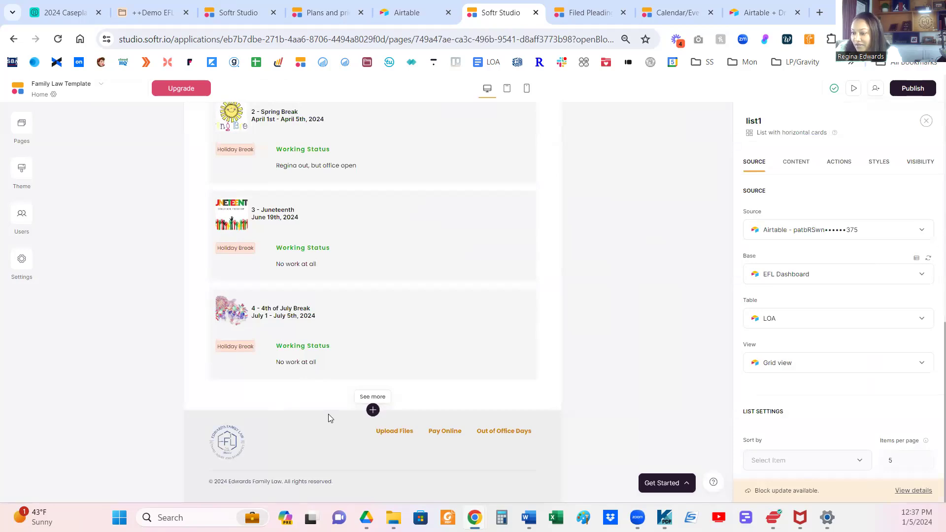
Examine the FrontChat script in the Home page's custom code block at a larger browser zoom, and close the block's settings.
scroll(311, 402, up, 9)
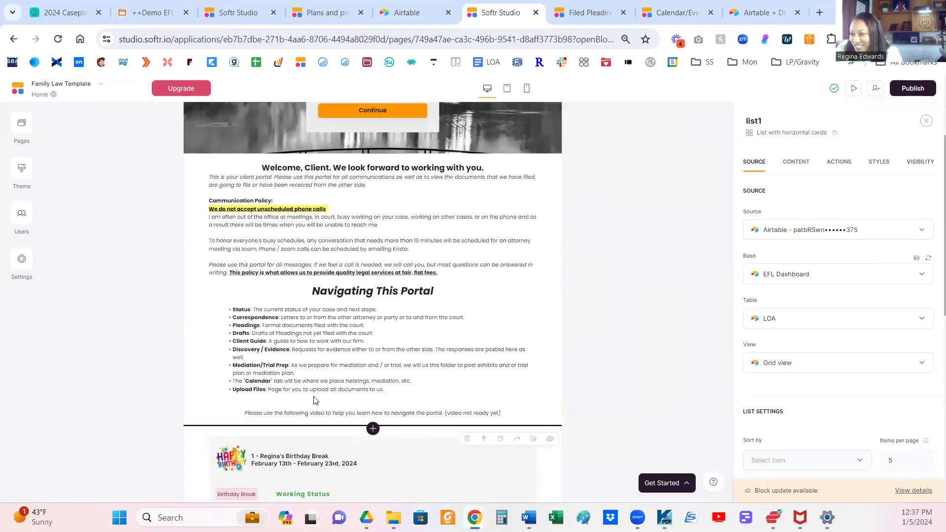
click(335, 430)
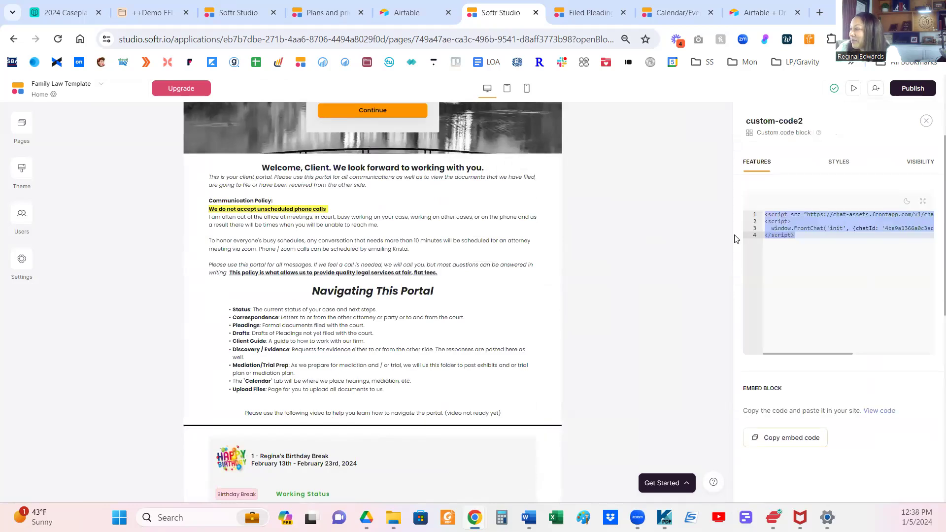
click(936, 39)
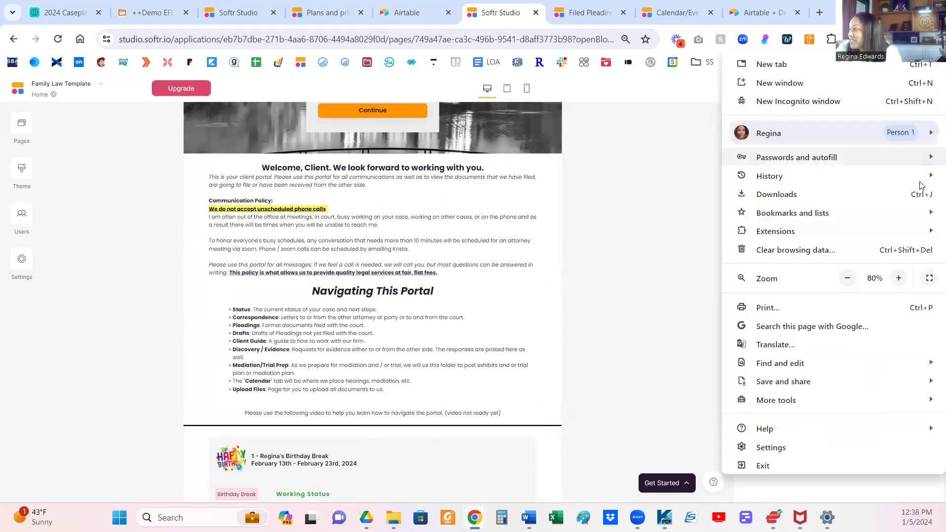
click(898, 278)
click(684, 247)
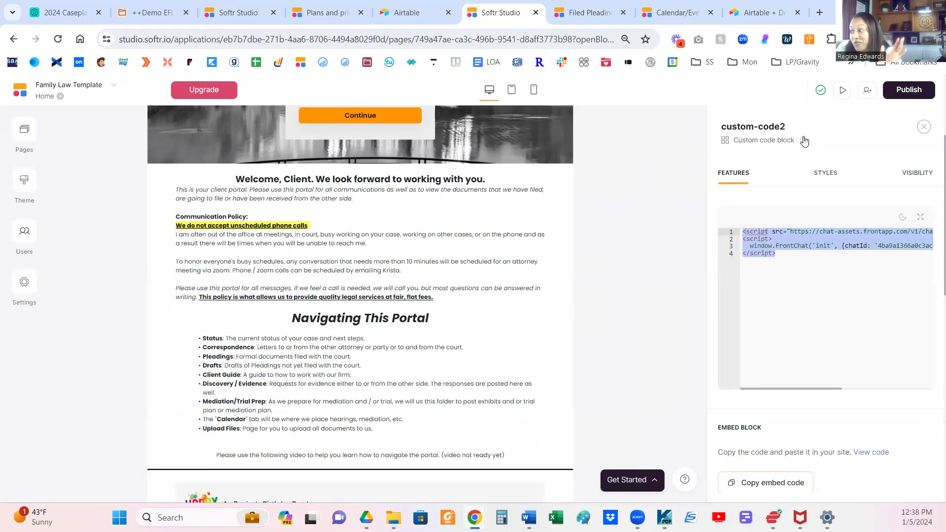
scroll(438, 365, down, 6)
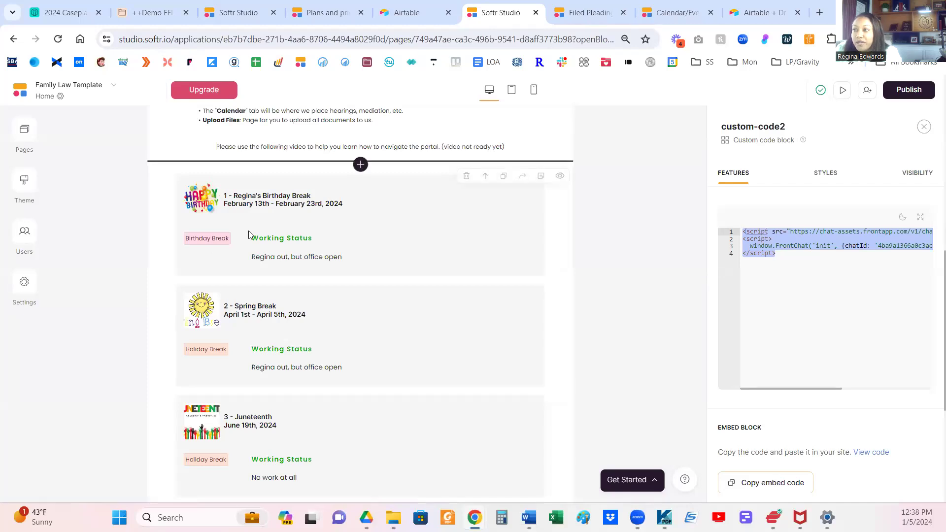
click(923, 127)
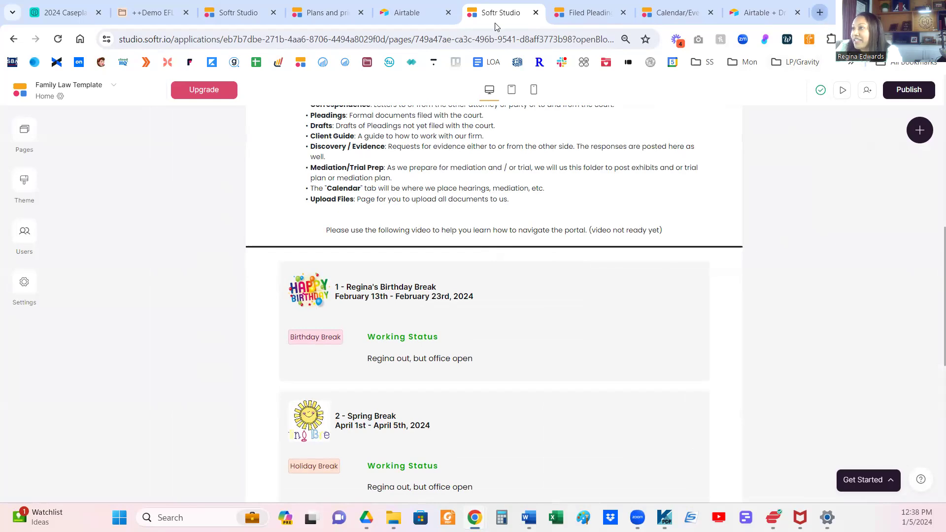
Go to pipefile.com and bring up the dashboard's formal discovery request in a separate window.
key(ctrl+t)
click(470, 39)
text(pipe)
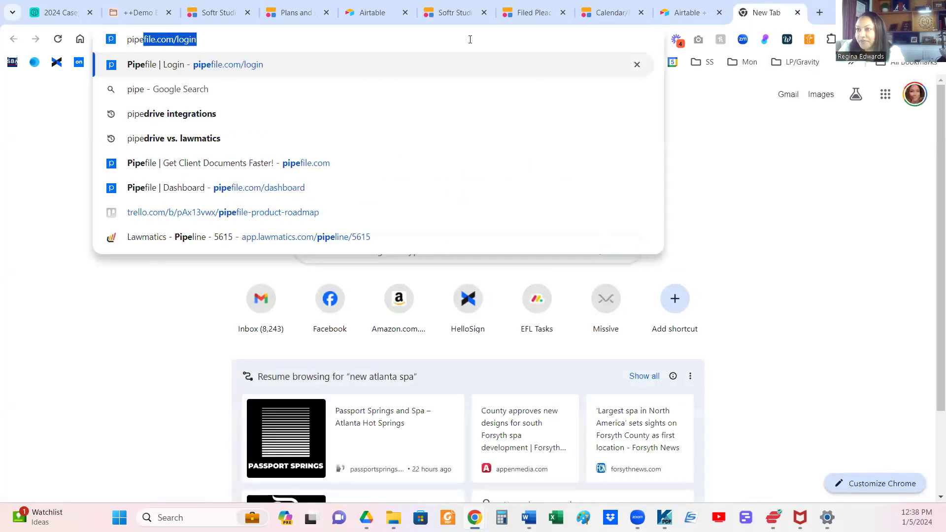
key(Return)
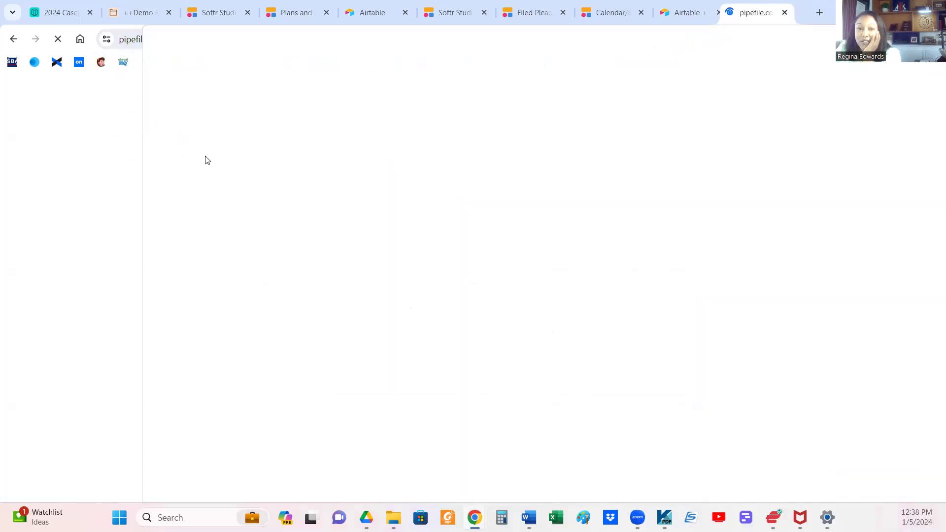
key(ctrl+w)
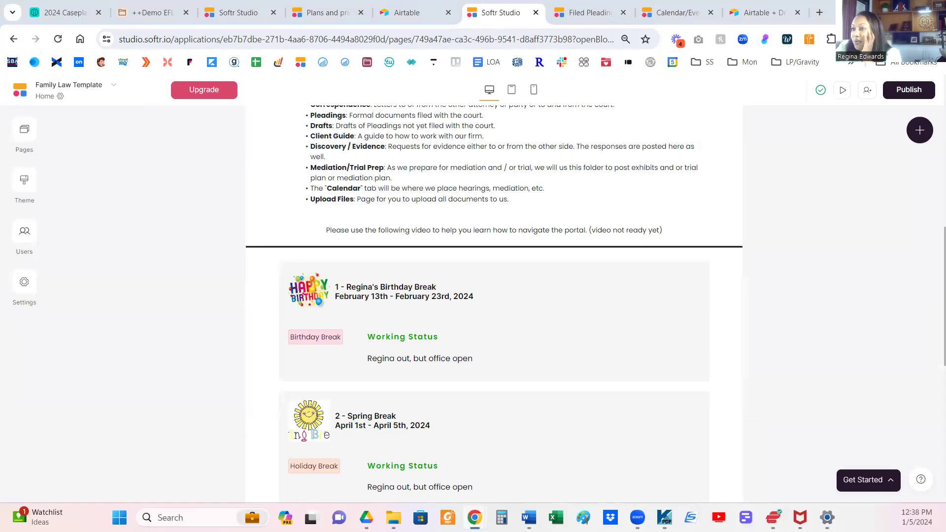
key(alt+Tab)
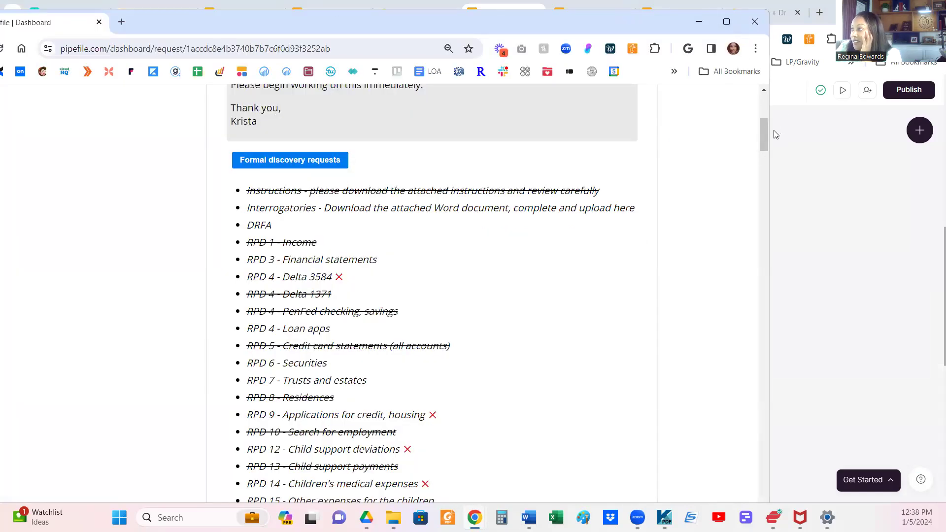
Review the formal discovery request's checklist of items, its view history, and the files attached under each item.
drag(767, 132, 766, 141)
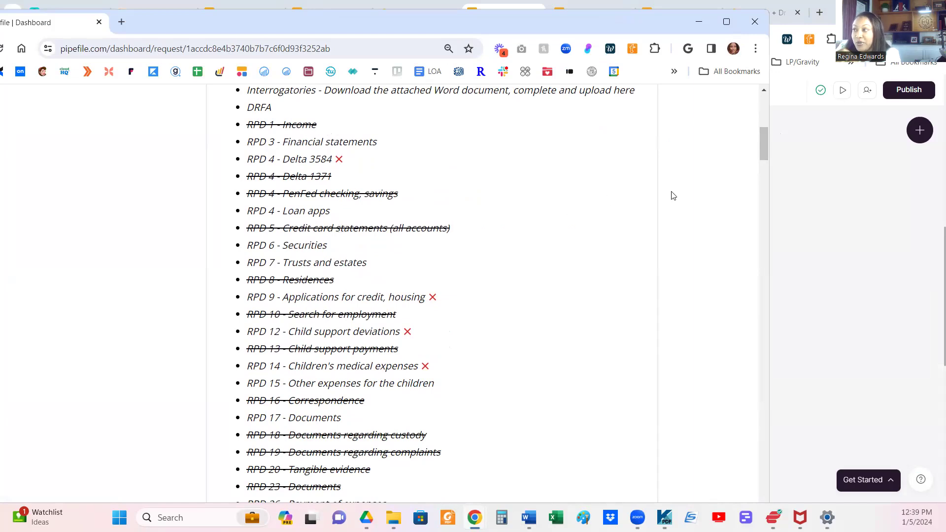
drag(765, 151, 764, 162)
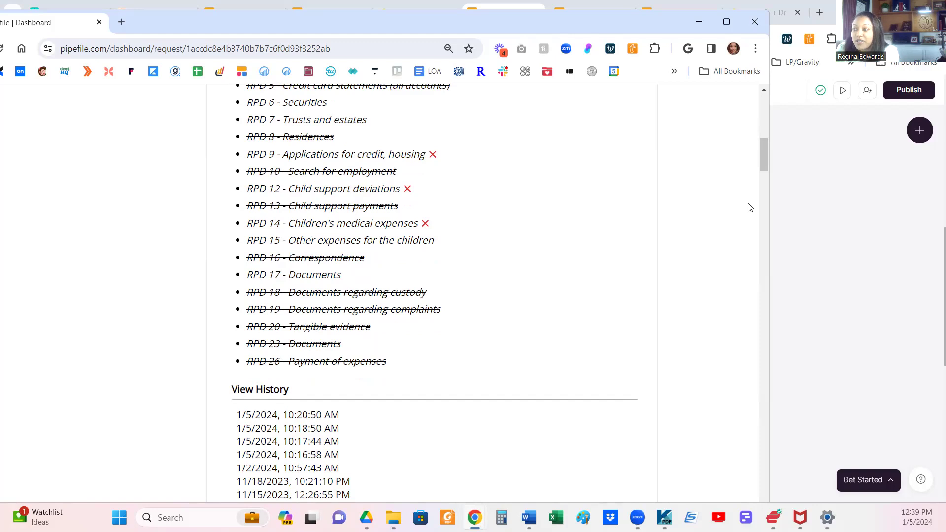
drag(764, 156, 757, 187)
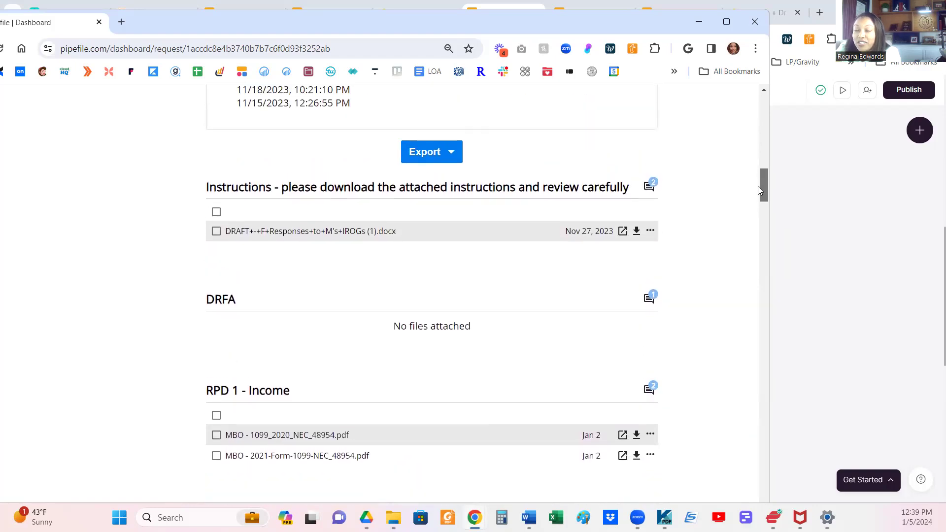
Show the export destinations available for the discovery request's files, and close the Pipefile window to return to Softr Studio.
click(459, 153)
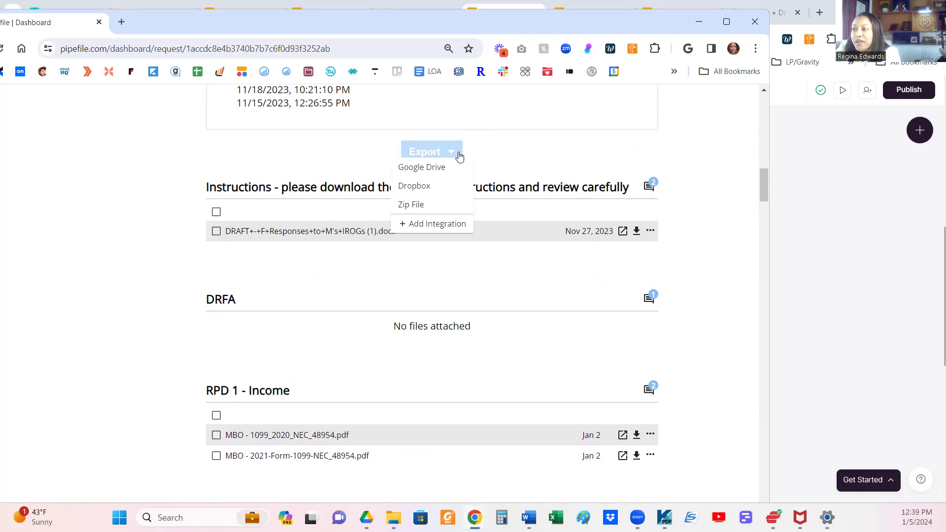
click(498, 153)
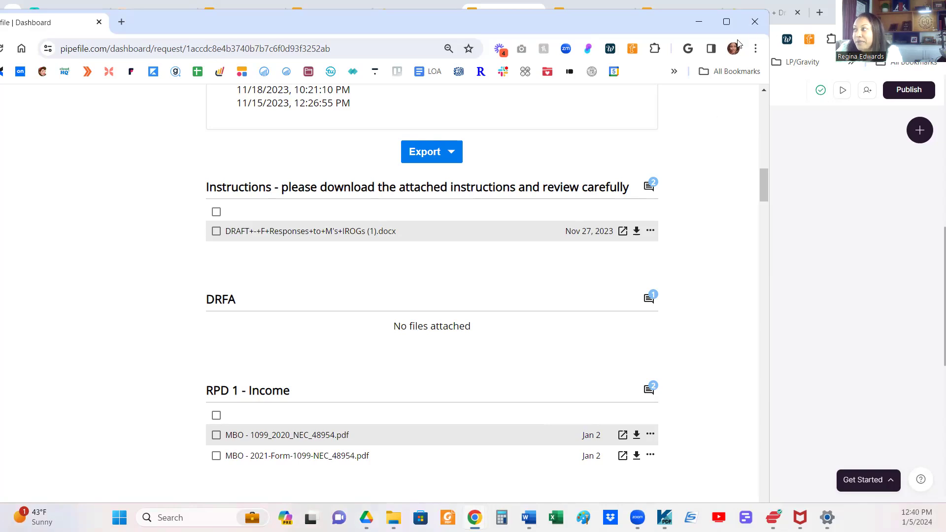
click(754, 23)
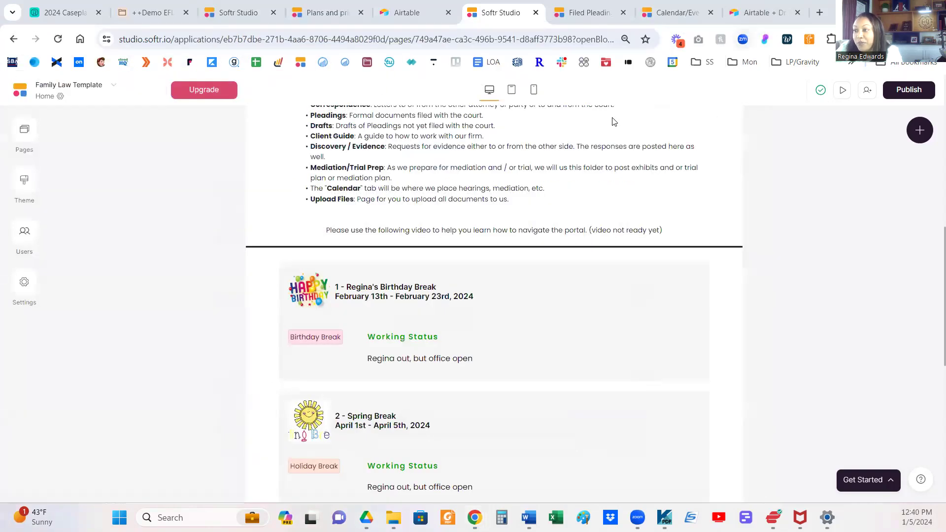